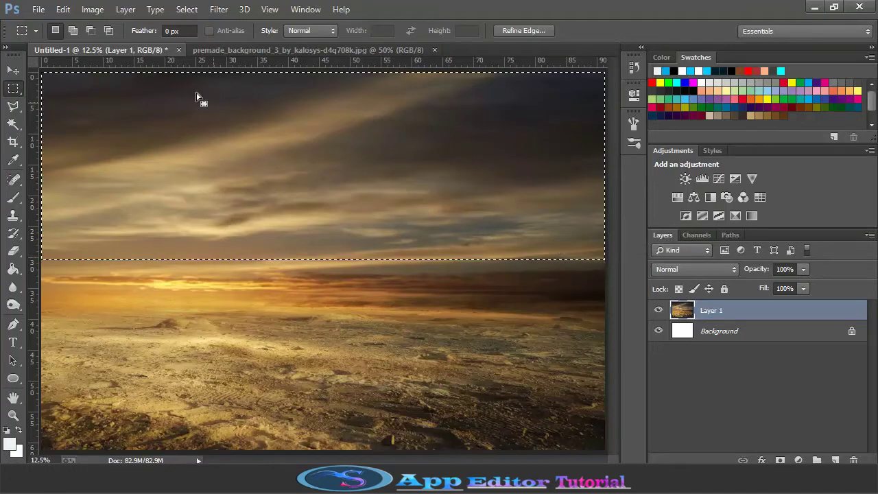
# Remove the selected upper sky area from Layer 1 and close the premade background document.
pyautogui.click(62, 9)
pyautogui.click(112, 85)
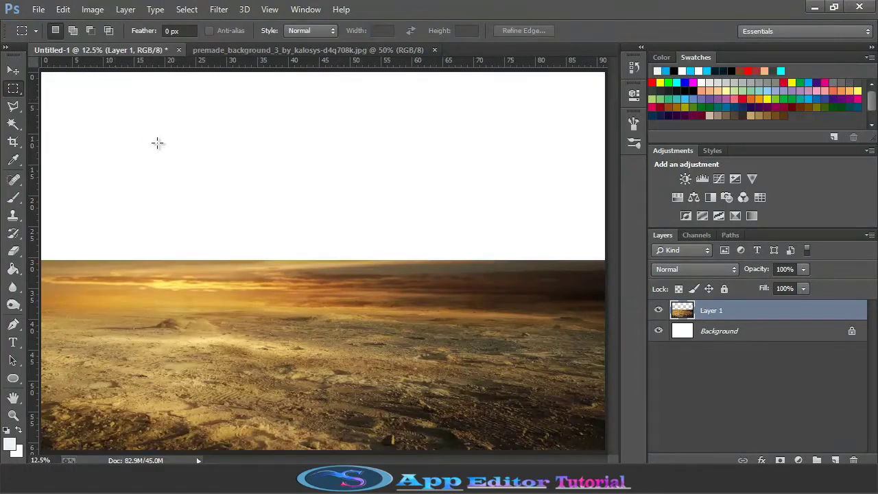
pyautogui.click(341, 53)
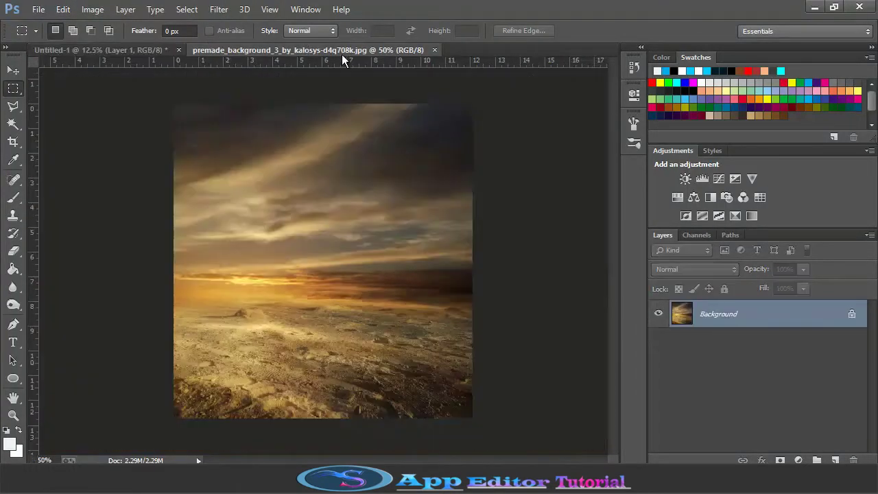
pyautogui.click(434, 49)
# Open the sky_stock_131 image and the Avengers Age of Ultron render from the ps1 folder together.
pyautogui.click(38, 9)
pyautogui.click(62, 39)
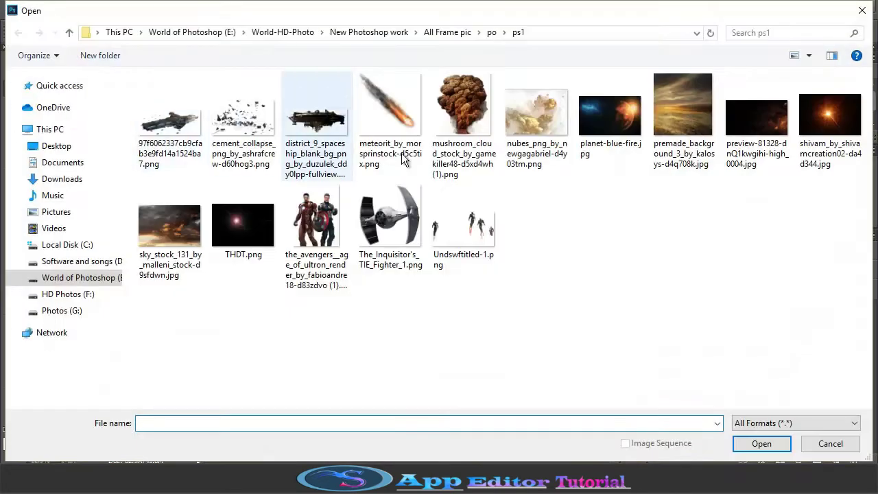
pyautogui.click(189, 232)
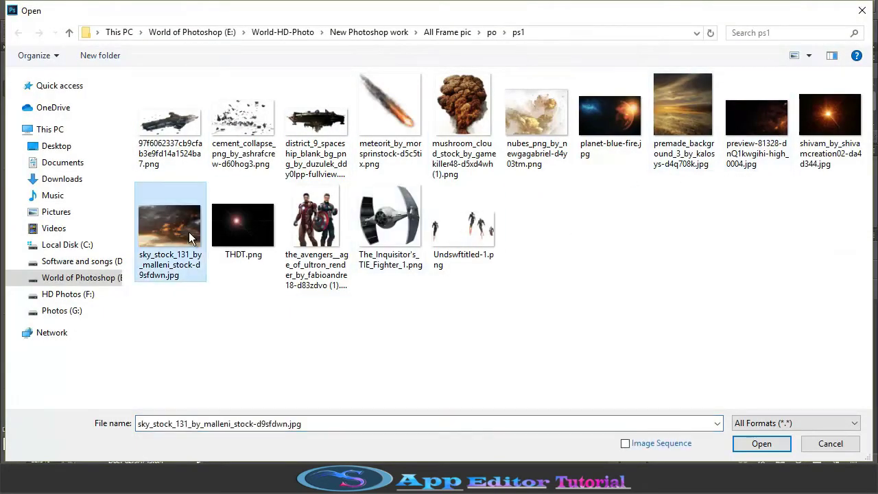
pyautogui.keyDown('ctrl'); pyautogui.click(306, 230); pyautogui.keyUp('ctrl')
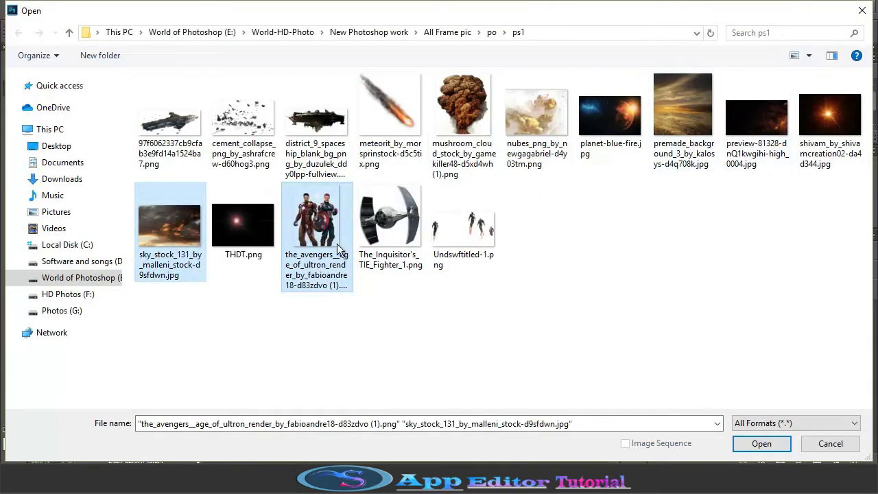
pyautogui.click(761, 443)
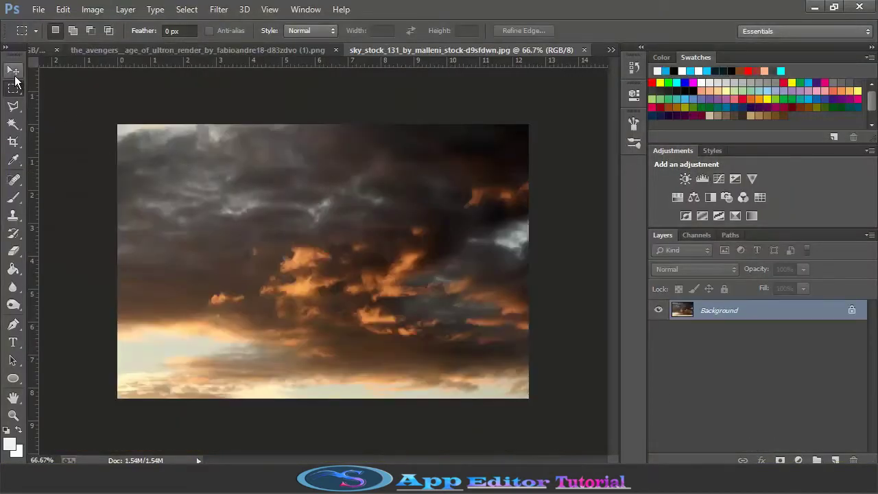
# Place the stock sky in Untitled-1 and stretch it over the empty upper area, about 730.67% wide and 394.67% high.
pyautogui.click(13, 70)
pyautogui.moveTo(127, 130); pyautogui.dragTo(606, 98)
pyautogui.hotkey('ctrl', 't')
pyautogui.moveTo(322, 121); pyautogui.dragTo(323, 275)
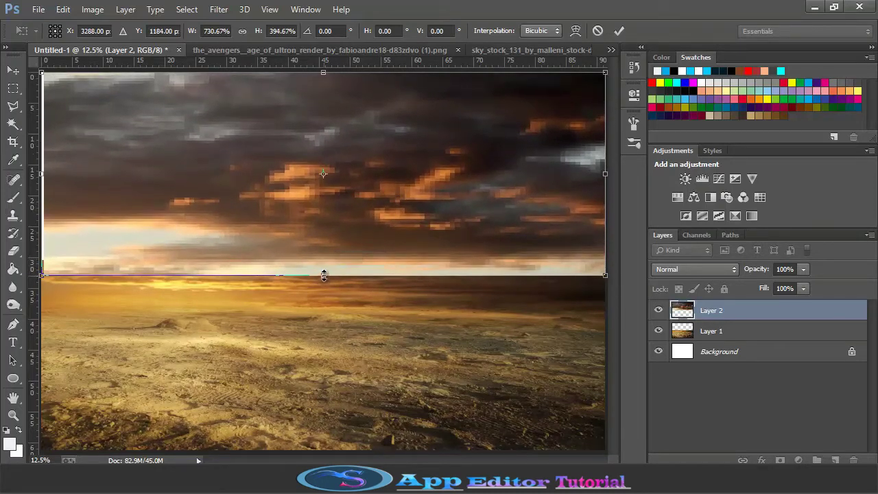
pyautogui.click(620, 31)
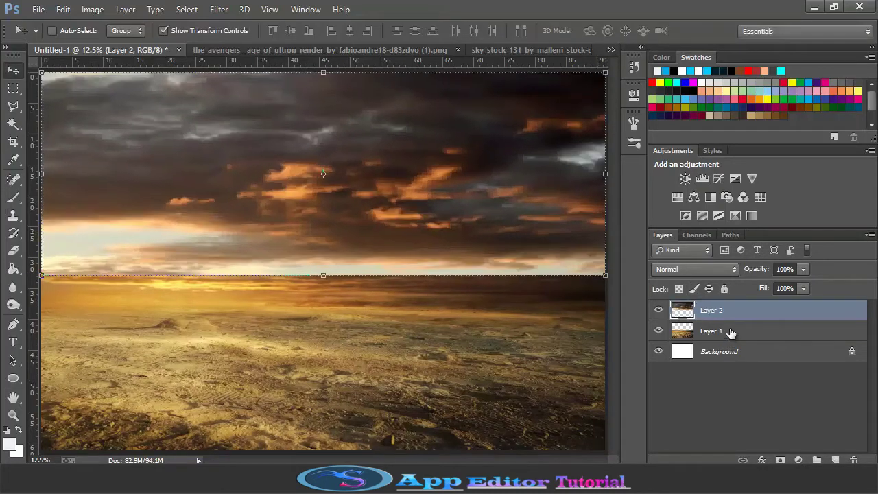
# Move Layer 1 above Layer 2 and add a layer mask to both layers.
pyautogui.moveTo(730, 332)
pyautogui.mouseDown()
pyautogui.moveTo(726, 308)
pyautogui.moveTo(725, 319)
pyautogui.mouseUp()
pyautogui.click(780, 461)
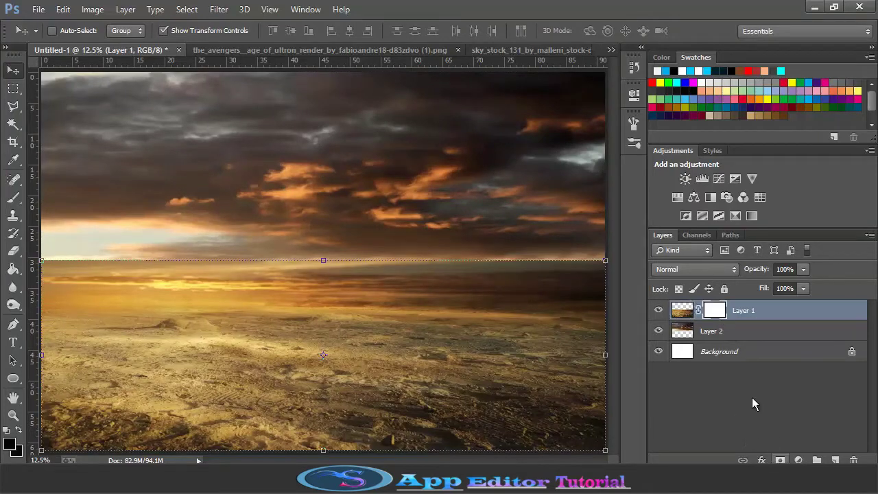
pyautogui.click(744, 332)
pyautogui.click(780, 460)
# Target Layer 1's image and set the Eraser to a soft 332 px brush with 0% hardness.
pyautogui.click(679, 312)
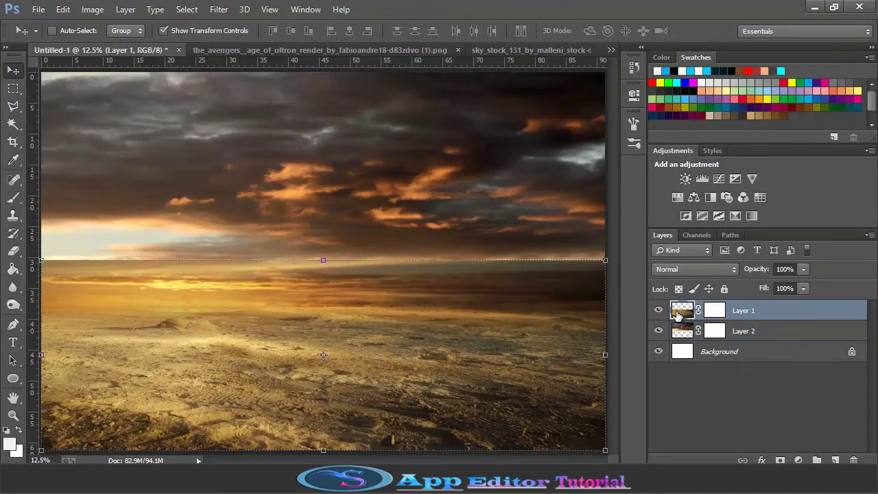
pyautogui.click(13, 250)
pyautogui.rightClick(85, 71)
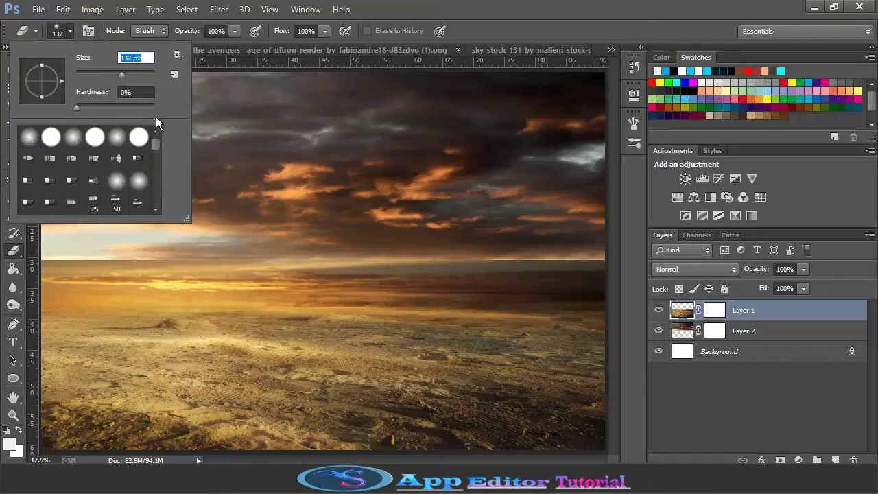
pyautogui.click(593, 256)
pyautogui.moveTo(584, 258)
pyautogui.mouseDown()
pyautogui.moveTo(144, 251)
pyautogui.moveTo(48, 259)
pyautogui.moveTo(390, 255)
pyautogui.moveTo(520, 265)
pyautogui.moveTo(564, 257)
pyautogui.mouseUp()
pyautogui.hotkey('ctrl', 'z')
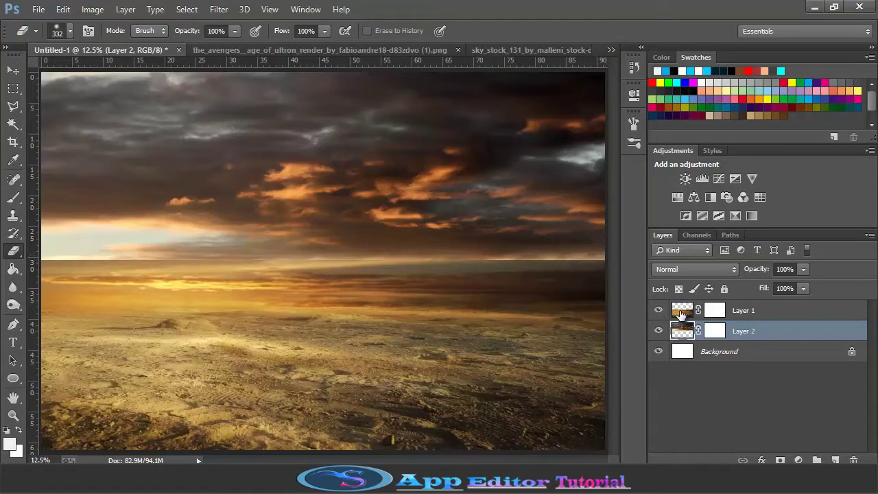
# Erase the hard upper edge of Layer 1's image along the horizon to blend the ground into the sky.
pyautogui.click(681, 313)
pyautogui.moveTo(592, 259)
pyautogui.mouseDown()
pyautogui.moveTo(100, 255)
pyautogui.moveTo(579, 254)
pyautogui.moveTo(470, 250)
pyautogui.mouseUp()
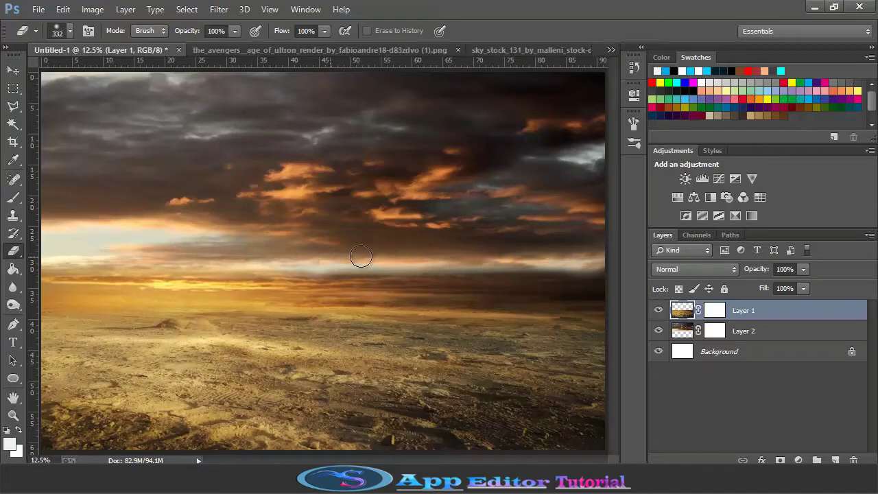
pyautogui.moveTo(361, 257); pyautogui.dragTo(514, 257)
# Stretch the sky on Layer 2 slightly downward to about 103.04% height.
pyautogui.click(676, 331)
pyautogui.click(13, 70)
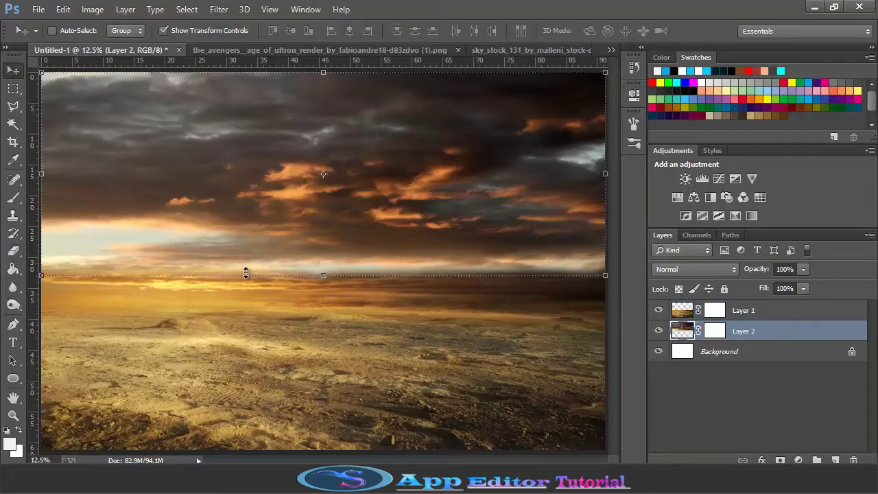
pyautogui.moveTo(318, 285); pyautogui.dragTo(321, 291)
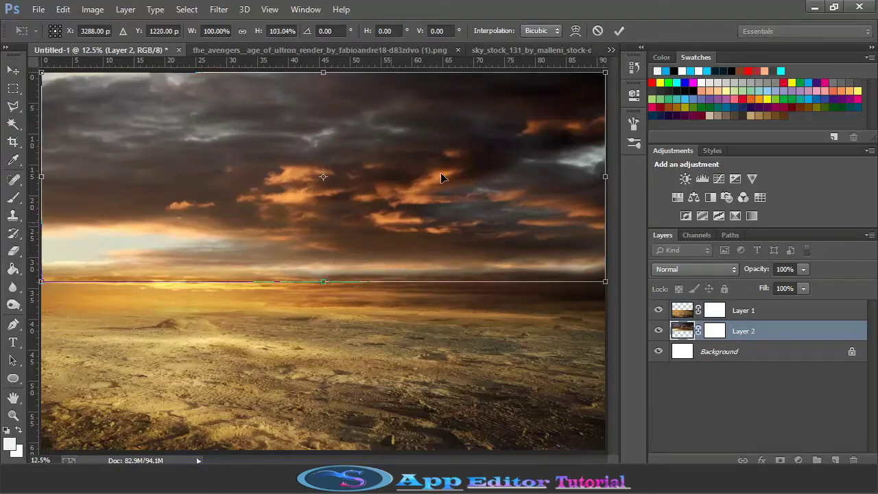
pyautogui.click(619, 30)
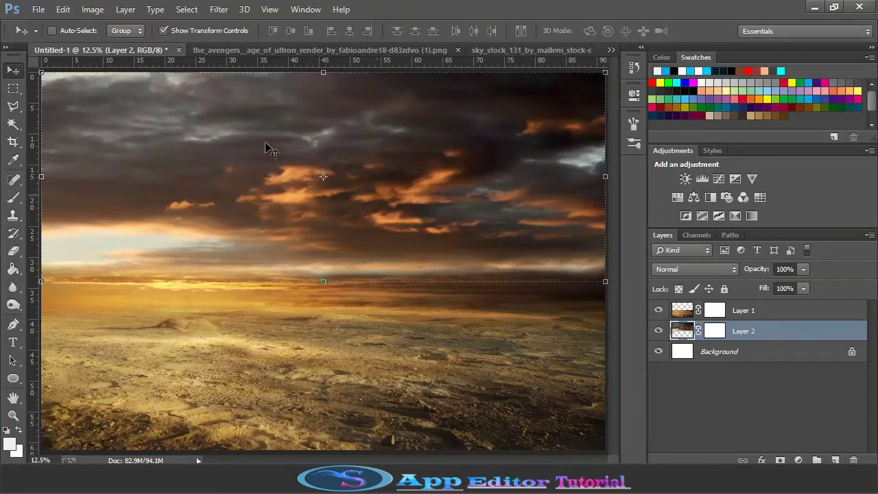
# Apply a Warming Filter (85) photo filter at maximum density to Layer 2, then stretch the sky downward to about 102.30% height.
pyautogui.click(91, 9)
pyautogui.moveTo(130, 44)
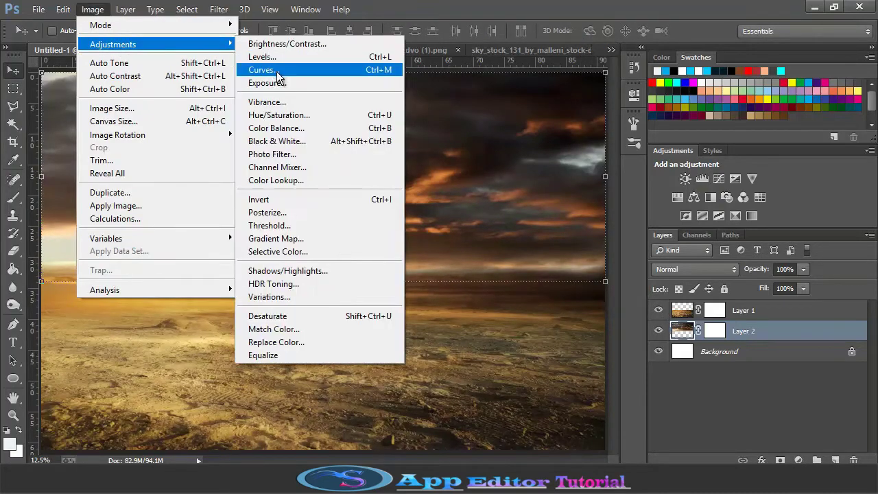
pyautogui.click(272, 153)
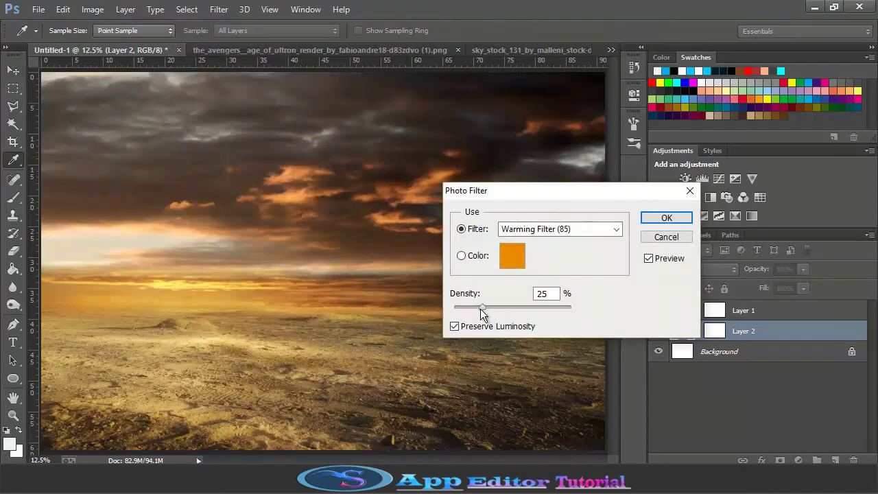
pyautogui.moveTo(482, 313); pyautogui.dragTo(599, 317)
pyautogui.click(666, 217)
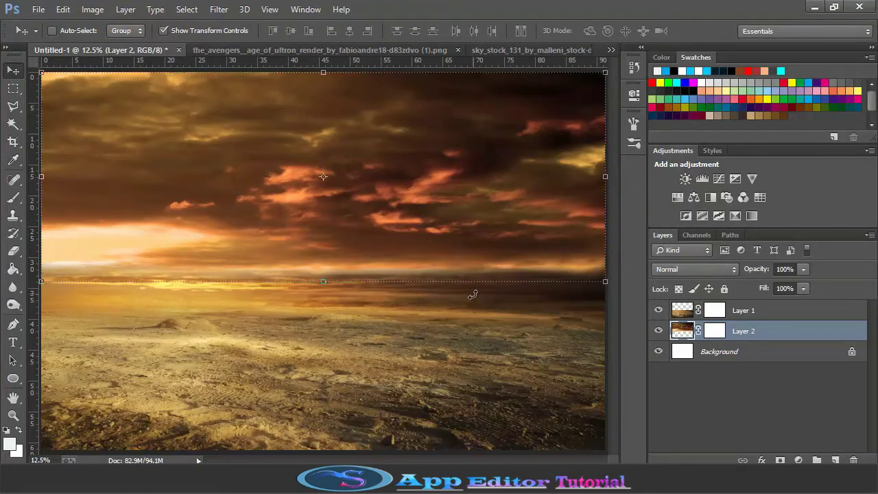
pyautogui.moveTo(323, 281); pyautogui.dragTo(325, 286)
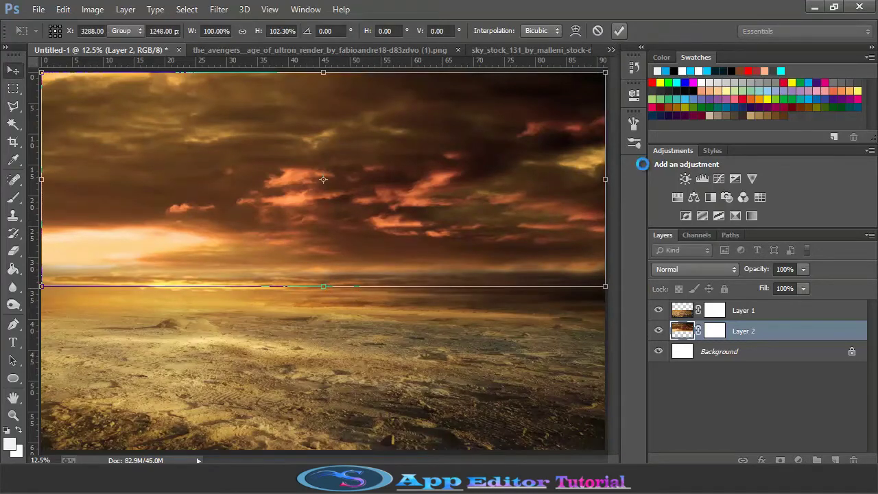
pyautogui.click(619, 30)
# Shift the midtones of Layer 1's ground strongly toward red with Color Balance, preserving luminosity.
pyautogui.click(681, 313)
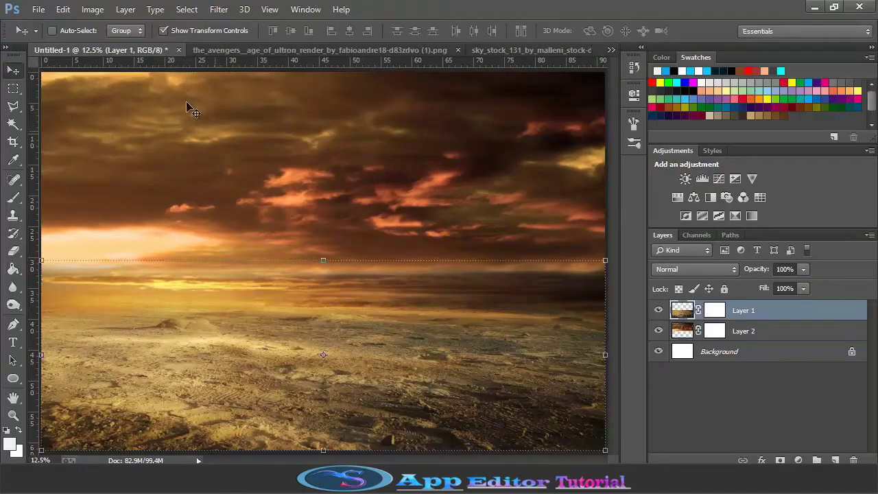
pyautogui.click(96, 10)
pyautogui.moveTo(151, 44)
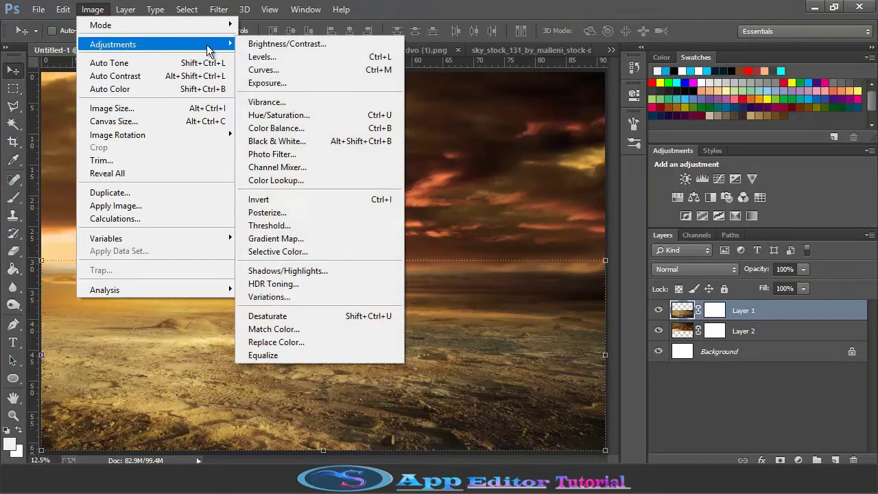
pyautogui.click(277, 128)
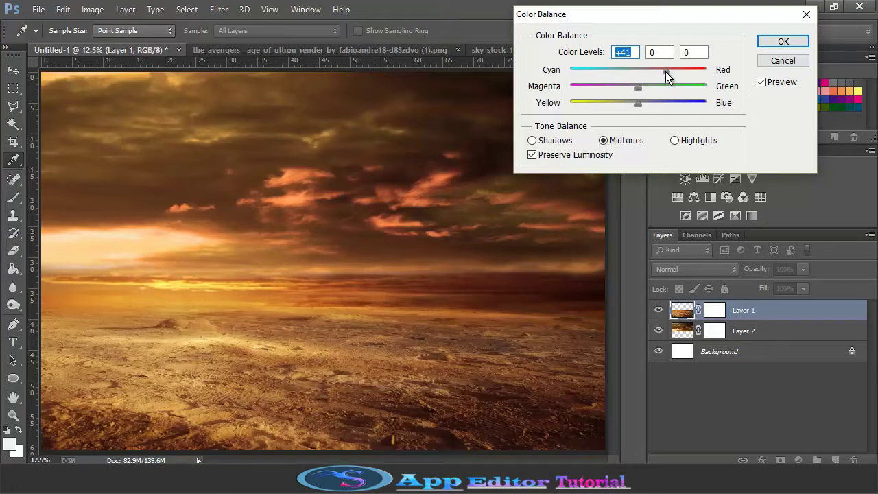
pyautogui.moveTo(666, 71); pyautogui.dragTo(674, 71)
pyautogui.click(782, 41)
pyautogui.press('v')
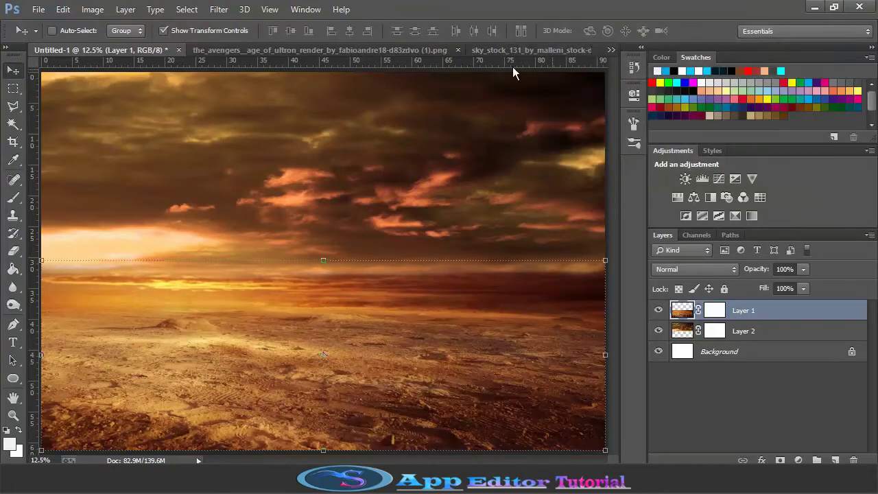
# Place the Avengers render in Untitled-1, enlarge it to about 364.18% width and 355.46% height, and center it at the lower edge.
pyautogui.click(461, 52)
pyautogui.moveTo(280, 255); pyautogui.dragTo(319, 410)
pyautogui.hotkey('ctrl', 't')
pyautogui.moveTo(307, 374); pyautogui.dragTo(302, 179)
pyautogui.moveTo(339, 315); pyautogui.dragTo(448, 314)
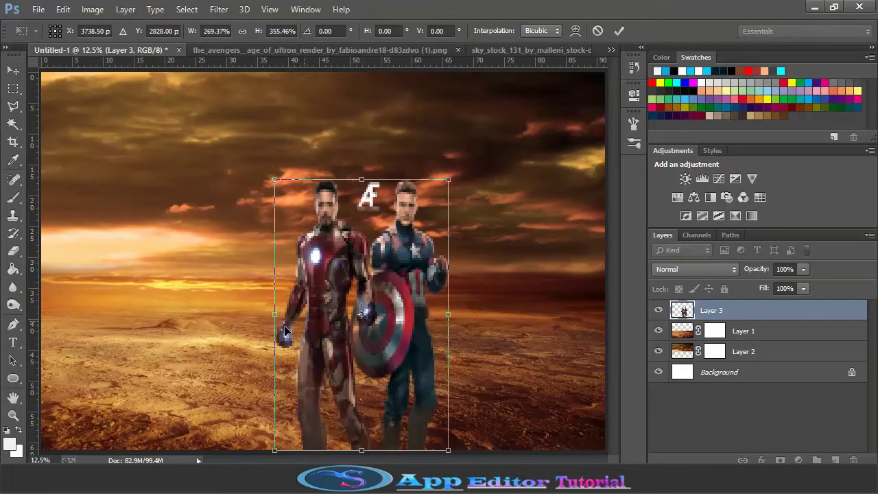
pyautogui.moveTo(275, 315); pyautogui.dragTo(212, 314)
pyautogui.moveTo(400, 310); pyautogui.dragTo(392, 310)
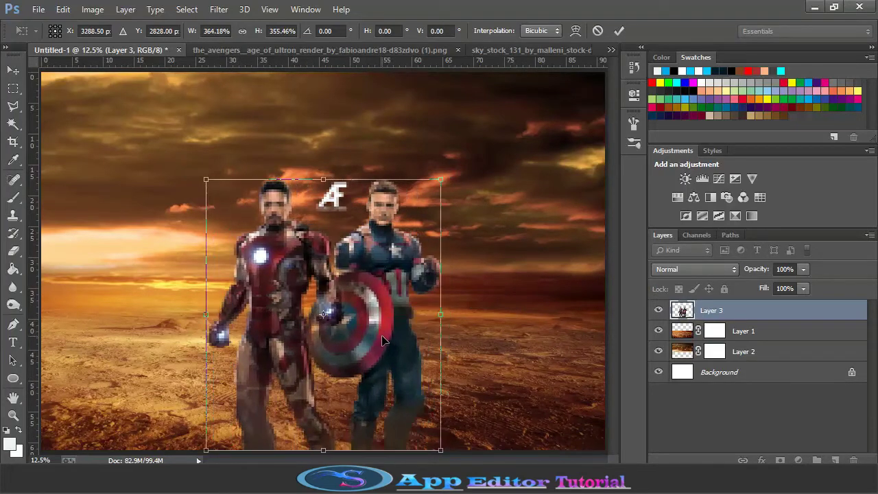
pyautogui.click(618, 31)
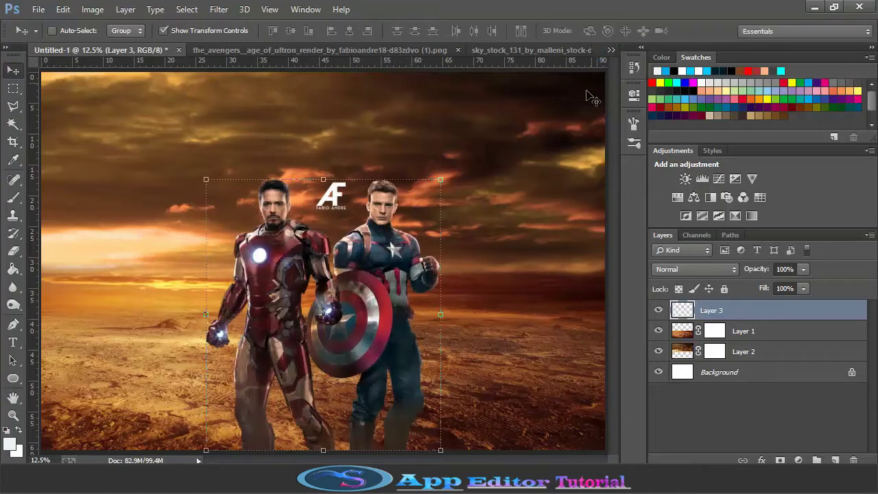
# Close the two source image documents and add a layer mask to Layer 3 with the Avengers figures.
pyautogui.click(456, 50)
pyautogui.click(426, 51)
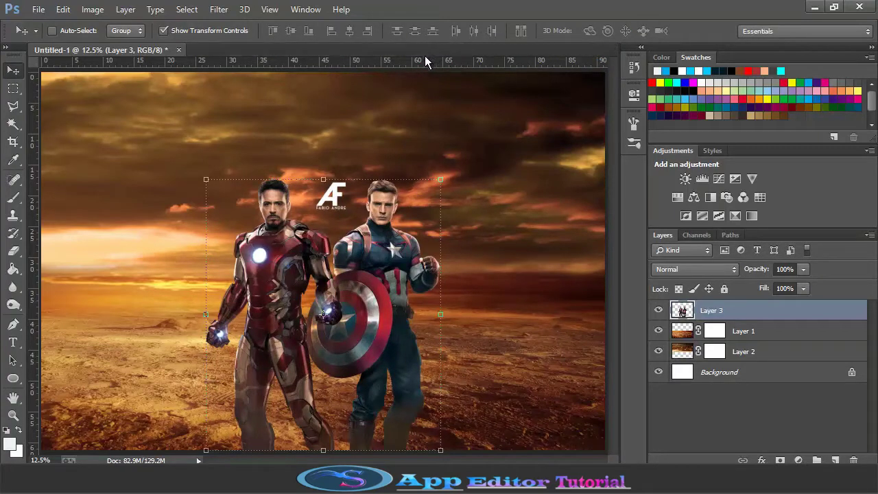
pyautogui.click(780, 460)
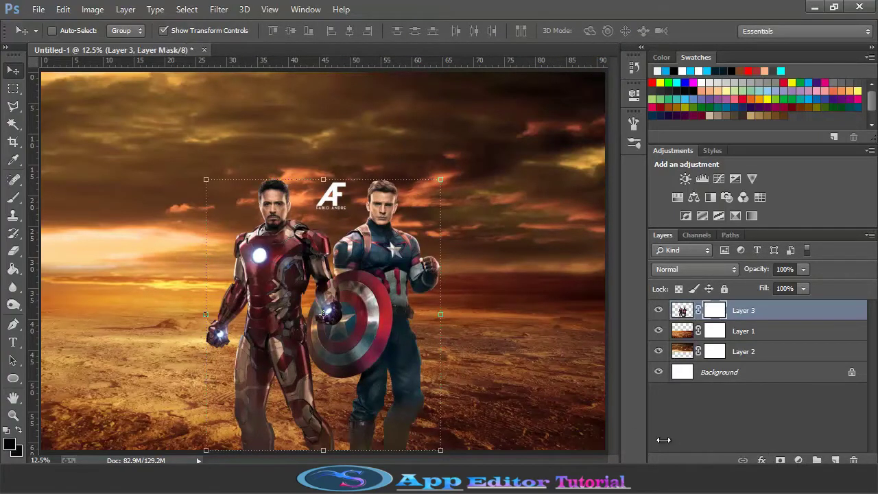
# Set the Eraser to a hard round 402 px brush and try erasing the white logo on Layer 3's mask.
pyautogui.click(13, 252)
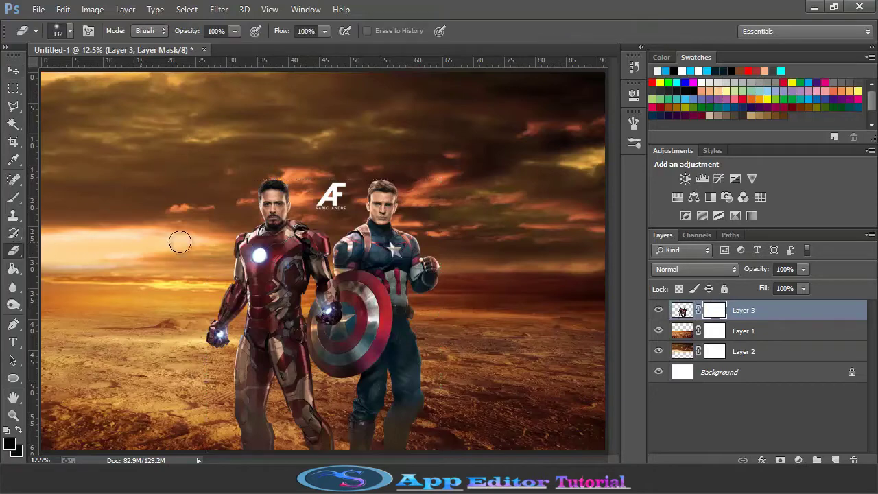
pyautogui.click(70, 32)
pyautogui.moveTo(141, 75); pyautogui.dragTo(144, 75)
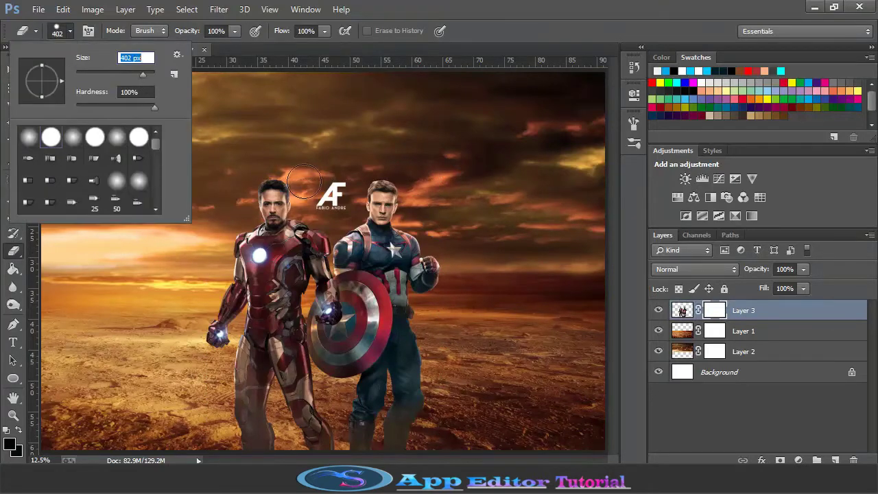
pyautogui.click(333, 196)
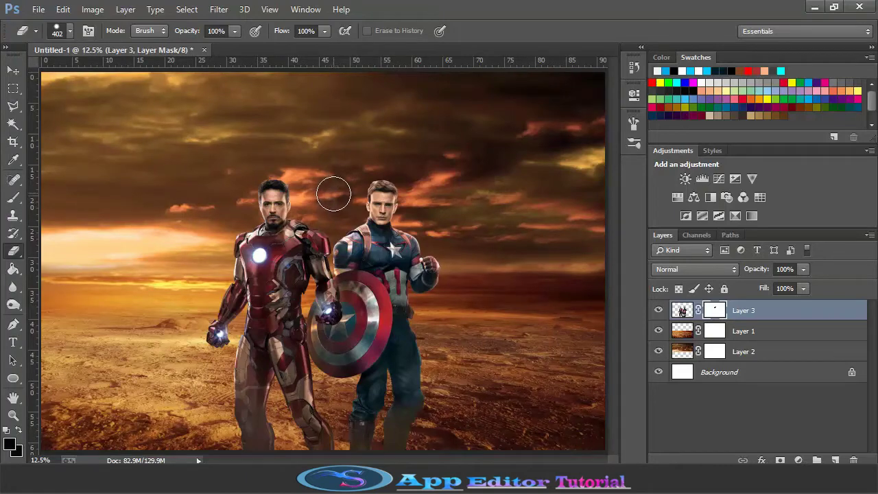
# Erase the white logo and its lettering between the two heroes directly from Layer 3's image.
pyautogui.click(681, 311)
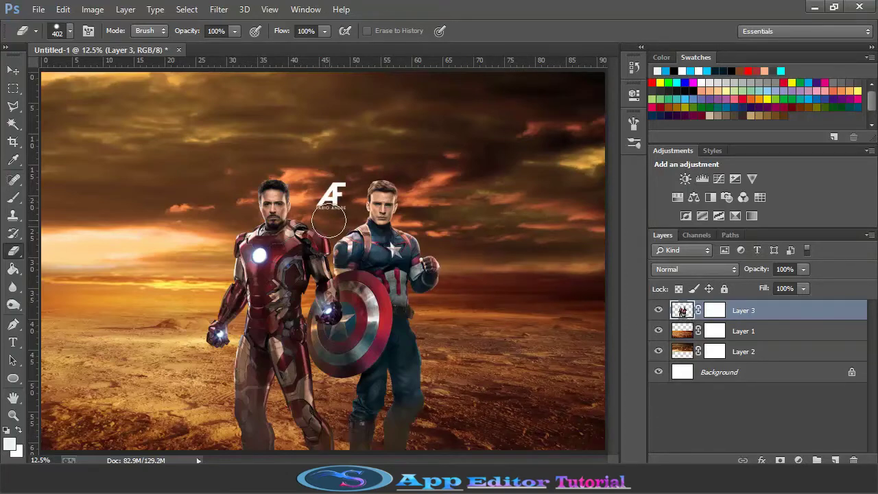
pyautogui.click(336, 209)
pyautogui.hotkey('ctrl', '+')
pyautogui.hotkey('ctrl', '+')
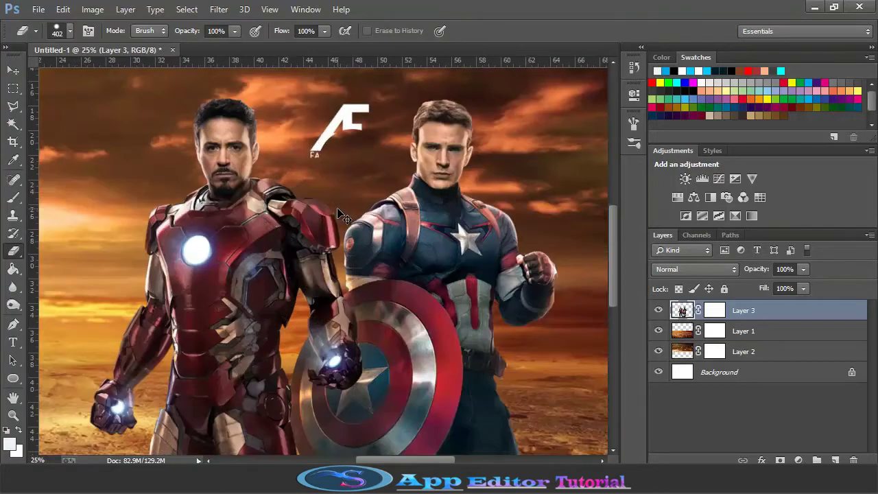
pyautogui.scroll(2, 330, 210)
pyautogui.click(339, 217)
pyautogui.scroll(1, 339, 217)
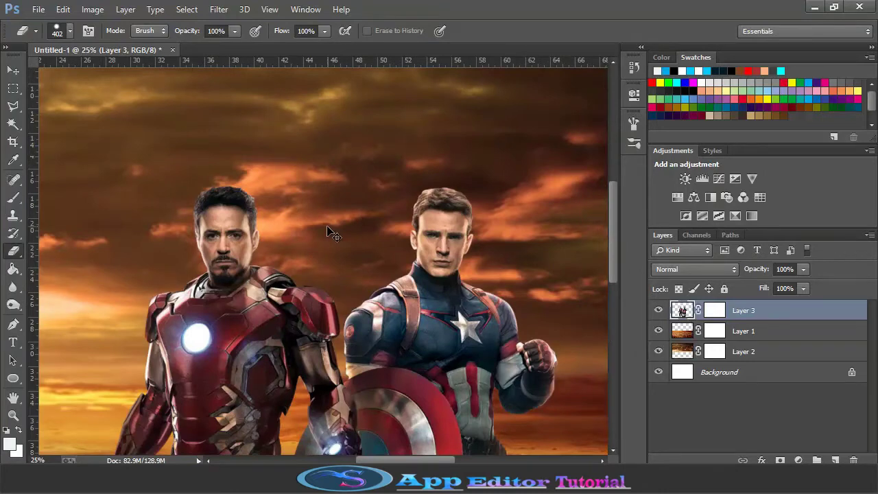
# Open the image file mushroom_cloud_stock_by_gamekiller48-d5xd4wh (1).png.
pyautogui.hotkey('ctrl', '-')
pyautogui.hotkey('ctrl', '-')
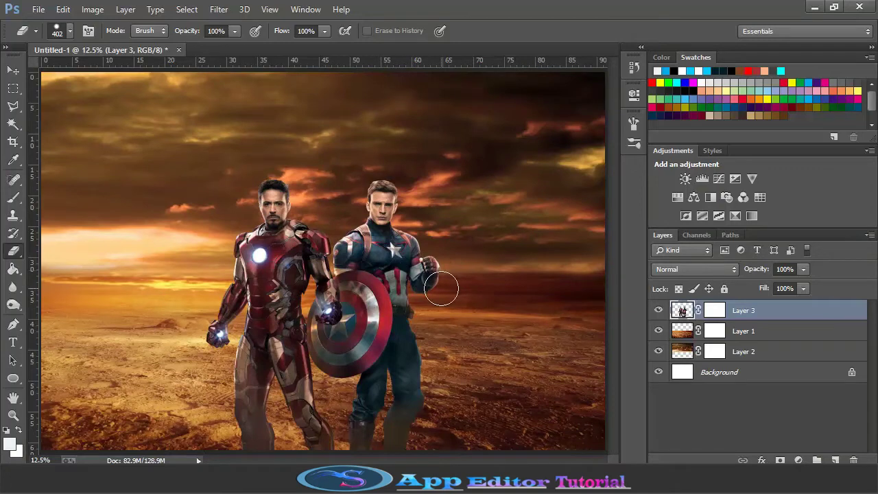
pyautogui.click(38, 9)
pyautogui.click(54, 39)
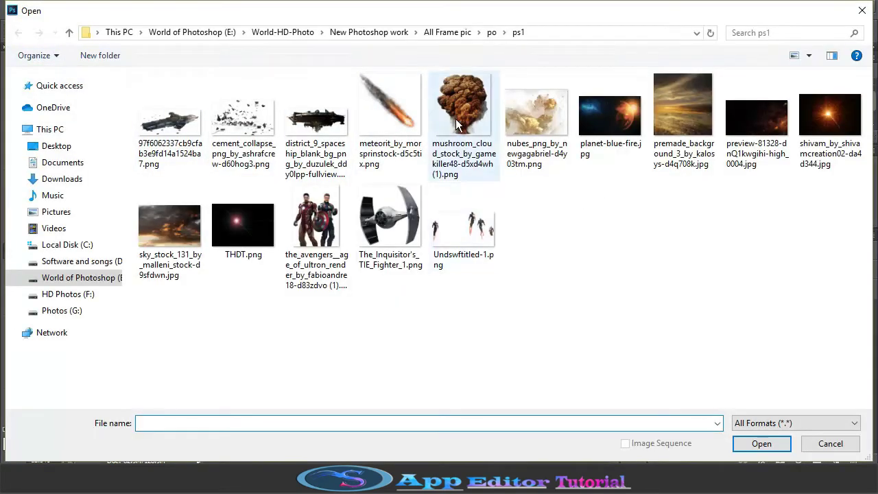
pyautogui.click(455, 118)
pyautogui.click(758, 443)
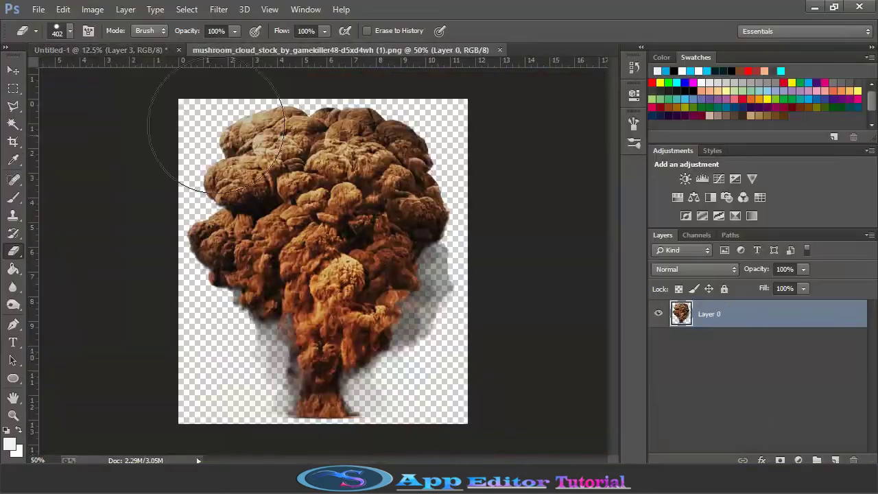
# Open the cement_collapse debris PNG and the district_9_spaceship PNG together.
pyautogui.click(39, 9)
pyautogui.click(55, 39)
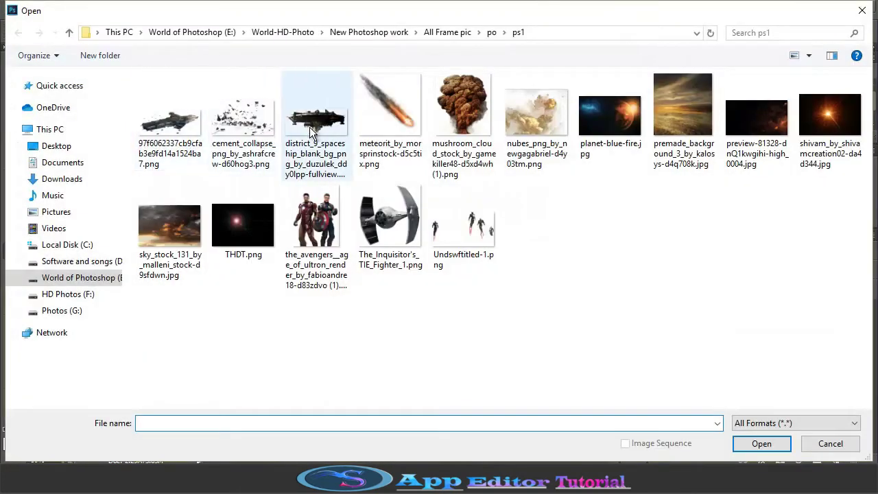
pyautogui.click(308, 126)
pyautogui.keyDown('ctrl'); pyautogui.click(258, 129); pyautogui.keyUp('ctrl')
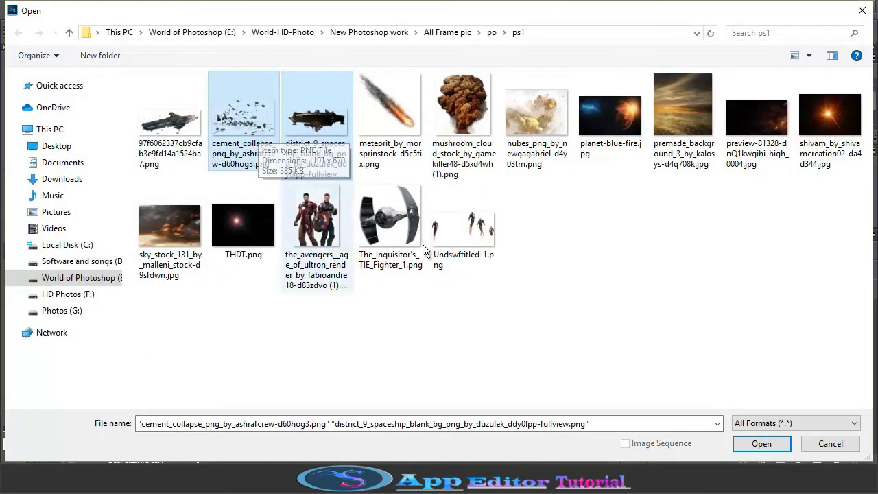
pyautogui.click(768, 441)
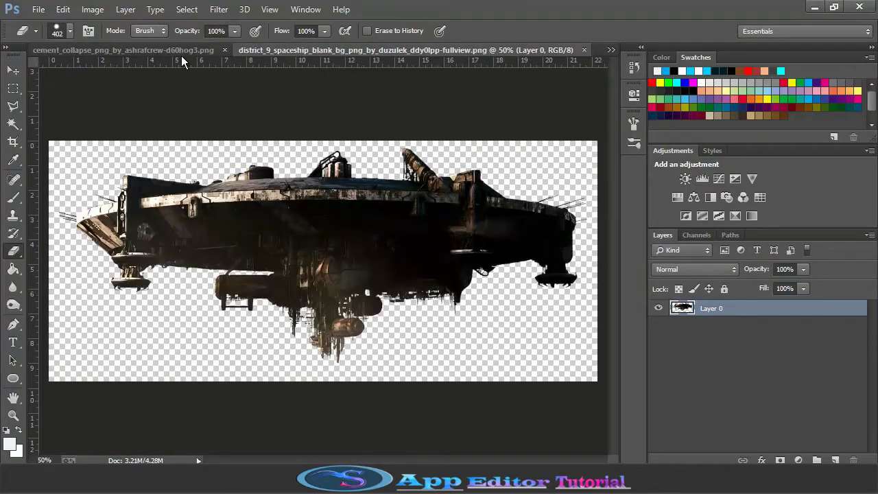
# Outline the whole mushroom cloud in its own document with a closed Polygonal Lasso selection.
pyautogui.click(181, 53)
pyautogui.click(438, 52)
pyautogui.click(611, 50)
pyautogui.click(566, 67)
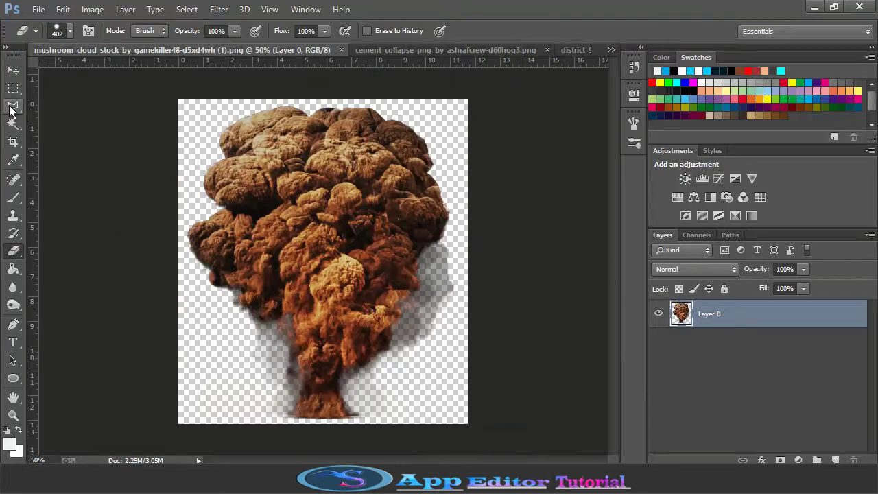
pyautogui.click(11, 107)
pyautogui.click(166, 116)
pyautogui.click(274, 81)
pyautogui.click(353, 72)
pyautogui.click(463, 92)
pyautogui.click(495, 179)
pyautogui.click(463, 323)
pyautogui.click(433, 398)
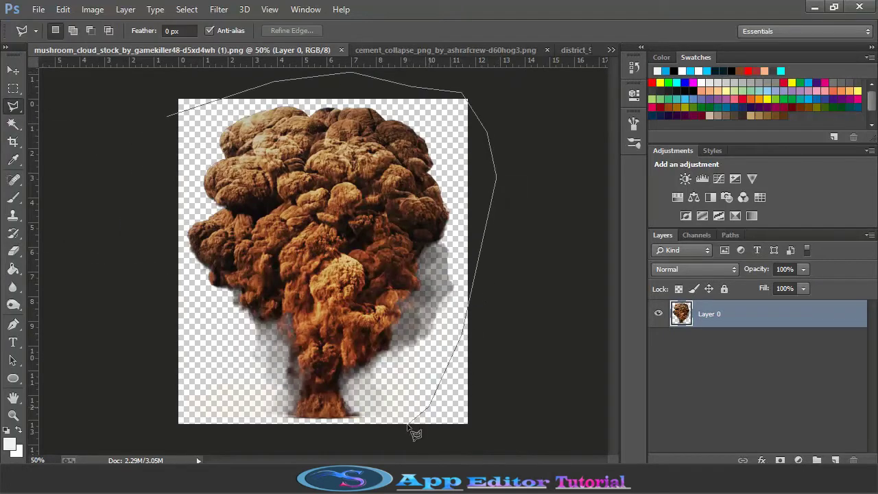
pyautogui.click(395, 431)
pyautogui.click(269, 434)
pyautogui.click(208, 386)
pyautogui.click(165, 300)
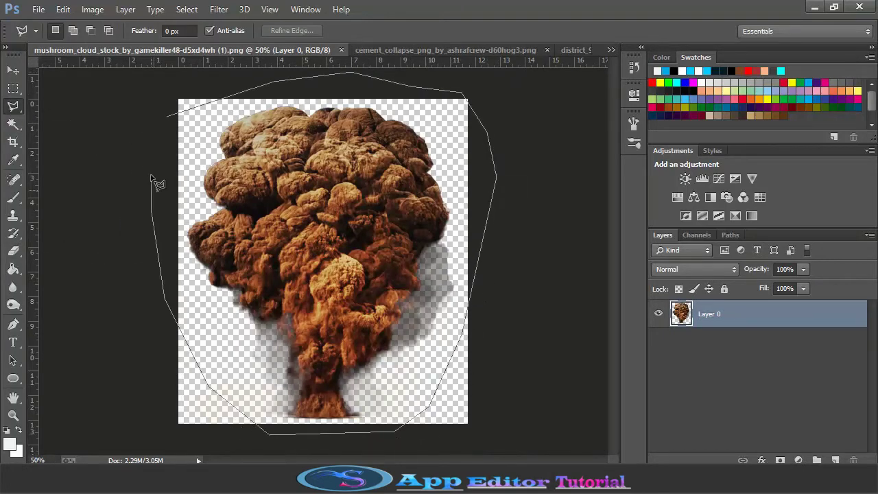
pyautogui.click(168, 118)
# Cut the selected mushroom cloud, close its source document and return to Untitled-1.
pyautogui.click(63, 9)
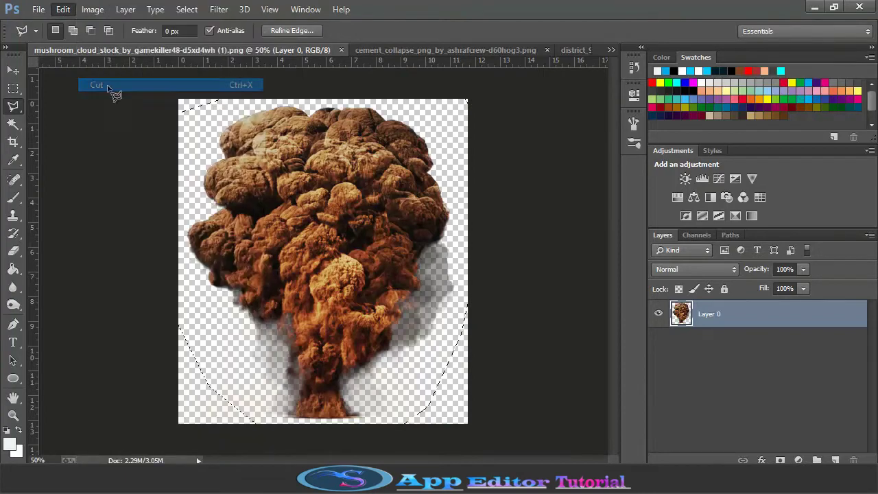
pyautogui.click(110, 86)
pyautogui.click(346, 50)
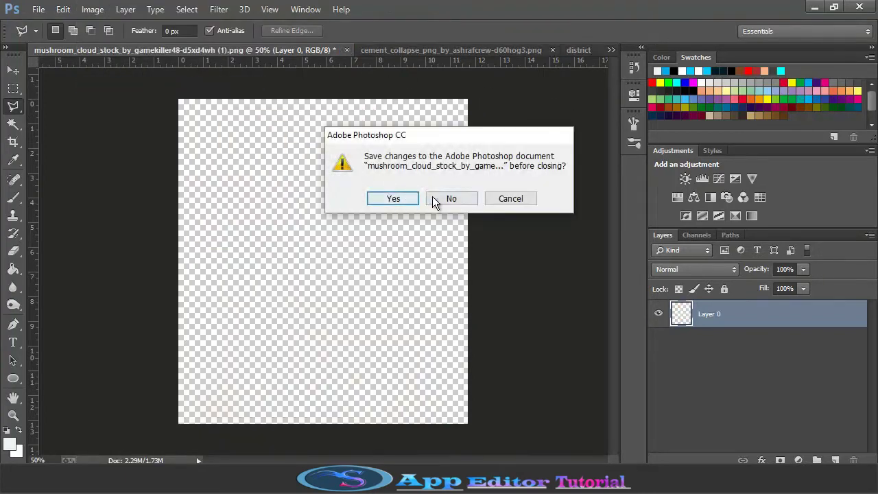
pyautogui.click(404, 200)
pyautogui.click(610, 50)
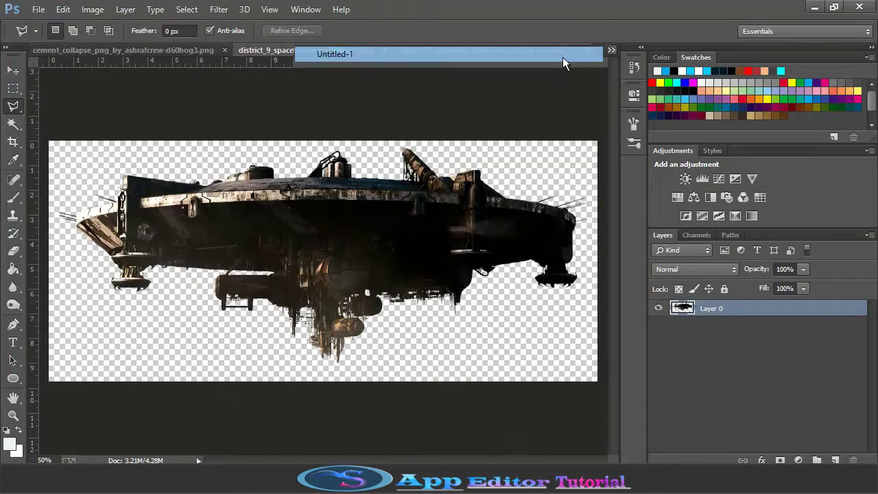
pyautogui.click(562, 55)
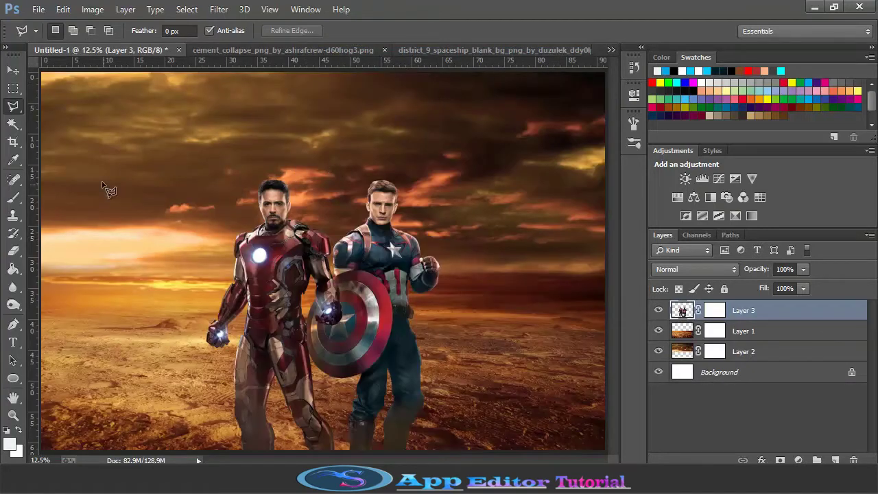
# Shrink the two heroes on Layer 3 to about 78.28% width and 86.23% height, keeping their feet at the lower edge.
pyautogui.click(13, 70)
pyautogui.hotkey('ctrl', 't')
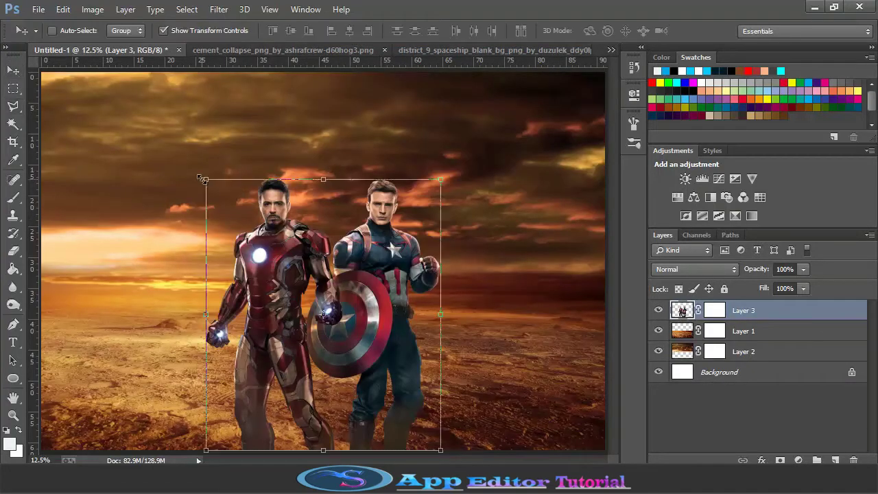
pyautogui.moveTo(207, 179); pyautogui.dragTo(233, 187)
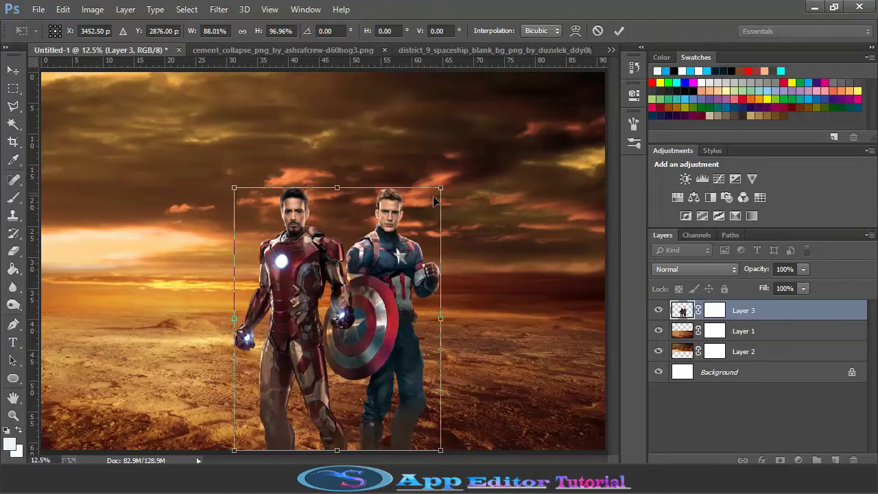
pyautogui.moveTo(435, 194); pyautogui.dragTo(416, 217)
pyautogui.click(618, 30)
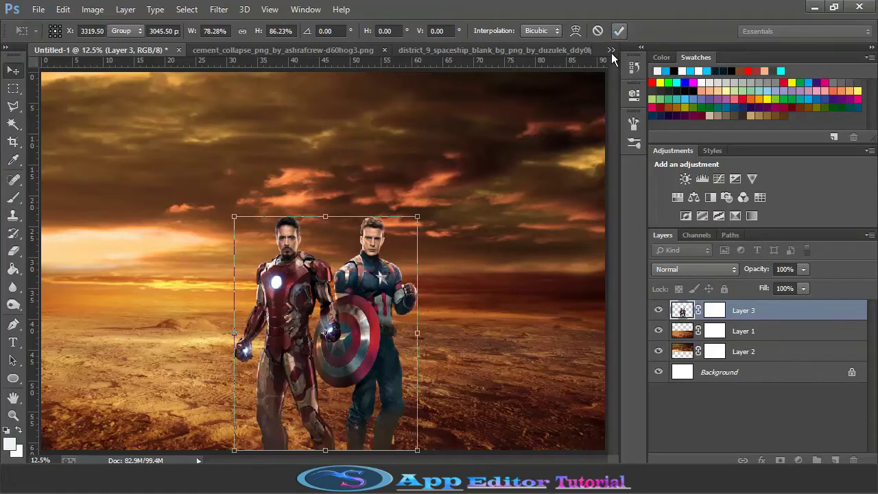
# Paste the mushroom cloud into Untitled-1 and move it onto the horizon beside Iron Man, away from the heroes.
pyautogui.click(63, 10)
pyautogui.click(110, 122)
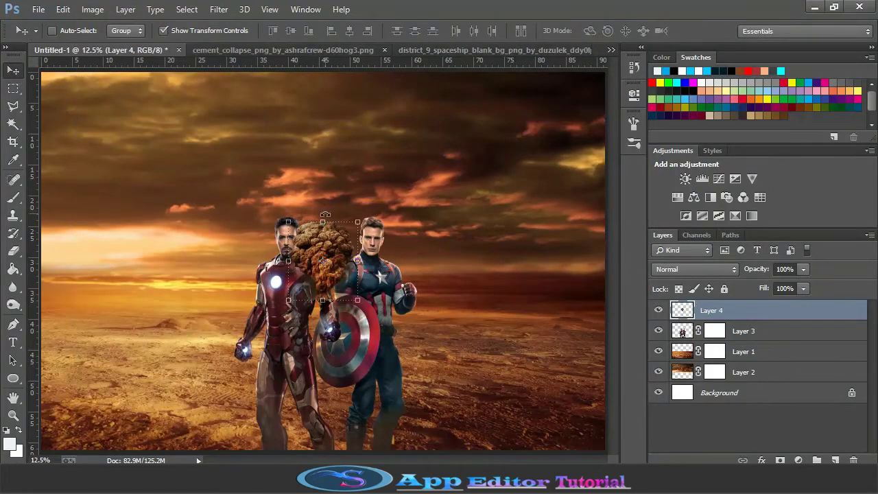
pyautogui.hotkey('ctrl', 't')
pyautogui.moveTo(346, 239); pyautogui.dragTo(213, 258)
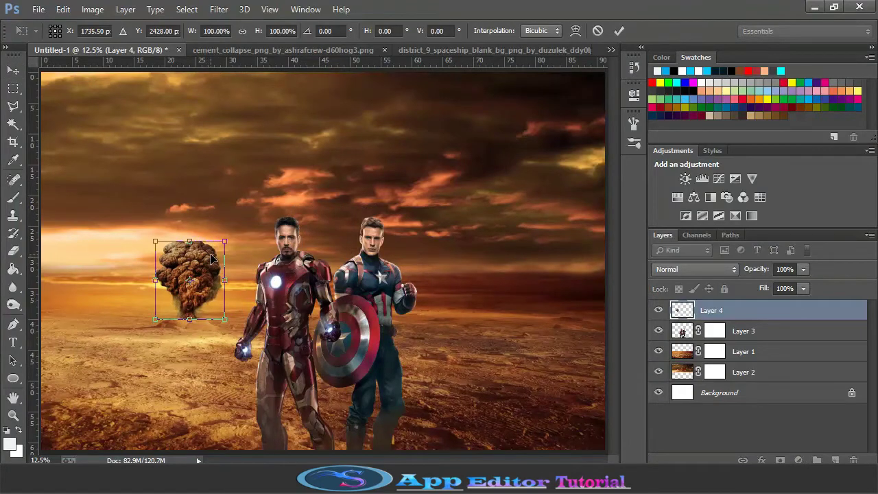
# Stretch the mushroom cloud slightly wider on both sides and downward so its base meets the desert ground.
pyautogui.hotkey('ctrl', '+')
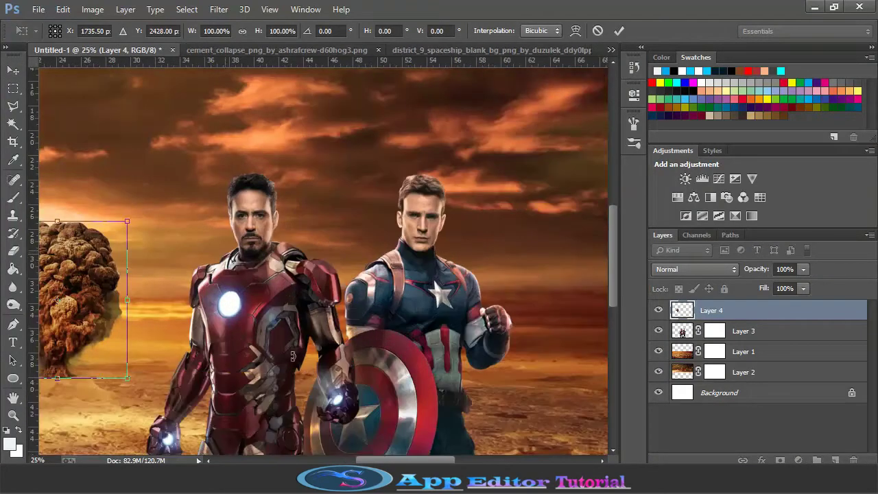
pyautogui.hscroll(-6, 292, 357)
pyautogui.moveTo(310, 385); pyautogui.dragTo(310, 388)
pyautogui.moveTo(382, 300); pyautogui.dragTo(389, 302)
pyautogui.moveTo(241, 304); pyautogui.dragTo(233, 301)
pyautogui.moveTo(388, 300); pyautogui.dragTo(392, 299)
pyautogui.click(619, 30)
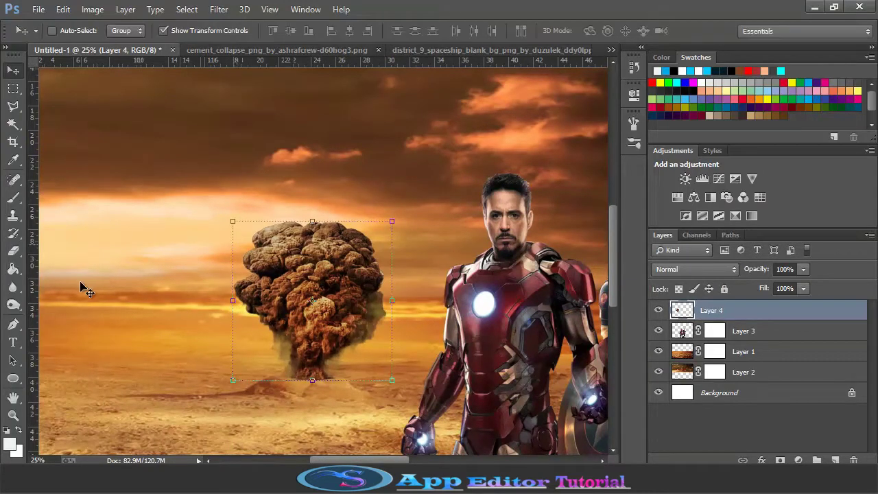
# Soften the mushroom cloud's base on Layer 4 with a soft round Eraser of 103 px at 0% hardness.
pyautogui.click(13, 250)
pyautogui.click(70, 30)
pyautogui.click(29, 137)
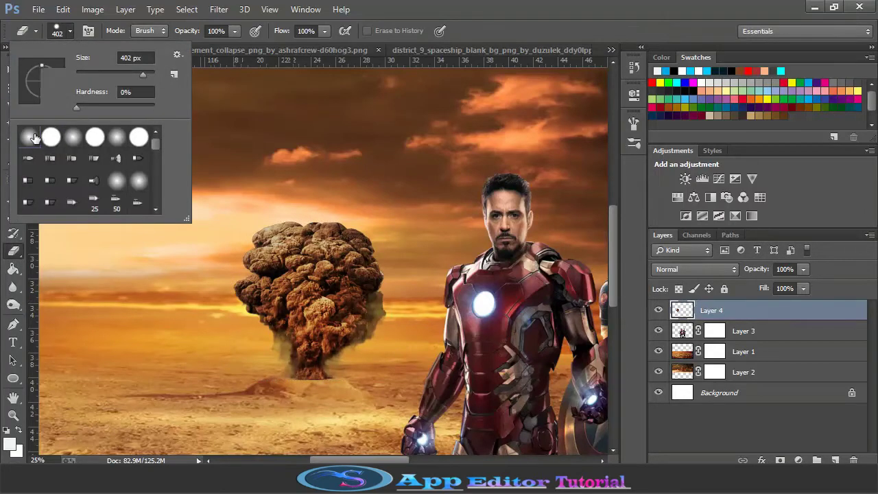
pyautogui.moveTo(134, 73); pyautogui.dragTo(116, 73)
pyautogui.click(329, 389)
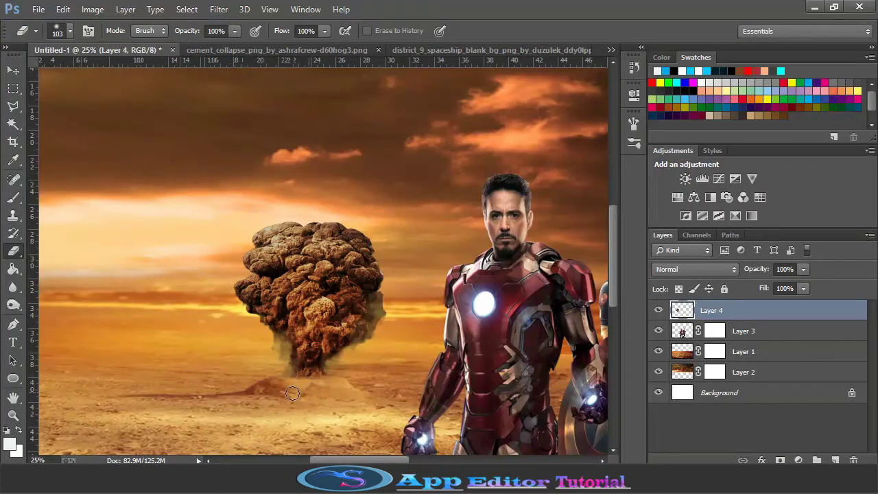
# Blur the edges and base of the mushroom cloud with the Blur tool at 279 px and 100% strength.
pyautogui.rightClick(13, 286)
pyautogui.click(75, 284)
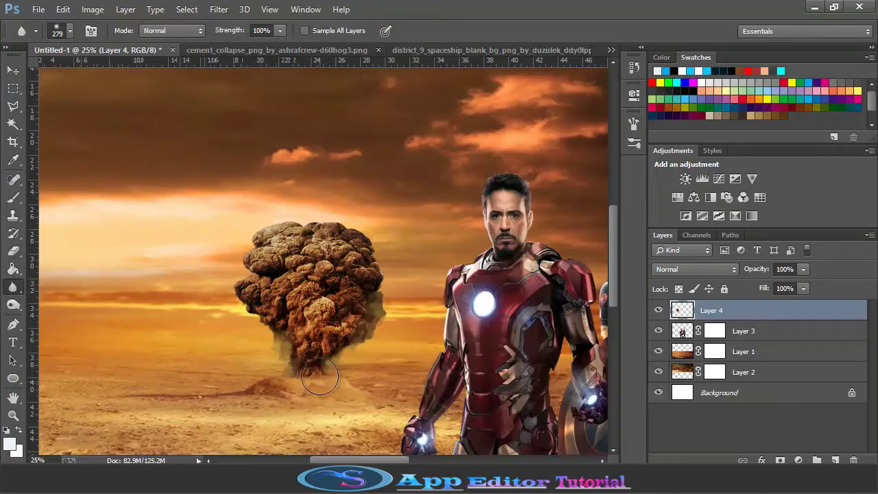
pyautogui.moveTo(362, 236)
pyautogui.mouseDown()
pyautogui.moveTo(283, 233)
pyautogui.moveTo(259, 255)
pyautogui.moveTo(251, 284)
pyautogui.moveTo(316, 369)
pyautogui.moveTo(319, 401)
pyautogui.moveTo(318, 381)
pyautogui.moveTo(280, 382)
pyautogui.mouseUp()
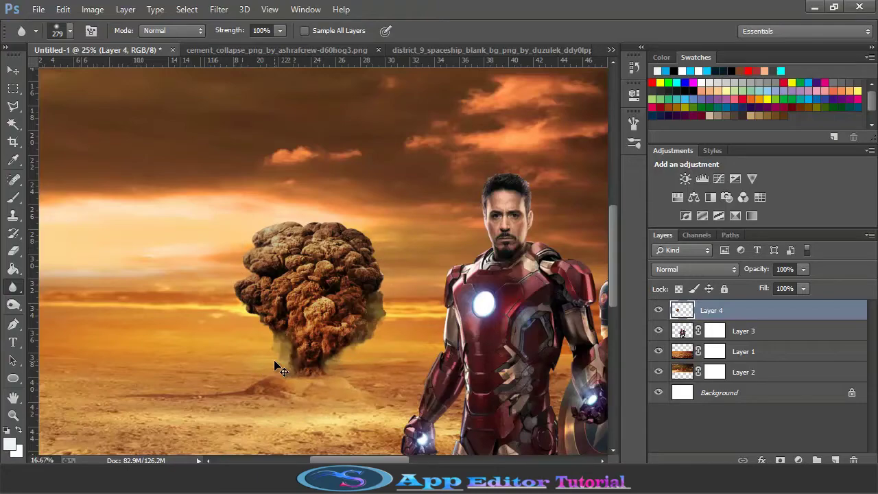
pyautogui.hotkey('ctrl', '-')
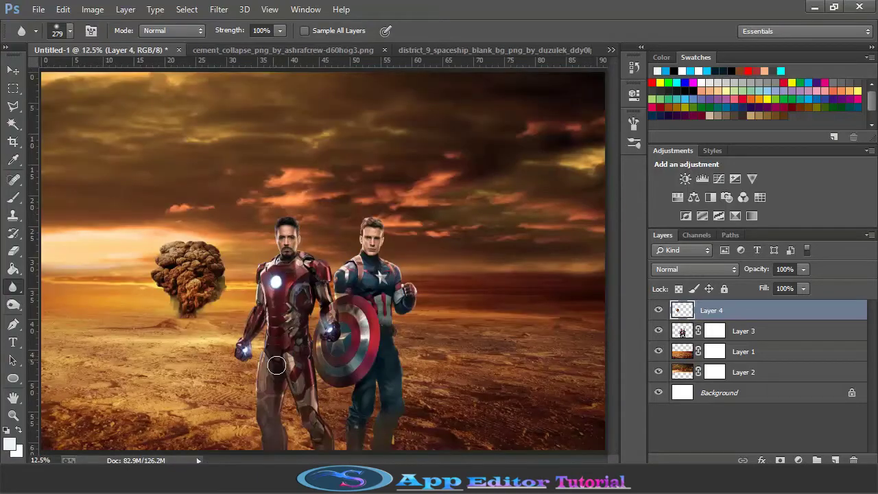
# Bring the cement debris into Untitled-1 at the mushroom cloud's base and enlarge it to about 172.46% width and 145.97% height.
pyautogui.click(310, 52)
pyautogui.press('v')
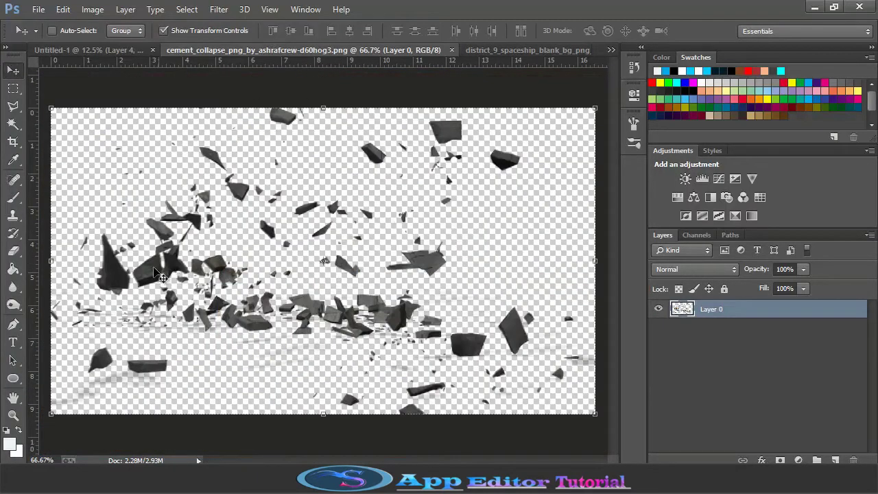
pyautogui.moveTo(163, 276); pyautogui.dragTo(130, 328)
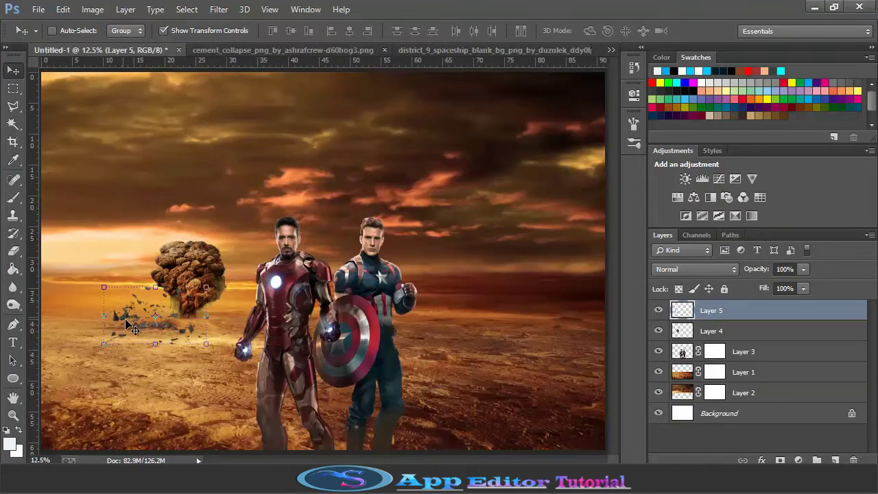
pyautogui.moveTo(206, 343); pyautogui.dragTo(217, 355)
pyautogui.moveTo(84, 284); pyautogui.dragTo(50, 285)
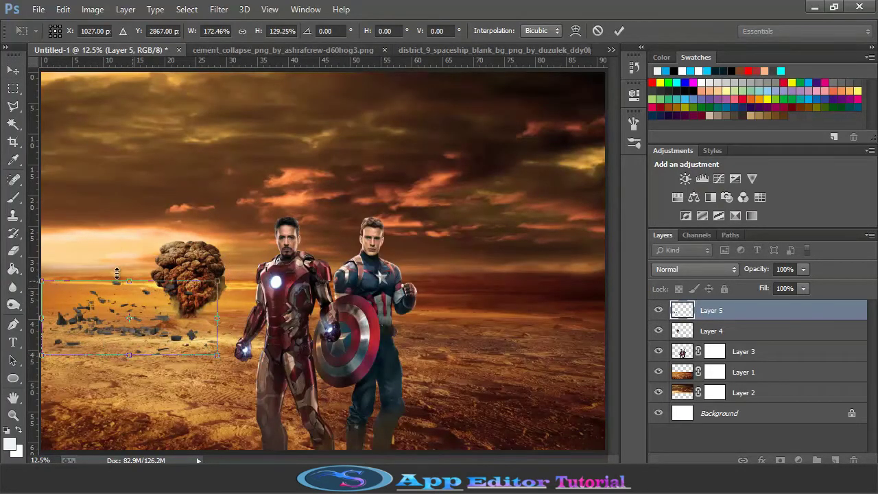
pyautogui.moveTo(116, 273)
pyautogui.mouseDown()
pyautogui.moveTo(128, 252)
pyautogui.moveTo(120, 264)
pyautogui.mouseUp()
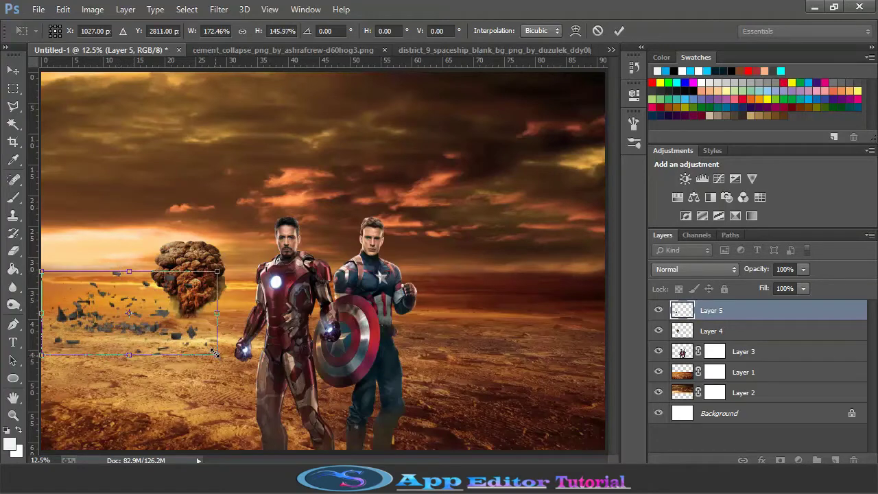
pyautogui.click(619, 31)
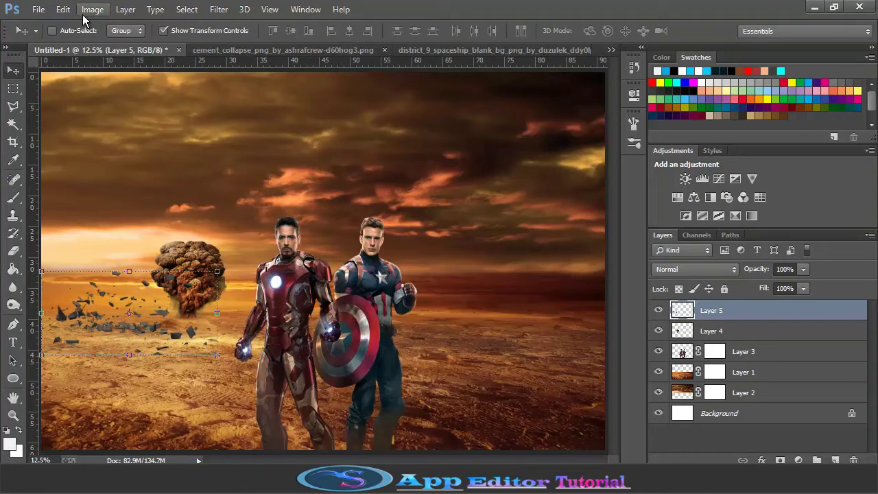
# Apply a Photo Filter at 100% density to the debris on Layer 5 to warm its colour.
pyautogui.click(86, 10)
pyautogui.moveTo(171, 43)
pyautogui.click(308, 152)
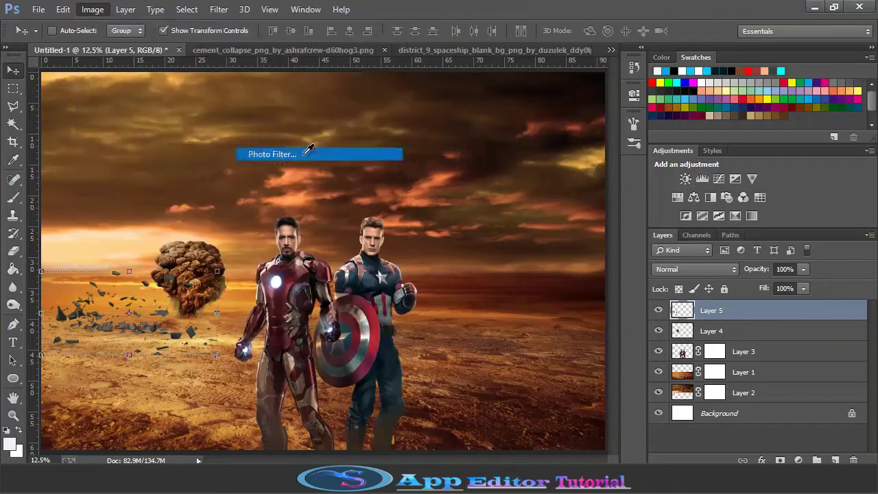
pyautogui.moveTo(553, 311); pyautogui.dragTo(570, 308)
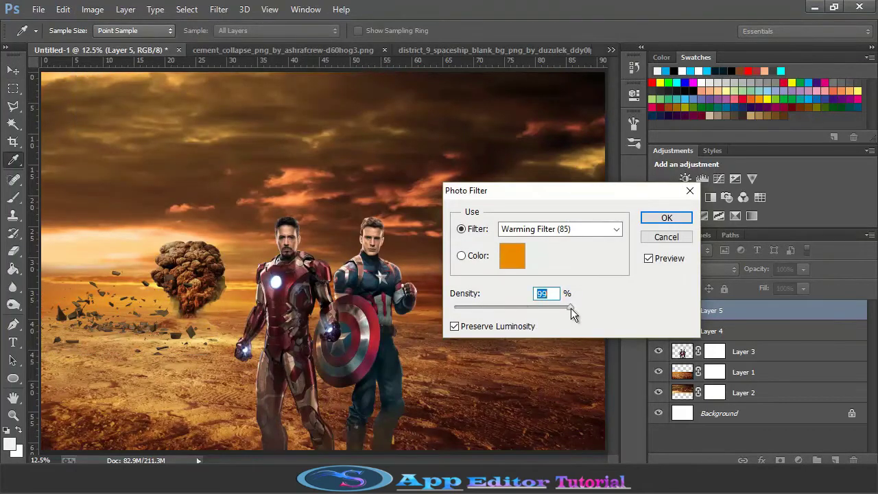
pyautogui.scroll(-18, 555, 240)
pyautogui.scroll(3, 554, 233)
pyautogui.scroll(15, 554, 233)
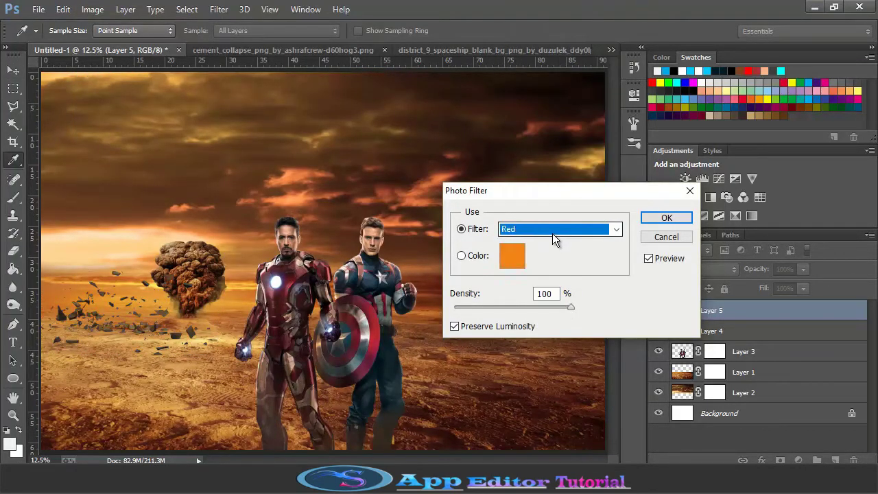
pyautogui.click(666, 219)
# Set Layer 5's fill to 88% and close the cement_collapse source document.
pyautogui.click(804, 288)
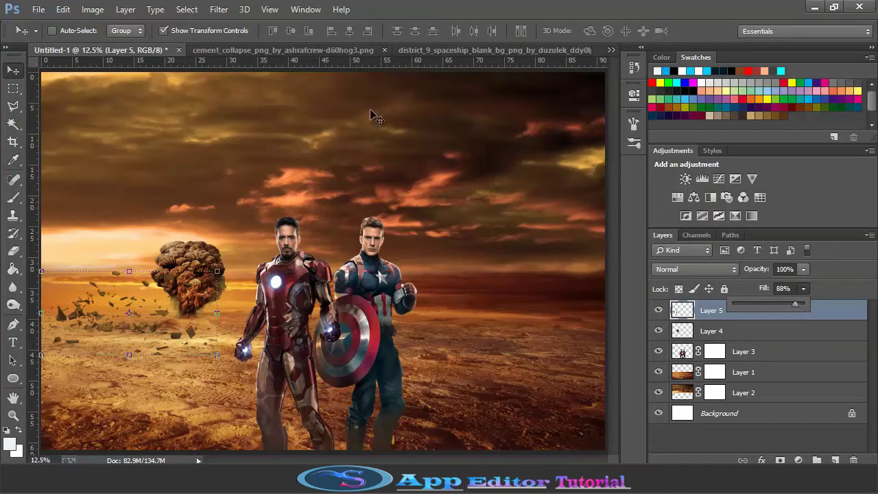
pyautogui.click(313, 49)
pyautogui.click(451, 50)
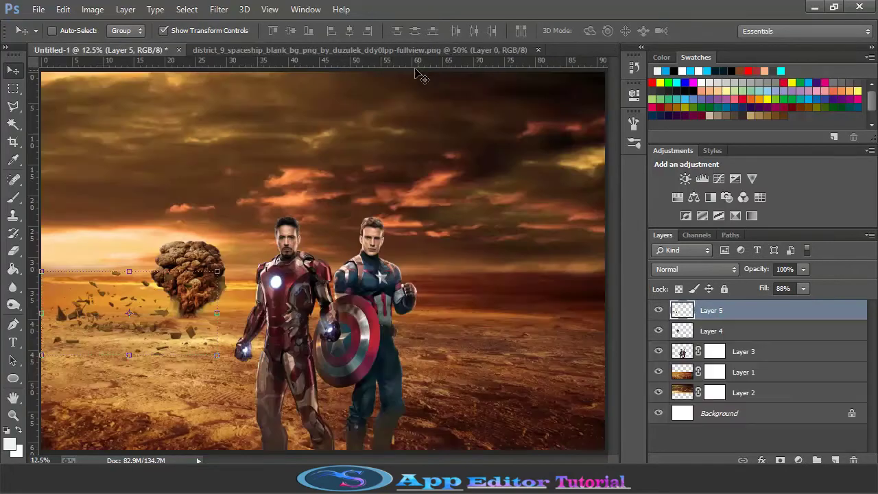
# Bring the district_9 spaceship into Untitled-1 above the mushroom cloud, scaled to 90.68% width and 83.60% height, and close its source document.
pyautogui.click(321, 51)
pyautogui.moveTo(233, 206); pyautogui.dragTo(220, 184)
pyautogui.hotkey('ctrl', 't')
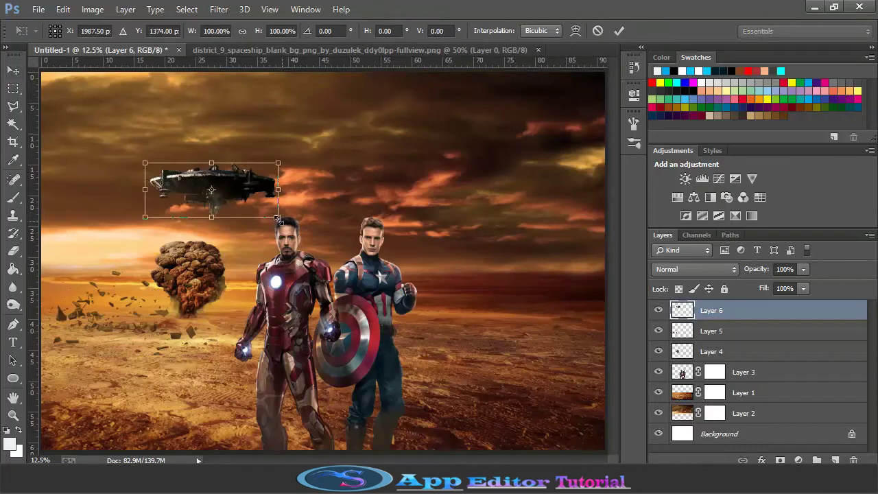
pyautogui.moveTo(278, 218); pyautogui.dragTo(242, 160)
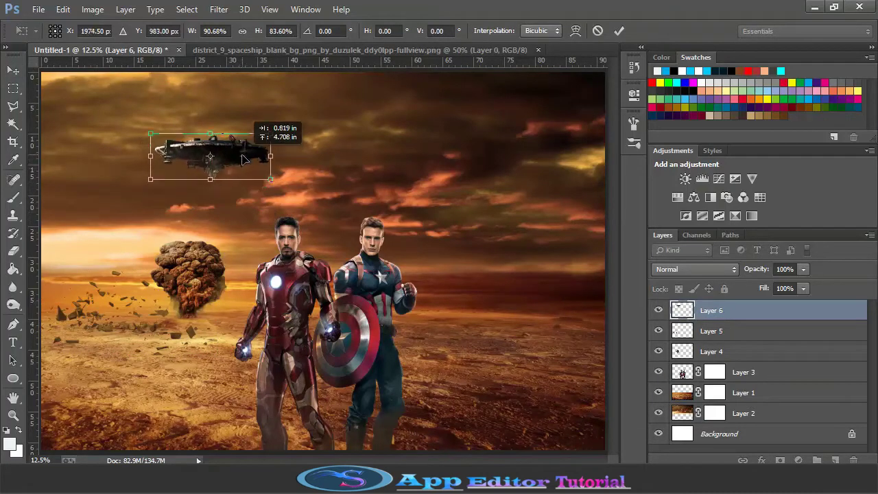
pyautogui.click(619, 31)
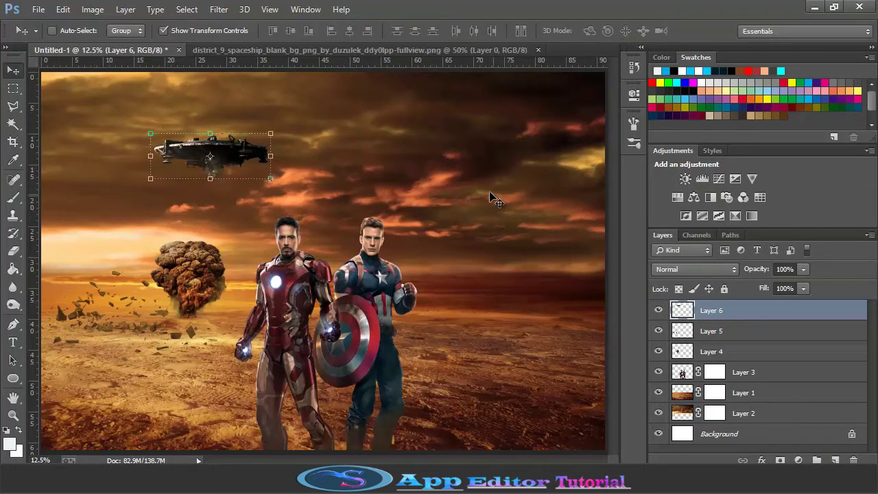
pyautogui.click(537, 50)
# Open planet-blue-fire.jpg, Undswftitled-1.png and 97f6062337cb9cfab3e9fd14a1524ba7.png together from the ps1 folder.
pyautogui.click(38, 9)
pyautogui.click(53, 39)
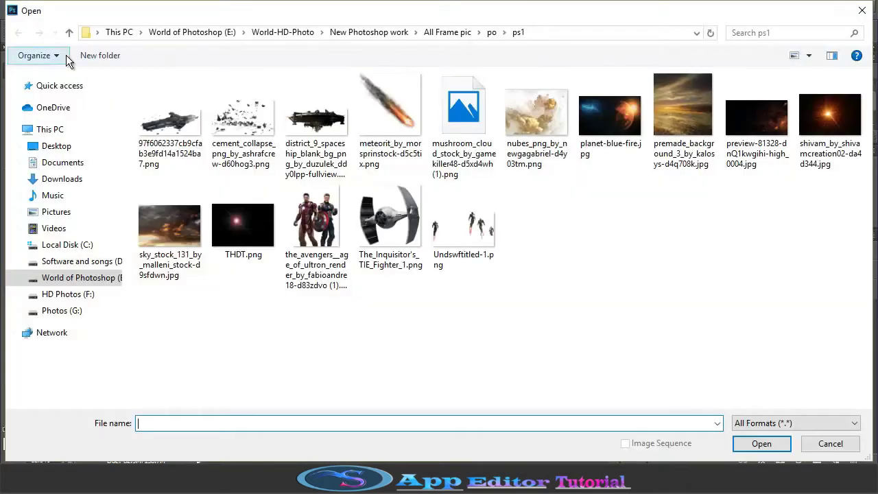
pyautogui.click(593, 122)
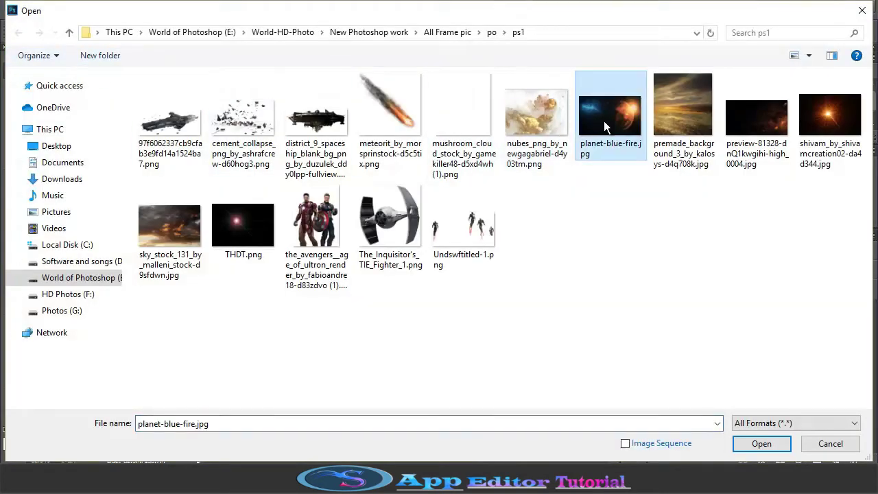
pyautogui.keyDown('ctrl'); pyautogui.click(456, 224); pyautogui.keyUp('ctrl')
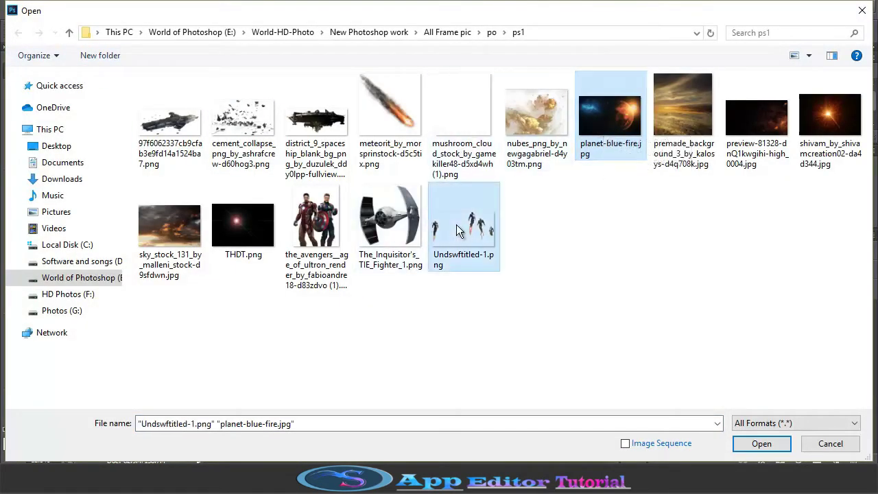
pyautogui.keyDown('ctrl'); pyautogui.click(191, 125); pyautogui.keyUp('ctrl')
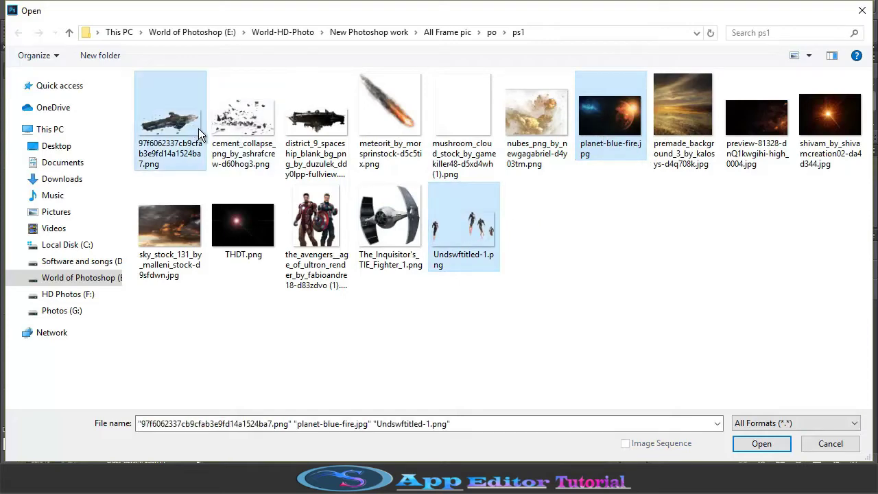
pyautogui.click(761, 444)
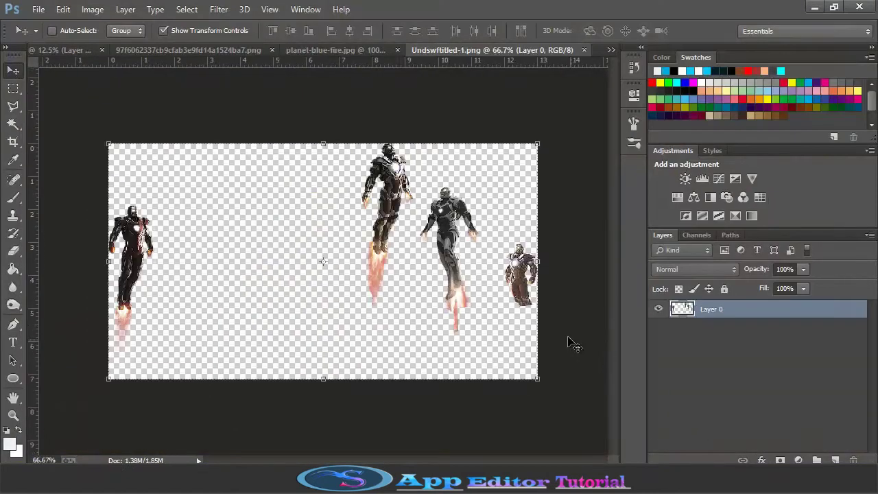
# Bring the planet-blue-fire image into Untitled-1 and enlarge it to span the full canvas width over the sky.
pyautogui.click(250, 53)
pyautogui.click(411, 51)
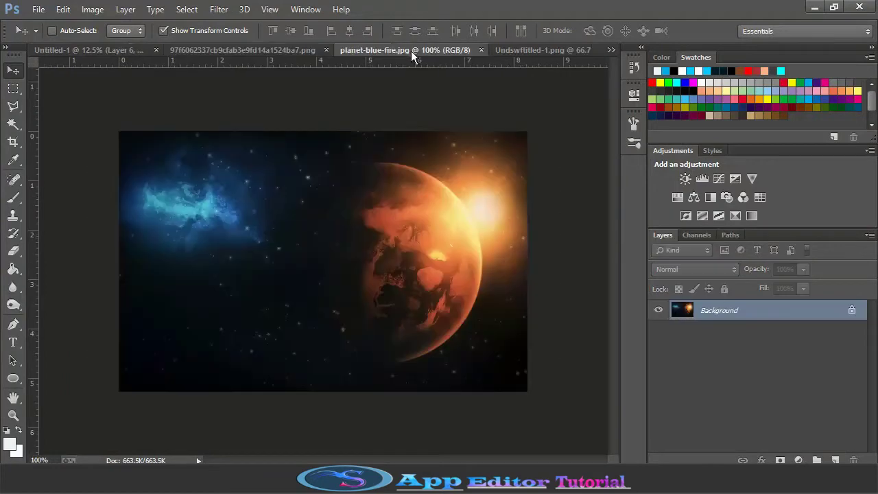
pyautogui.moveTo(229, 175); pyautogui.dragTo(67, 81)
pyautogui.hotkey('ctrl', 't')
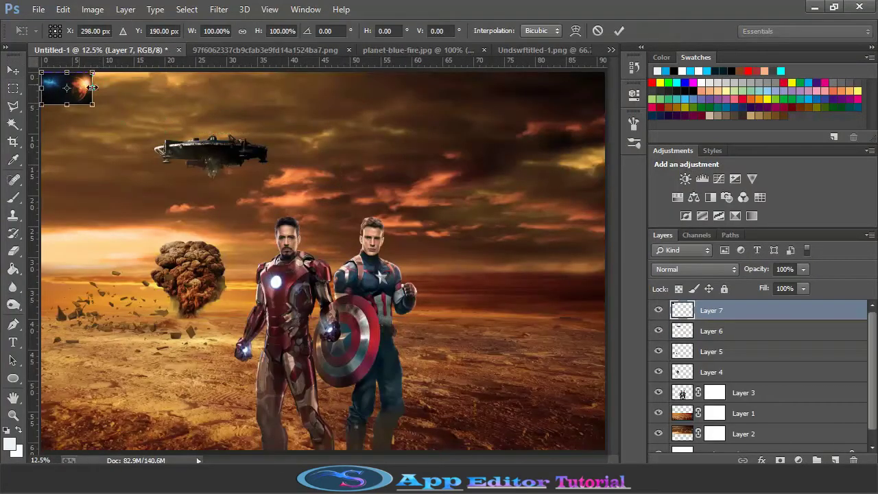
pyautogui.moveTo(99, 110); pyautogui.dragTo(643, 292)
pyautogui.press('Return')
# Set the blend mode of the planet image on Layer 7 to Linear Dodge (Add).
pyautogui.click(697, 271)
pyautogui.click(698, 272)
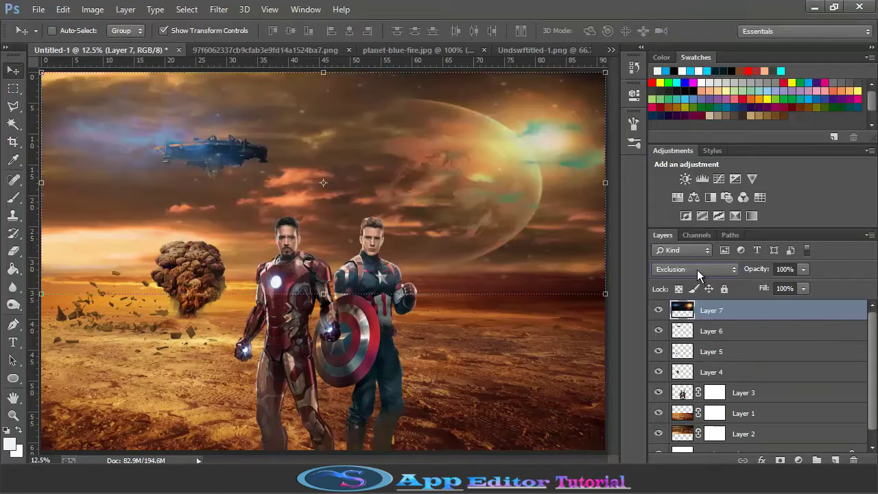
pyautogui.scroll(12, 697, 268)
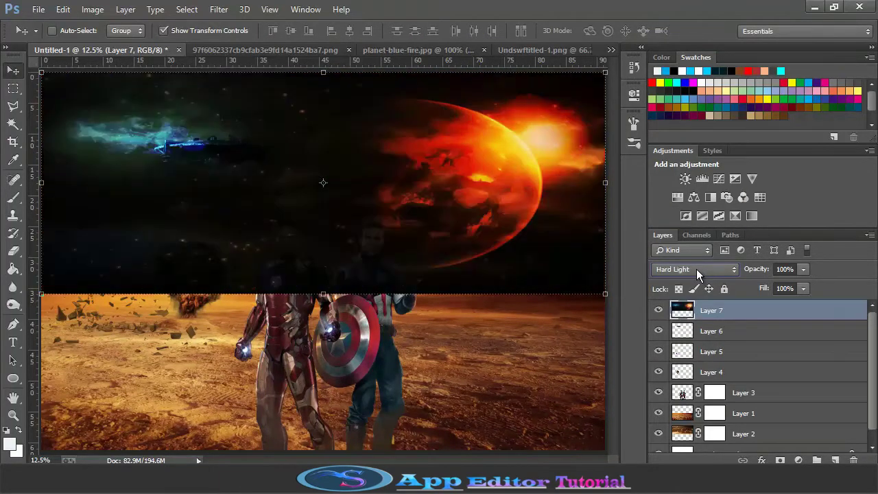
pyautogui.scroll(-1, 695, 269)
pyautogui.scroll(3, 695, 268)
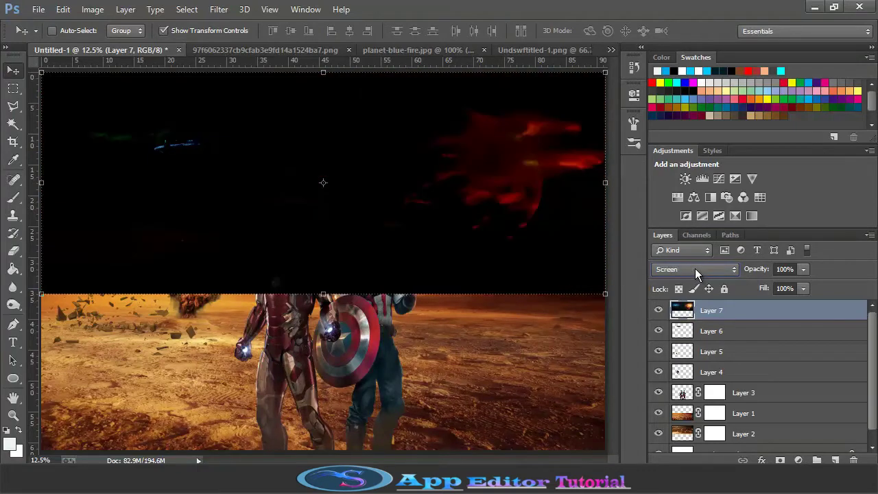
pyautogui.scroll(-4, 695, 268)
# Stretch Layer 7 to 103.71% height and move it beneath Layer 1 in the layer order.
pyautogui.moveTo(605, 294); pyautogui.dragTo(606, 301)
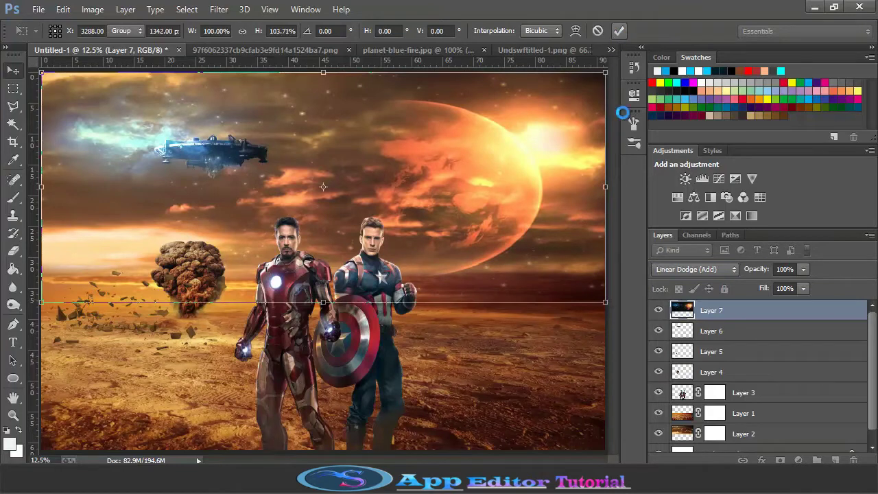
pyautogui.press('Return')
pyautogui.moveTo(718, 310); pyautogui.dragTo(802, 432)
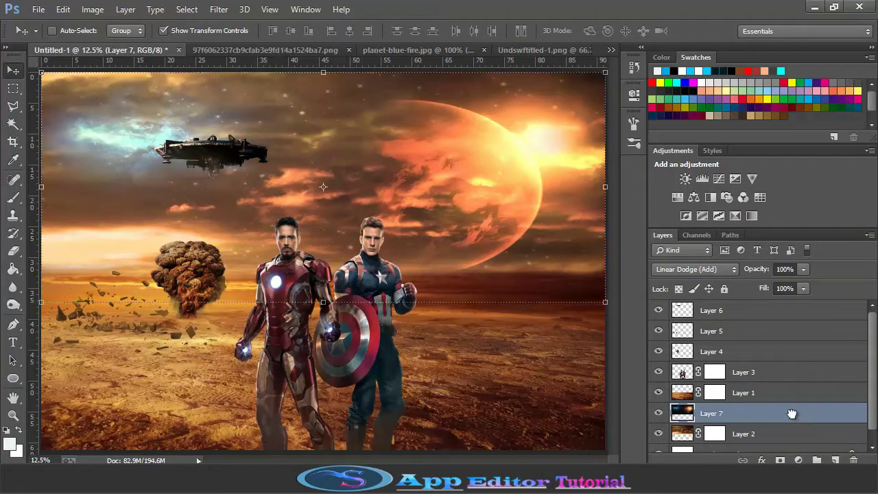
# Erase the lower edge of the planet image on Layer 7 below the horizon with a soft 437 px eraser.
pyautogui.press('e')
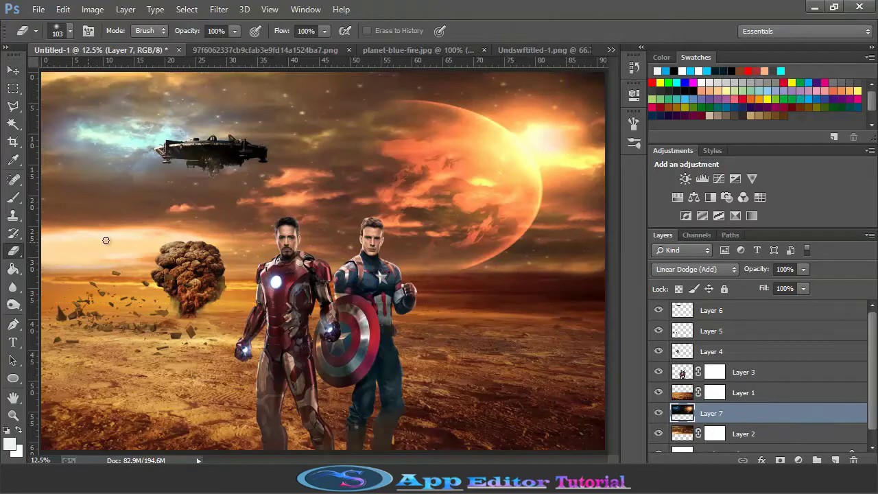
pyautogui.click(70, 33)
pyautogui.moveTo(131, 74); pyautogui.dragTo(134, 74)
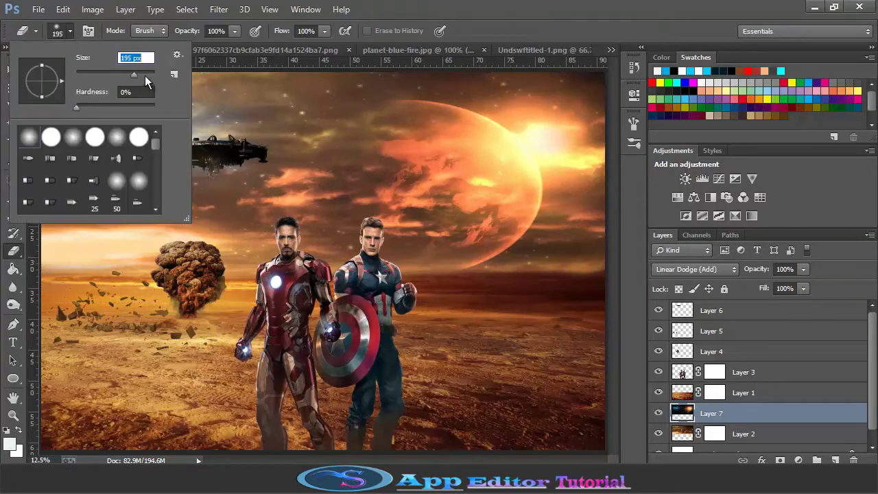
pyautogui.press('Return')
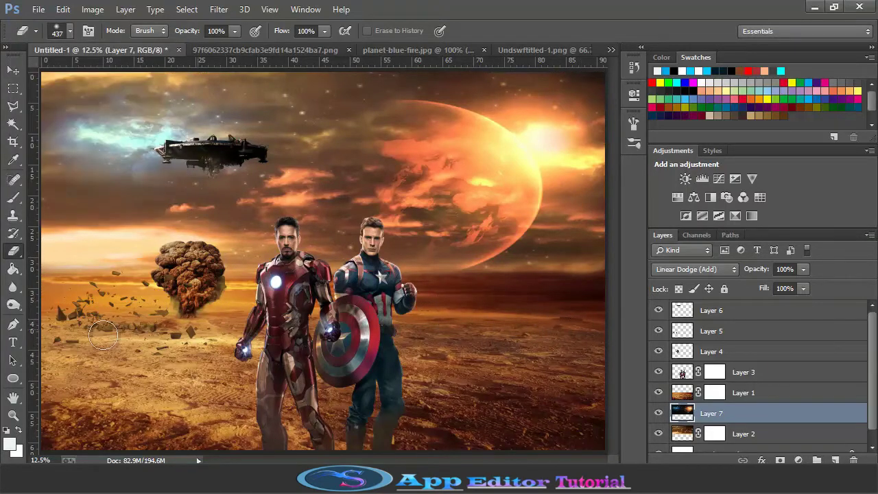
pyautogui.press('v')
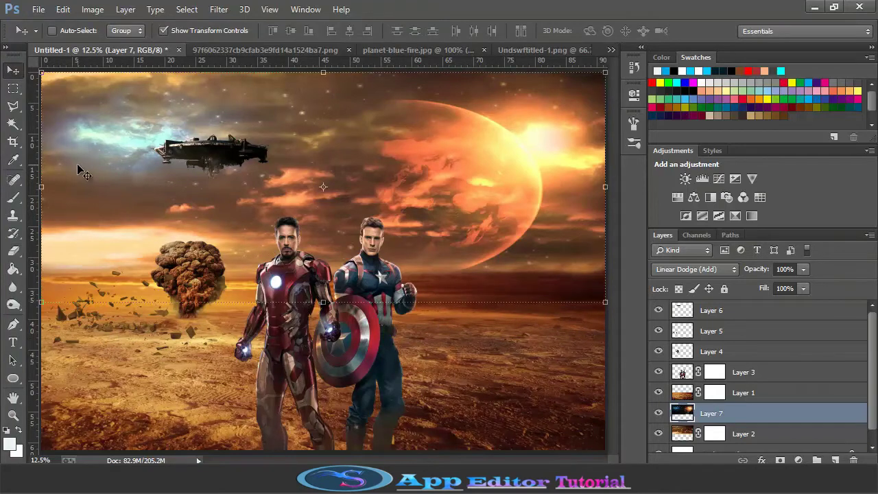
pyautogui.click(13, 251)
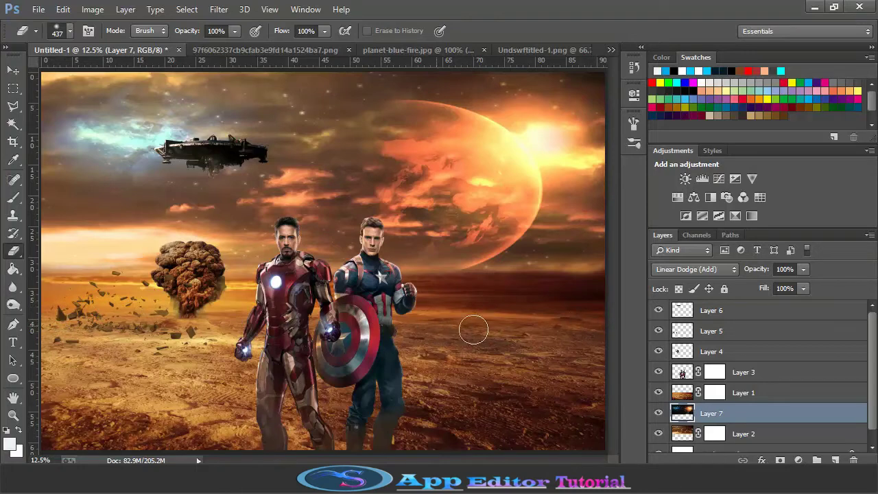
pyautogui.moveTo(473, 329)
pyautogui.mouseDown()
pyautogui.moveTo(602, 320)
pyautogui.moveTo(165, 330)
pyautogui.moveTo(402, 372)
pyautogui.moveTo(250, 348)
pyautogui.mouseUp()
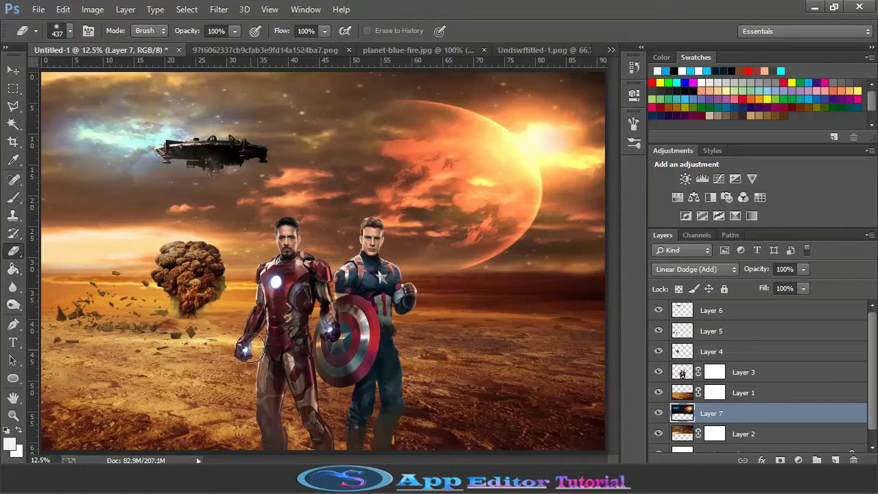
# Darken the planet with the Burn tool at 507 px, Midtones and 100% exposure, and set Layer 7's fill to 79%.
pyautogui.click(14, 306)
pyautogui.click(69, 31)
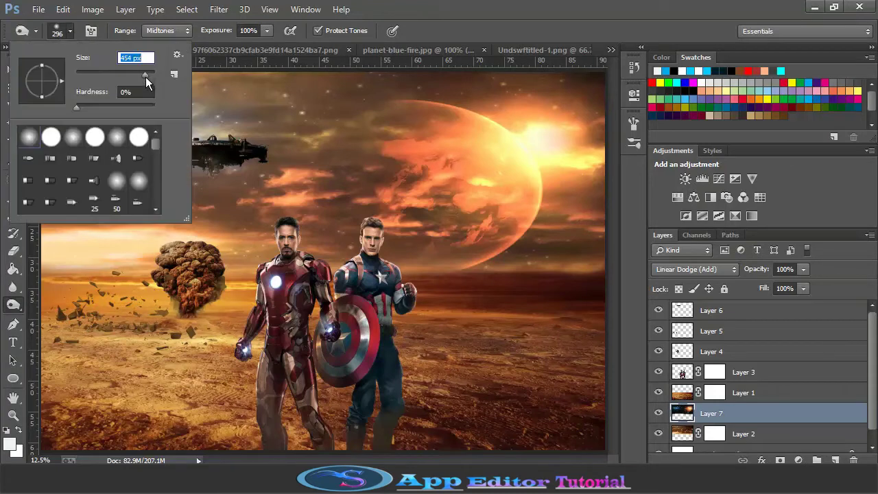
pyautogui.press('Return')
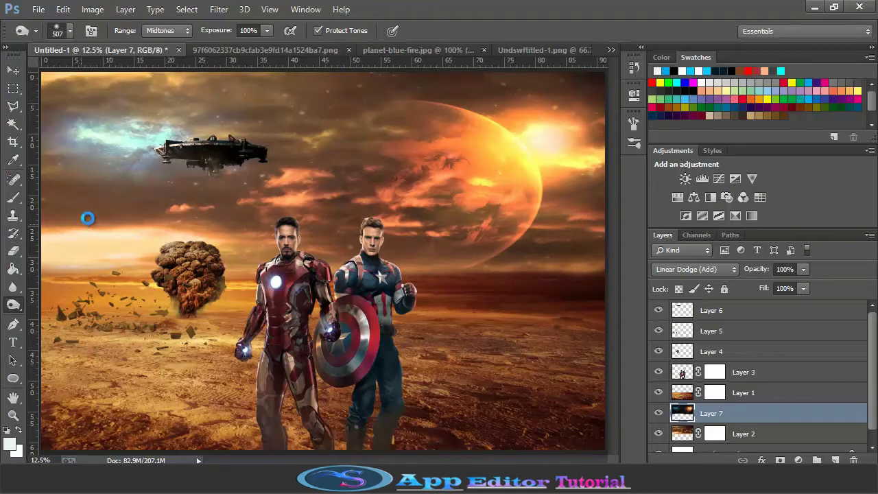
pyautogui.hotkey('ctrl', 'z')
pyautogui.click(804, 288)
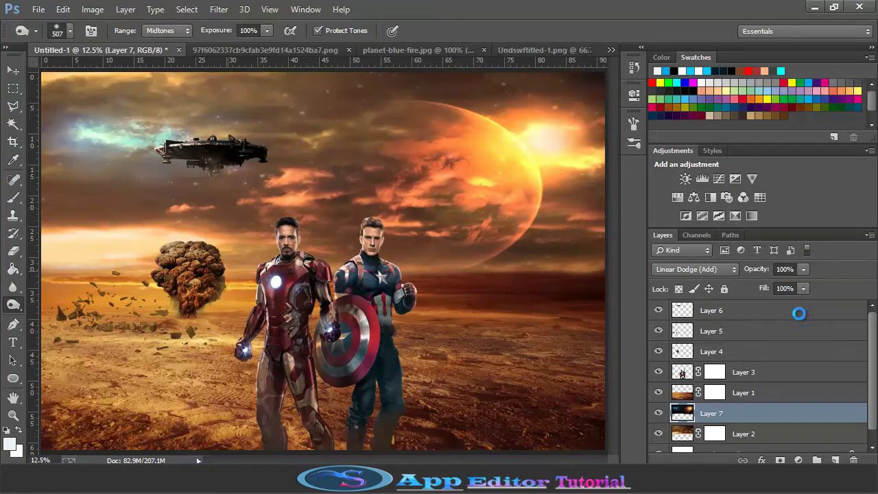
pyautogui.moveTo(800, 303); pyautogui.dragTo(789, 303)
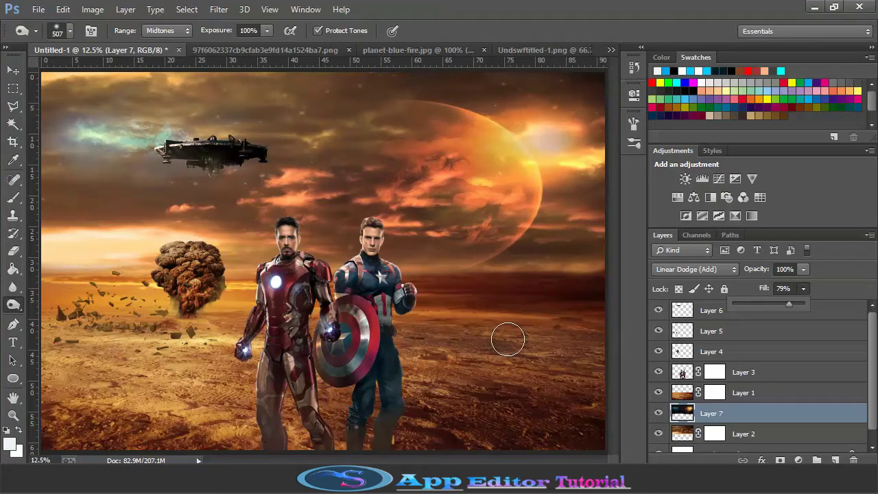
# Soften the flying debris on Layer 5 with the Blur tool at 279 px and 100% strength.
pyautogui.click(664, 332)
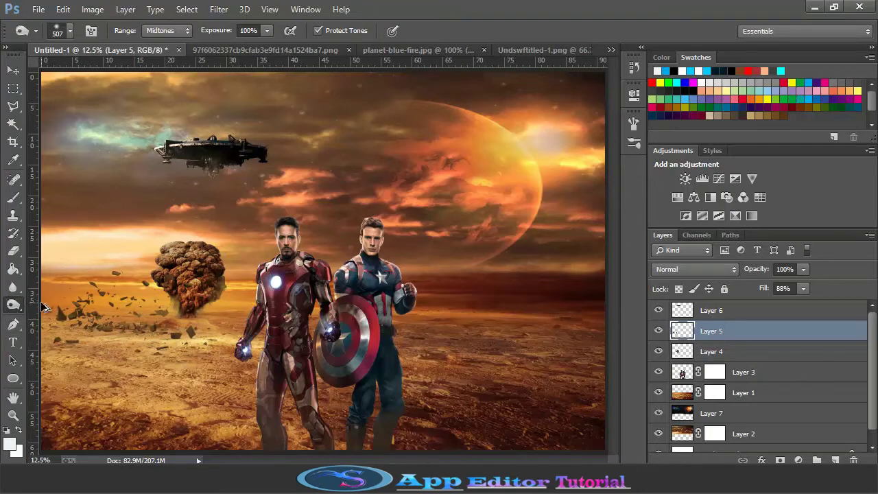
pyautogui.click(12, 286)
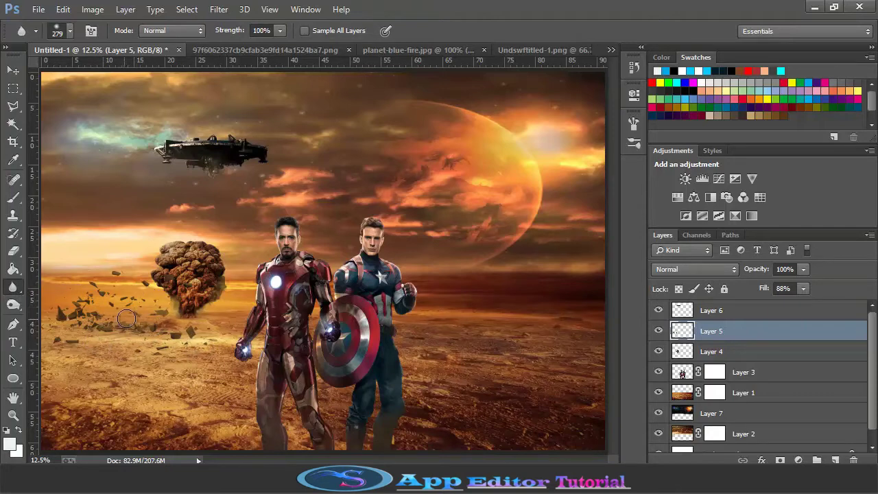
# Bring the long battleship from the 97f6062337cb… document into Untitled-1 beside Captain America and move its layer beneath Layer 1.
pyautogui.click(304, 49)
pyautogui.click(11, 71)
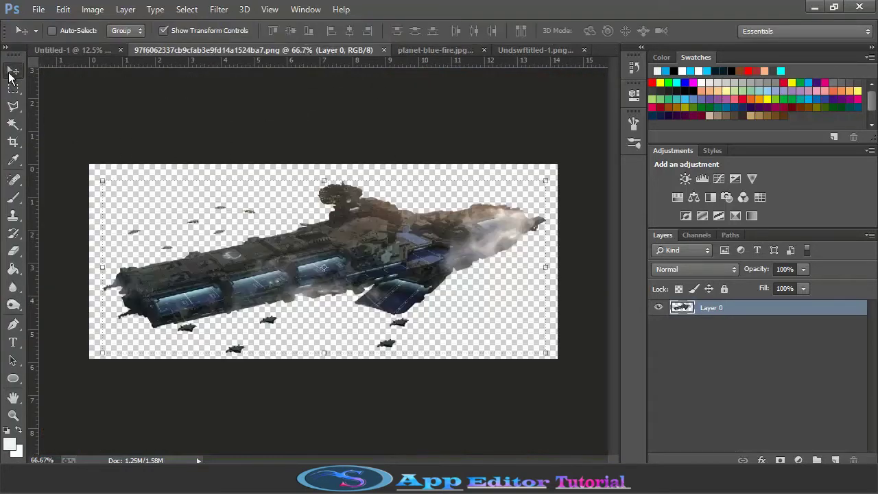
pyautogui.moveTo(373, 232); pyautogui.dragTo(501, 285)
pyautogui.scroll(-1, 797, 356)
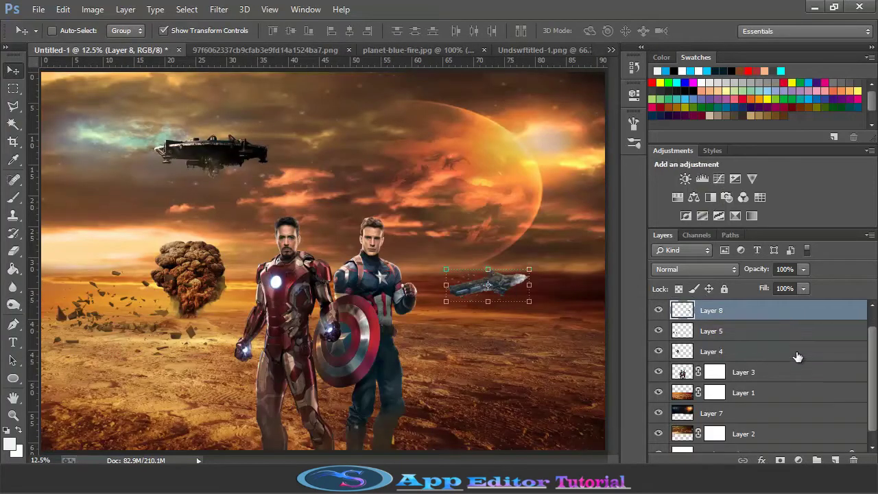
pyautogui.moveTo(803, 312); pyautogui.dragTo(781, 398)
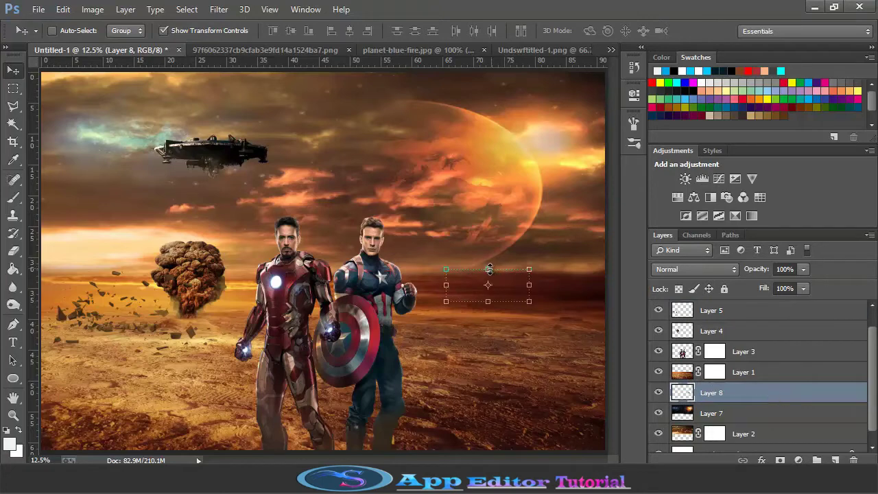
# Enlarge and rotate the battleship on Layer 8 so it hovers above the horizon in front of the planet's lower edge.
pyautogui.moveTo(489, 269); pyautogui.dragTo(488, 247)
pyautogui.moveTo(529, 273); pyautogui.dragTo(594, 274)
pyautogui.moveTo(438, 243); pyautogui.dragTo(443, 230)
pyautogui.moveTo(525, 245); pyautogui.dragTo(526, 231)
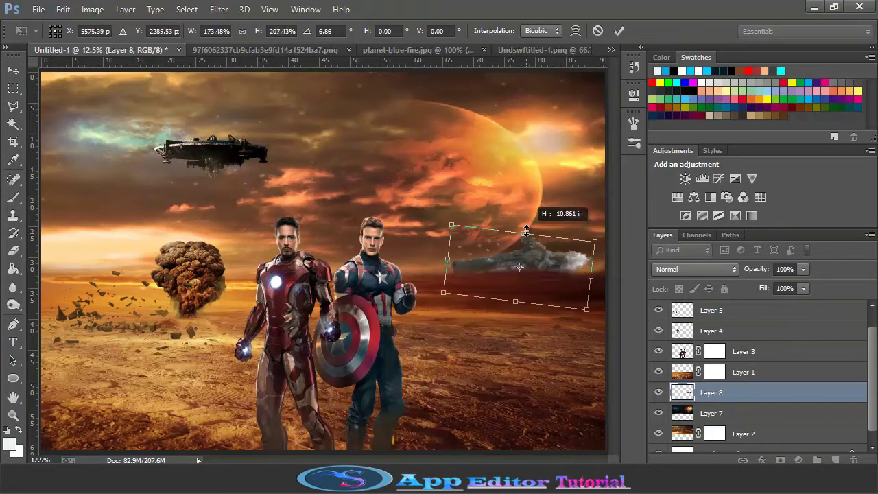
pyautogui.moveTo(591, 275); pyautogui.dragTo(596, 280)
pyautogui.moveTo(447, 259); pyautogui.dragTo(433, 253)
pyautogui.moveTo(554, 200); pyautogui.dragTo(570, 255)
pyautogui.click(618, 31)
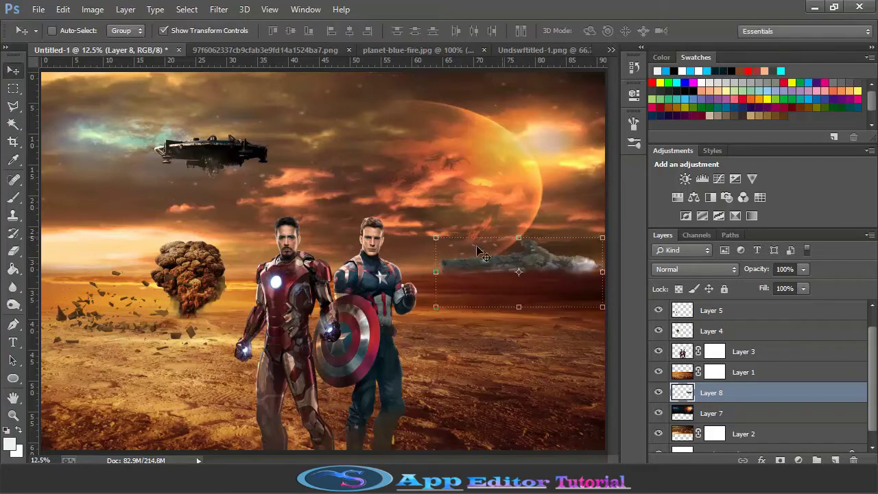
# Widen the battleship to 106.43% so it reaches the canvas's right edge.
pyautogui.hotkey('ctrl', 't')
pyautogui.moveTo(603, 271); pyautogui.dragTo(608, 272)
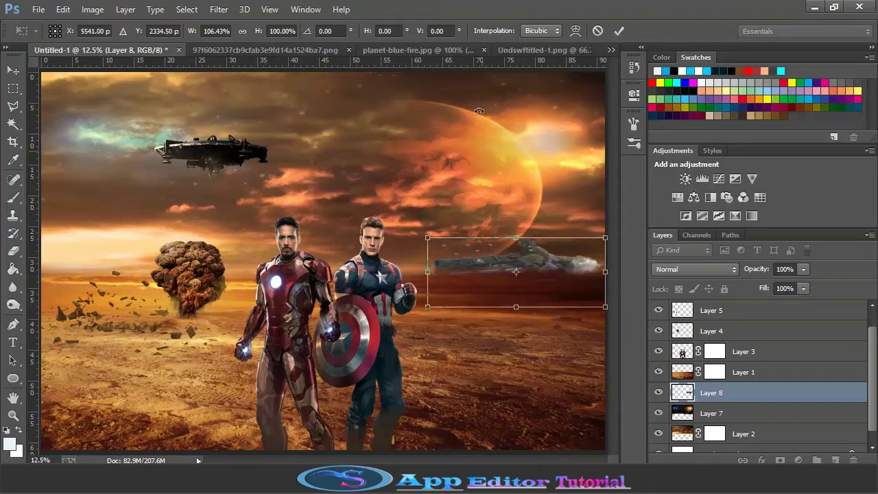
pyautogui.click(618, 30)
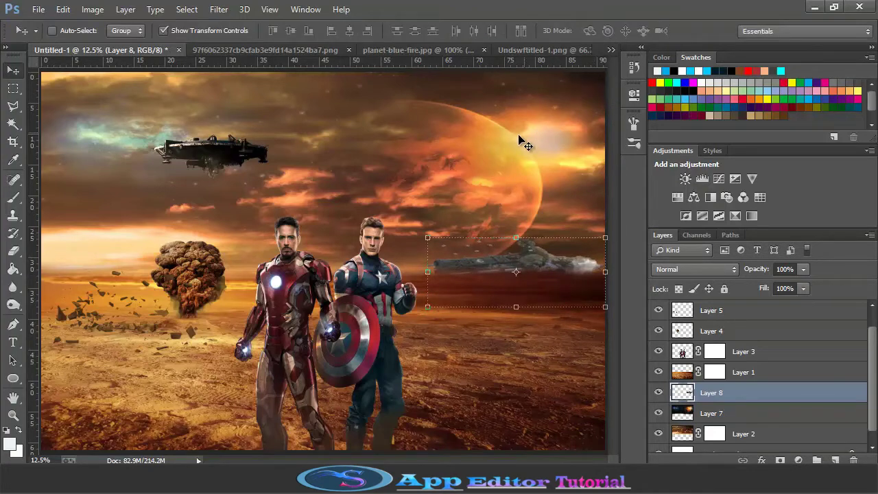
# Close the 97f6062337cb… battleship and planet-blue-fire.jpg source documents.
pyautogui.click(336, 52)
pyautogui.click(381, 52)
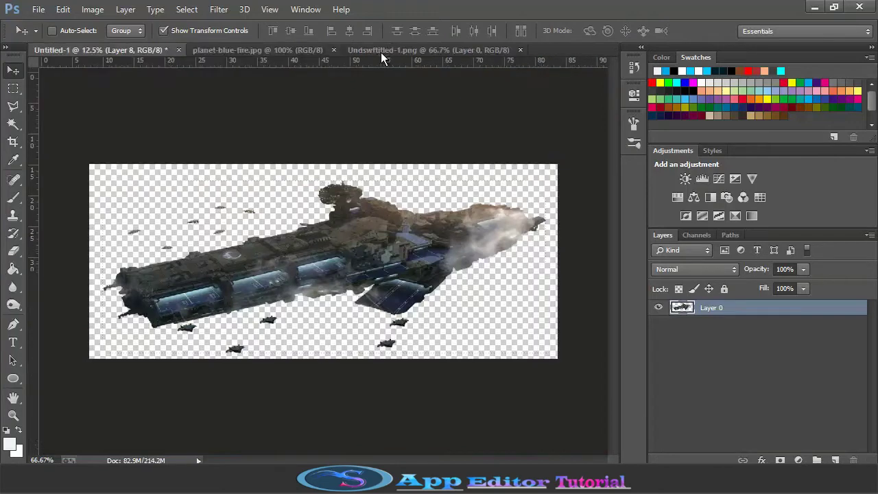
pyautogui.click(324, 52)
pyautogui.click(333, 50)
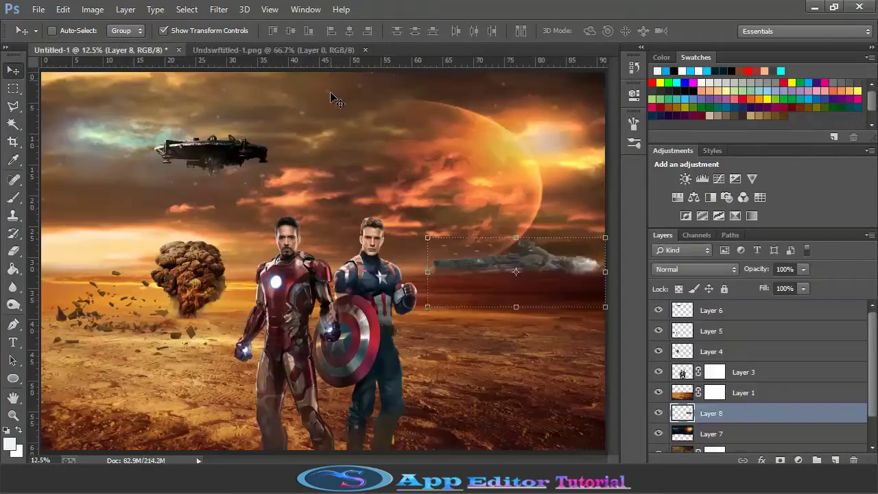
# Bring the flying Iron Man suits from Undswftitled-1.png into Untitled-1 and enlarge them until they span nearly the whole sky.
pyautogui.click(327, 52)
pyautogui.moveTo(323, 261); pyautogui.dragTo(296, 165)
pyautogui.hotkey('ctrl', 't')
pyautogui.moveTo(318, 193); pyautogui.dragTo(472, 253)
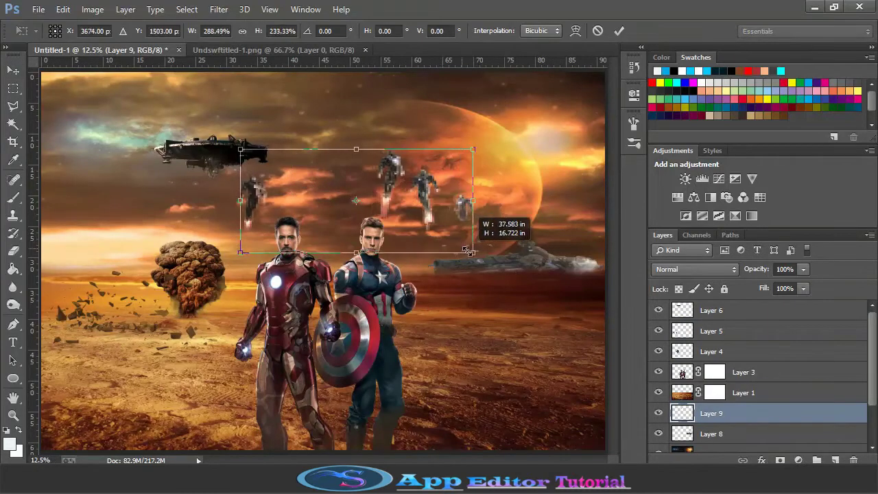
pyautogui.moveTo(240, 198); pyautogui.dragTo(71, 198)
pyautogui.moveTo(271, 149); pyautogui.dragTo(272, 91)
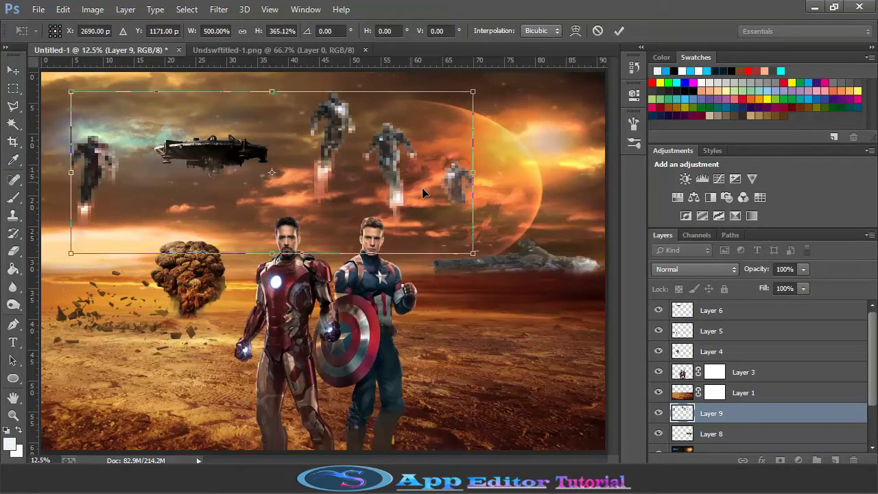
pyautogui.moveTo(473, 180); pyautogui.dragTo(573, 143)
pyautogui.click(619, 30)
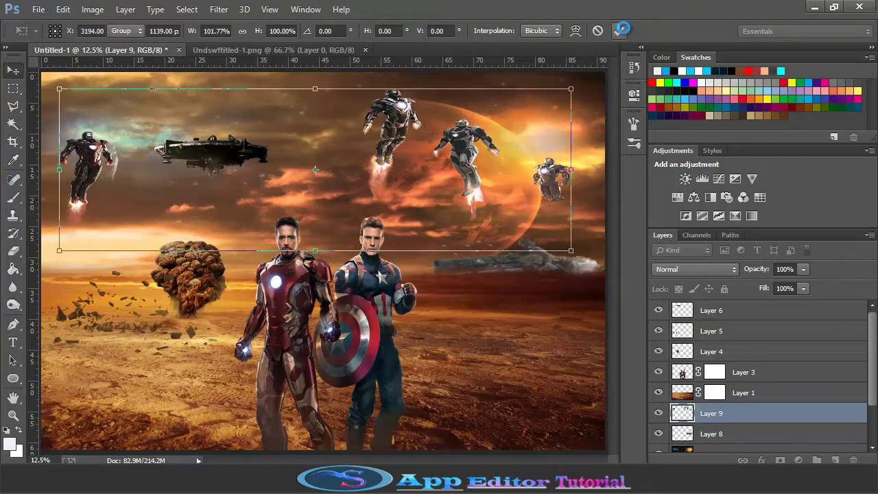
pyautogui.click(619, 30)
# Select the outlines of the suits on Layer 9 and tighten the selection with a Refine Edge Shift Edge of -100%.
pyautogui.keyDown('ctrl'); pyautogui.click(683, 410); pyautogui.keyUp('ctrl')
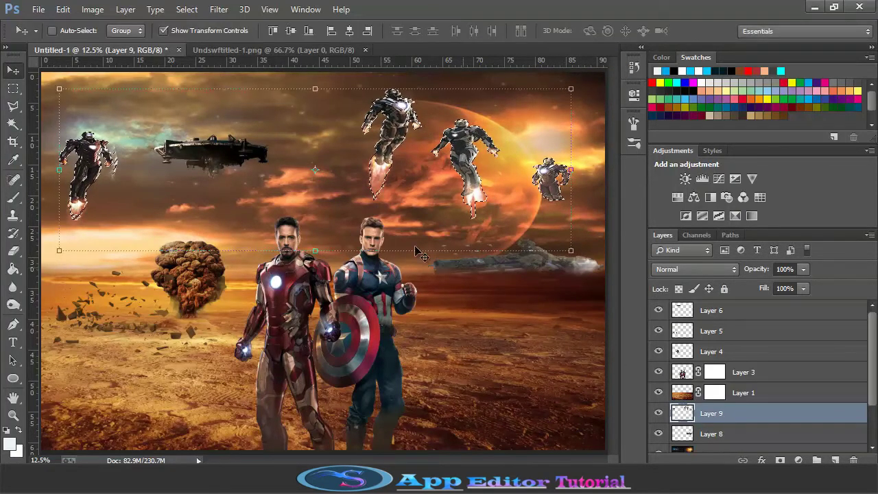
pyautogui.click(12, 123)
pyautogui.rightClick(13, 123)
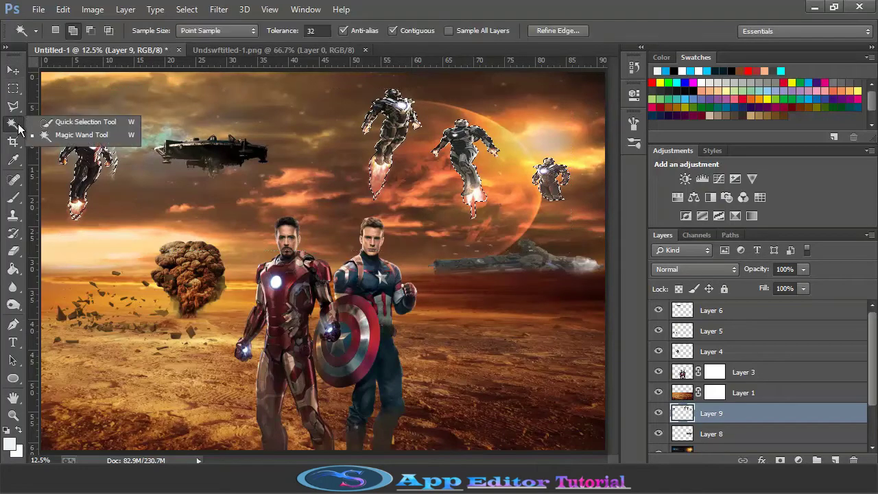
pyautogui.click(51, 124)
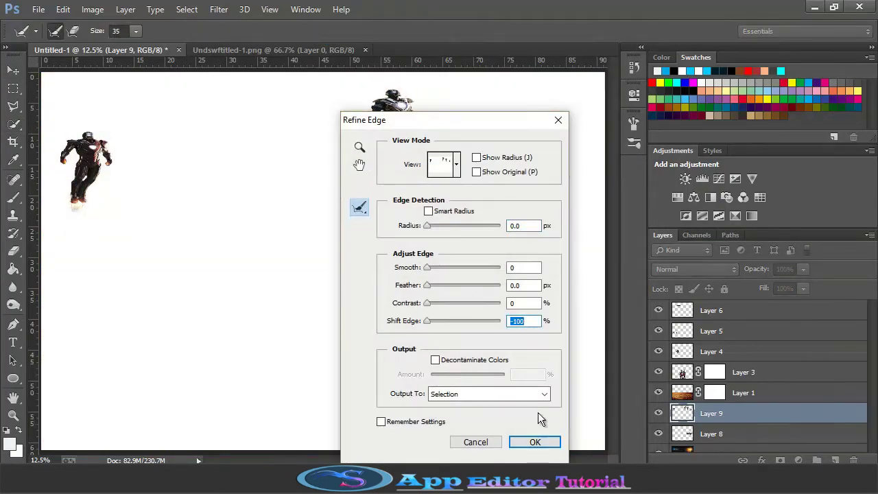
pyautogui.click(535, 443)
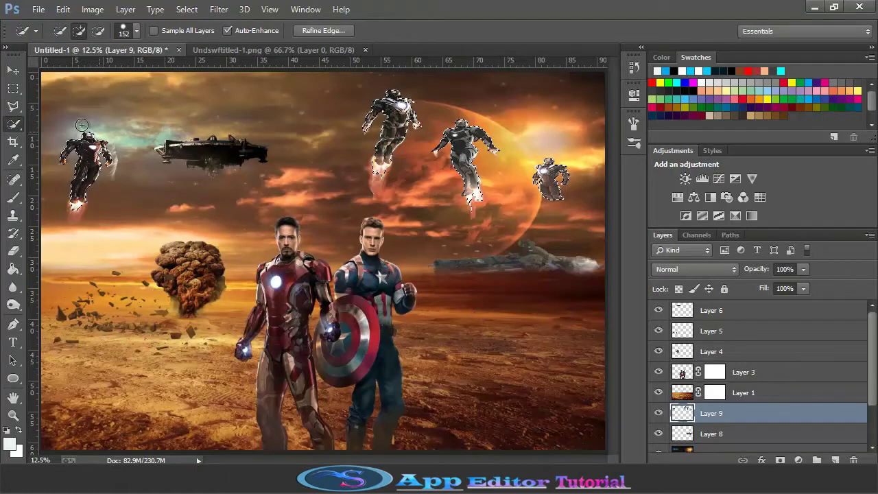
pyautogui.press('l')
pyautogui.hotkey('ctrl', 'd')
# Erase the leftover white streak beside the leftmost flying suit on Layer 9 using a soft 195 px Eraser.
pyautogui.press('e')
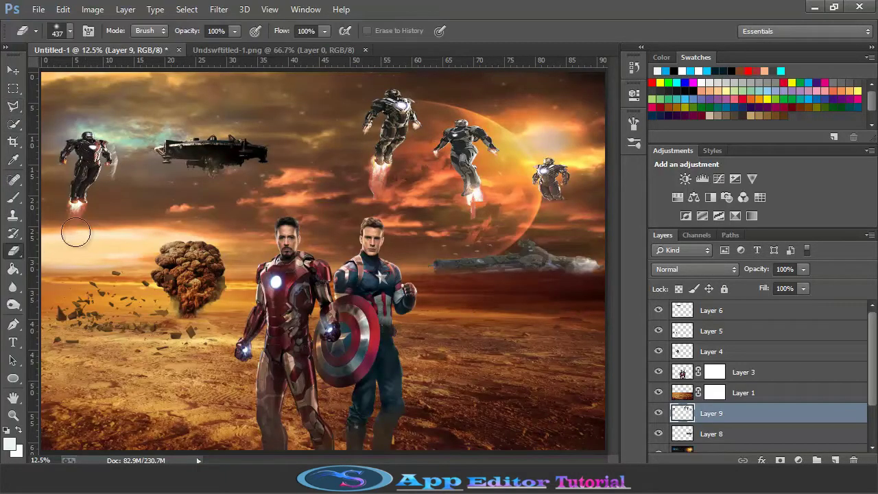
pyautogui.click(69, 30)
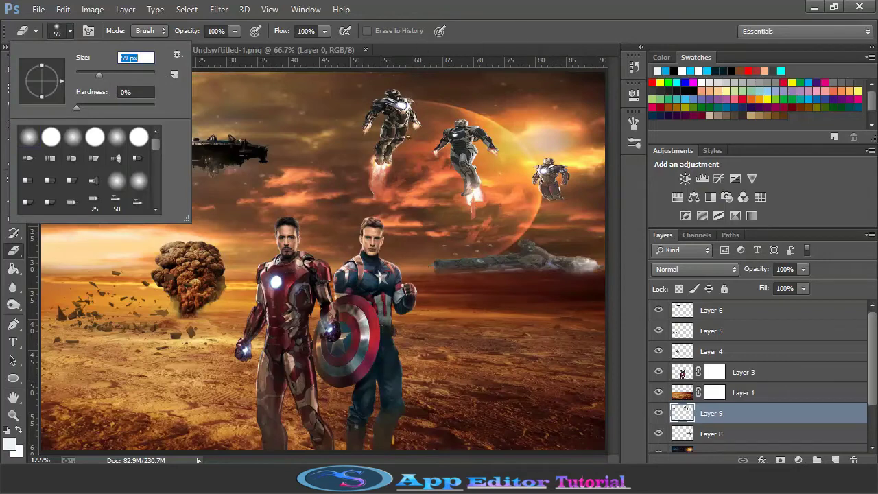
pyautogui.press('Return')
pyautogui.hotkey('ctrl', '+')
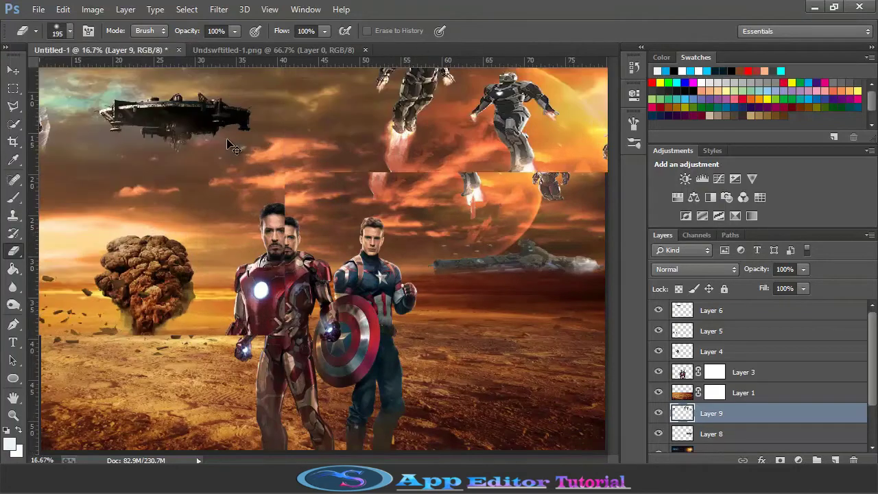
pyautogui.hscroll(-3, 411, 451)
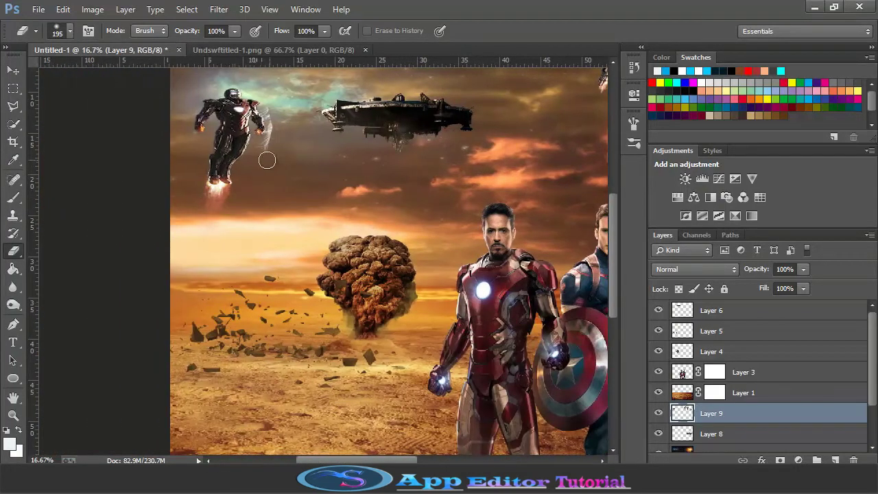
pyautogui.moveTo(263, 148); pyautogui.dragTo(274, 113)
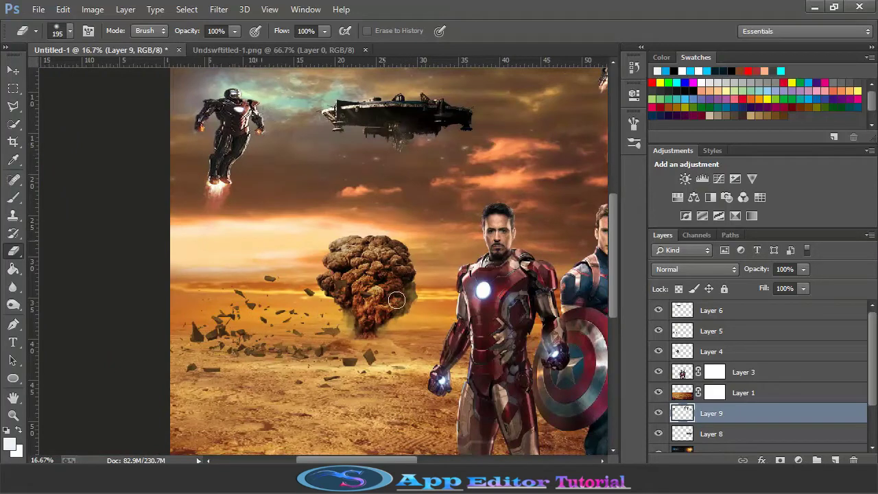
# Smudge the thruster flames of the flying suits on Layer 9 with a 107 px brush at 50% strength.
pyautogui.hscroll(6, 515, 339)
pyautogui.scroll(3, 516, 339)
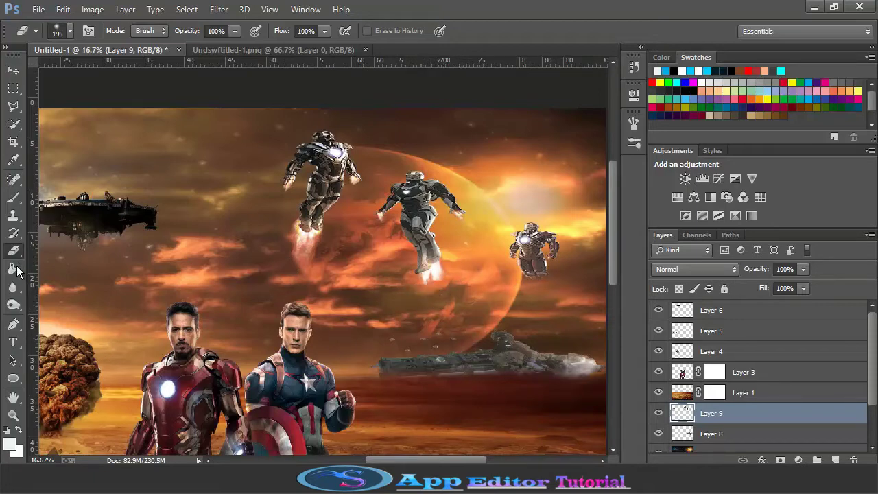
pyautogui.moveTo(13, 287); pyautogui.dragTo(48, 312)
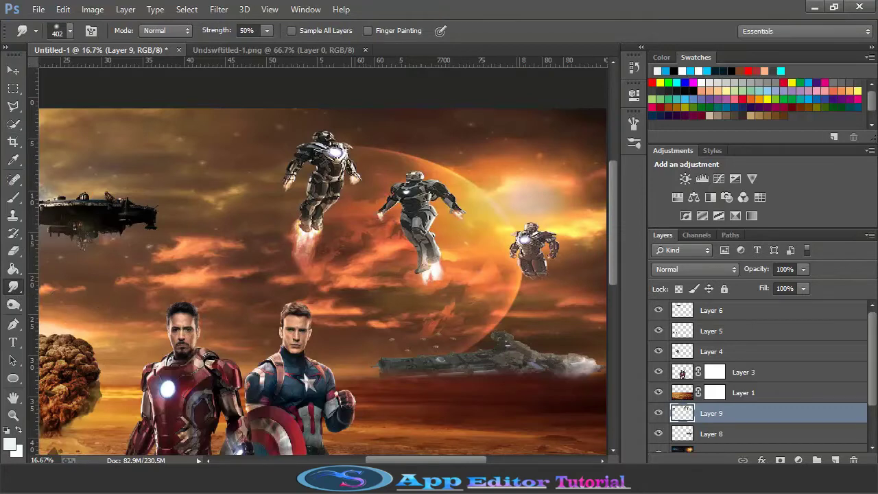
pyautogui.click(68, 31)
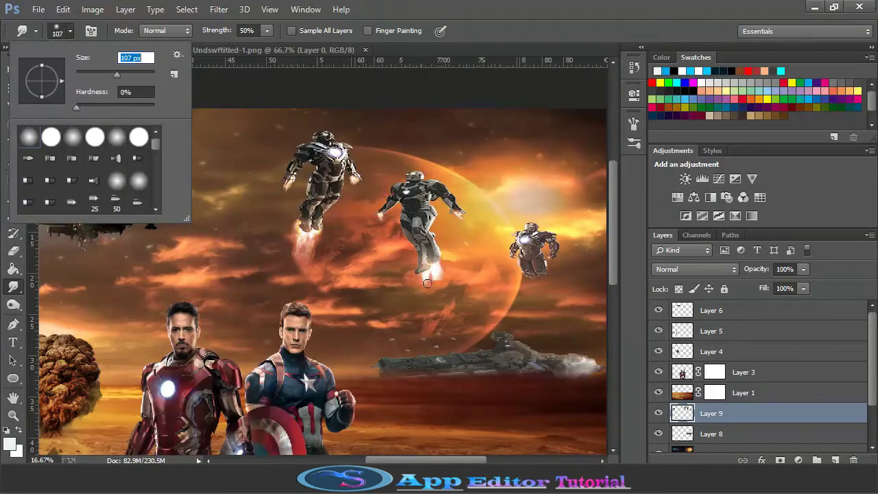
pyautogui.press('Return')
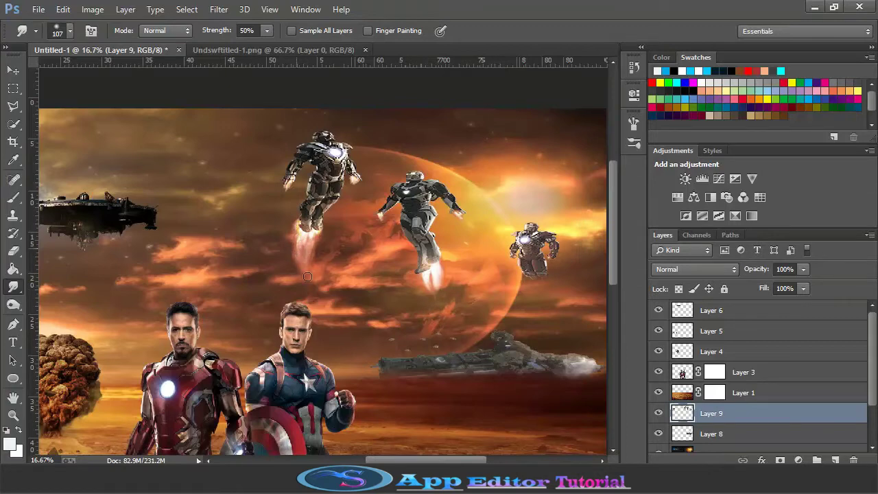
pyautogui.hscroll(-10, 454, 449)
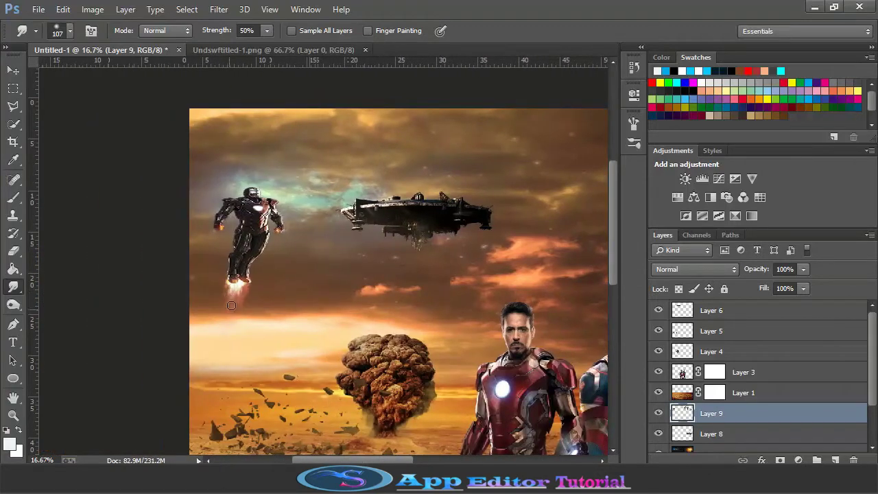
pyautogui.hotkey('ctrl', '-')
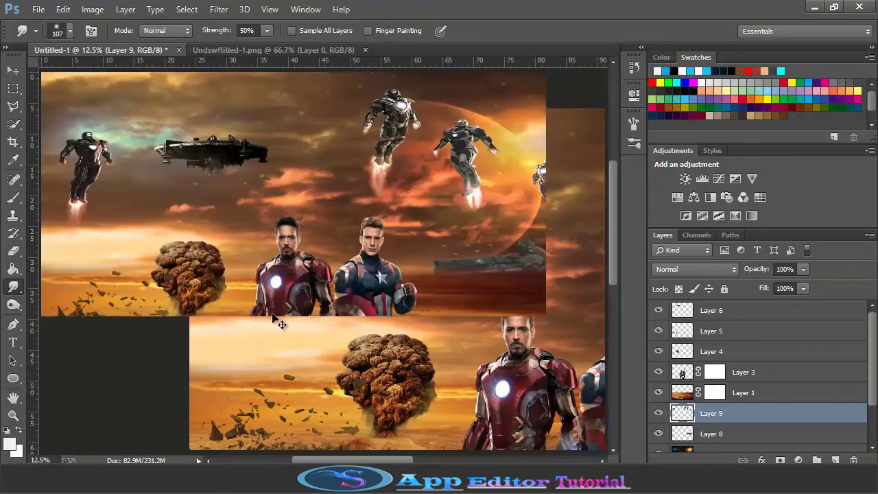
# Outline the highest suit's thruster flame with the Polygonal Lasso and copy and paste it onto a new layer.
pyautogui.press('l')
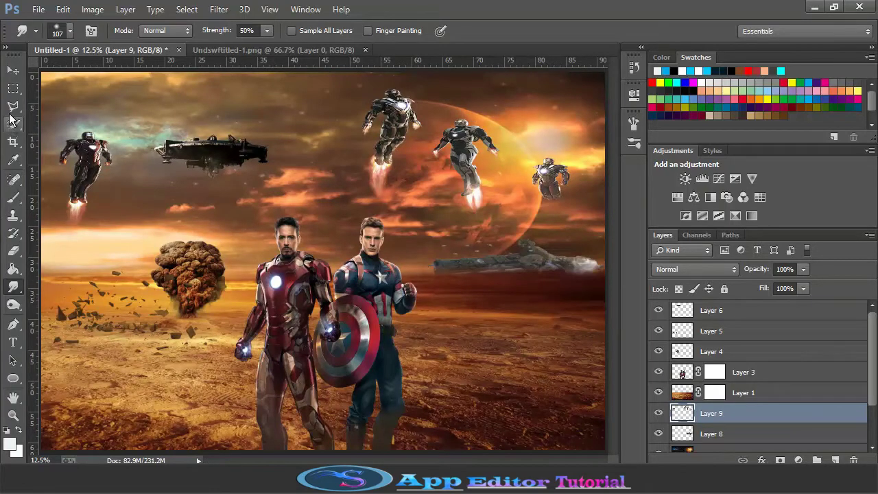
pyautogui.click(388, 197)
pyautogui.click(378, 203)
pyautogui.click(371, 198)
pyautogui.click(372, 170)
pyautogui.click(383, 175)
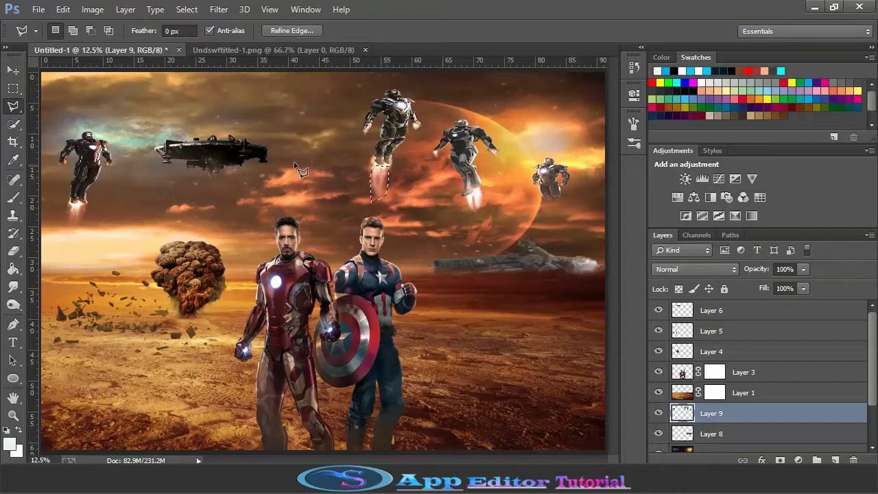
pyautogui.click(62, 8)
pyautogui.click(103, 96)
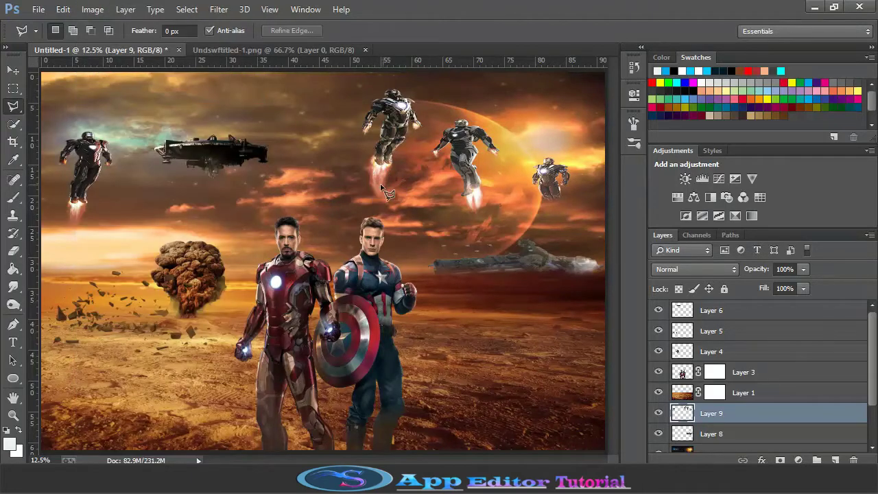
pyautogui.click(63, 9)
pyautogui.click(116, 123)
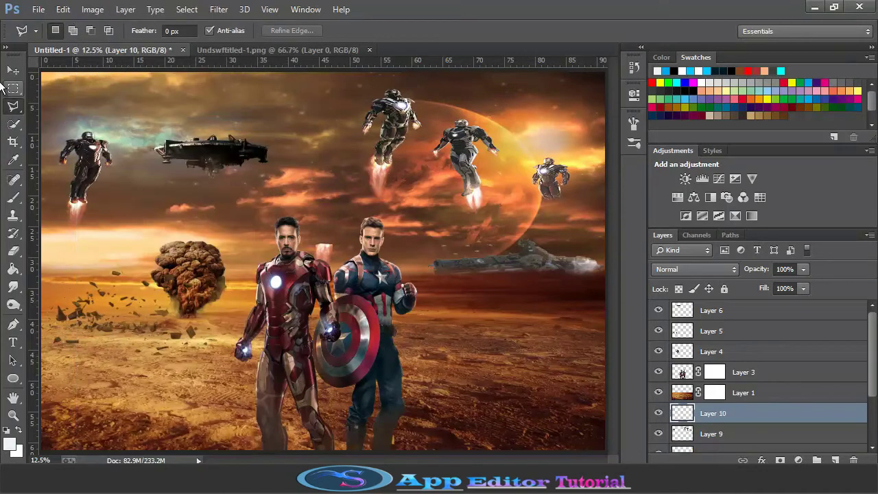
# Move the copied flame beneath the rightmost suit's feet, widen it and rotate it about -10° to match the suit.
pyautogui.click(13, 70)
pyautogui.moveTo(336, 248); pyautogui.dragTo(567, 221)
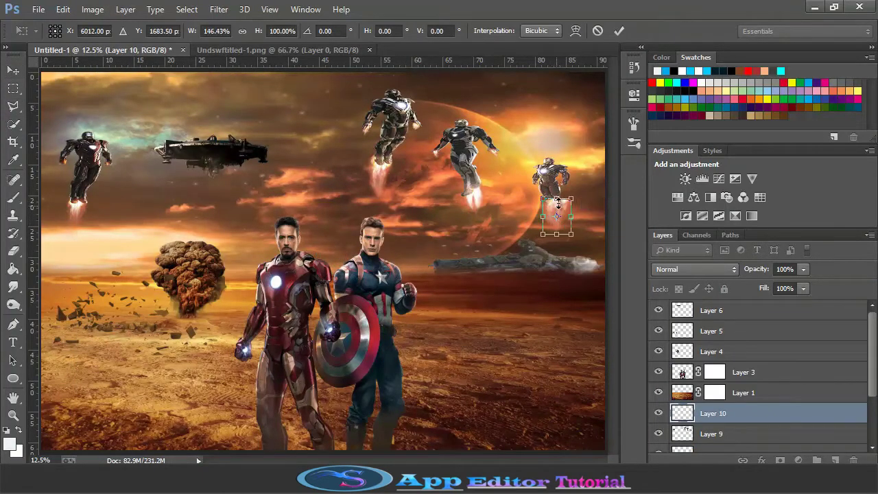
pyautogui.hotkey('ctrl', '+')
pyautogui.moveTo(449, 461); pyautogui.dragTo(491, 447)
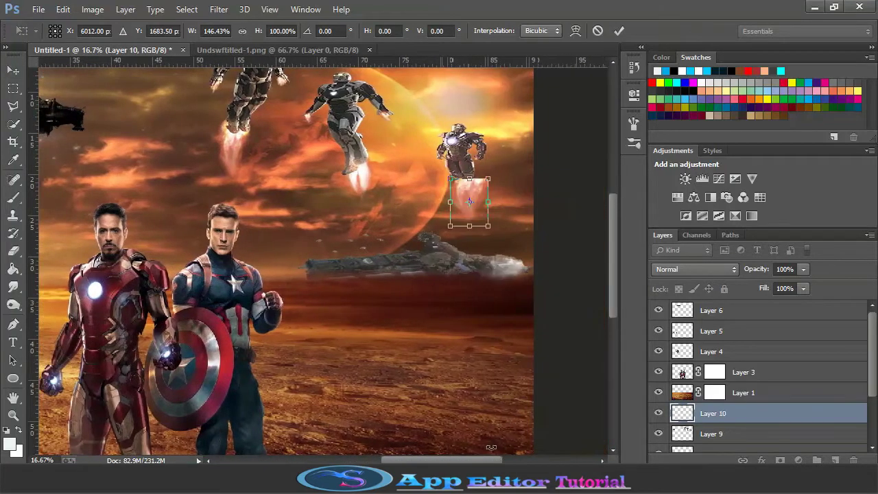
pyautogui.moveTo(496, 176); pyautogui.dragTo(469, 186)
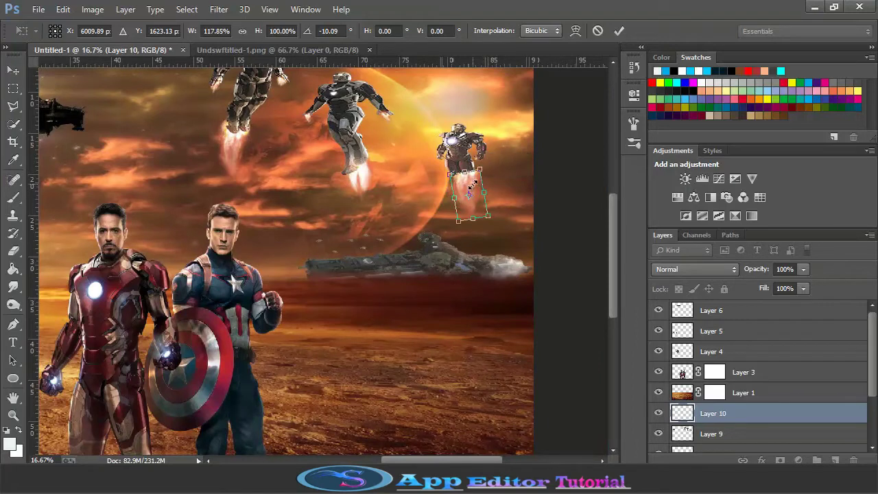
pyautogui.press('Return')
# Move Layer 10 below Layer 9 and reshape its flame into a narrower exhaust under the rightmost suit.
pyautogui.moveTo(715, 432); pyautogui.dragTo(713, 405)
pyautogui.click(710, 433)
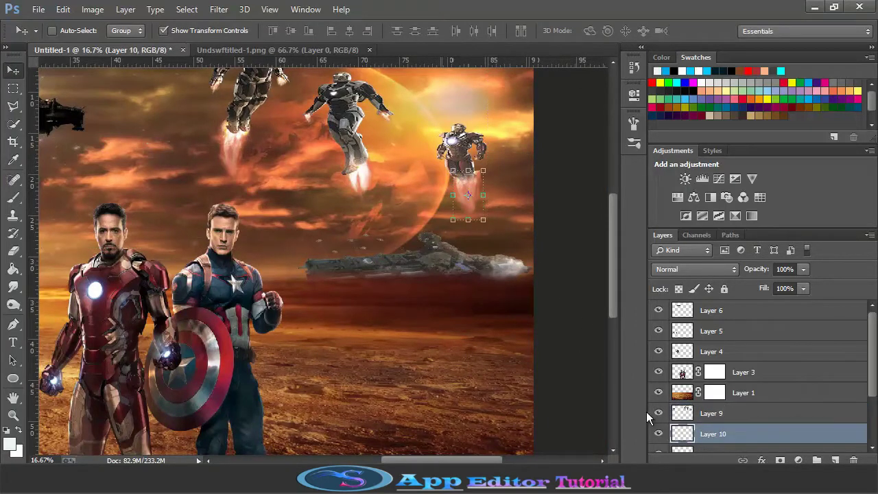
pyautogui.moveTo(471, 221); pyautogui.dragTo(471, 225)
pyautogui.moveTo(483, 170); pyautogui.dragTo(481, 167)
pyautogui.click(619, 30)
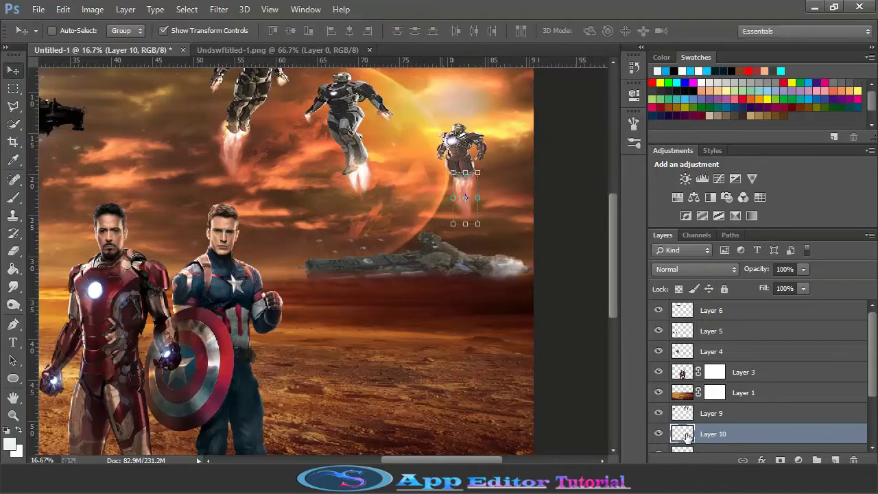
# Touch up Layer 9 around the rightmost suit's feet with the Eraser at 195 px.
pyautogui.hotkey('alt', ']')
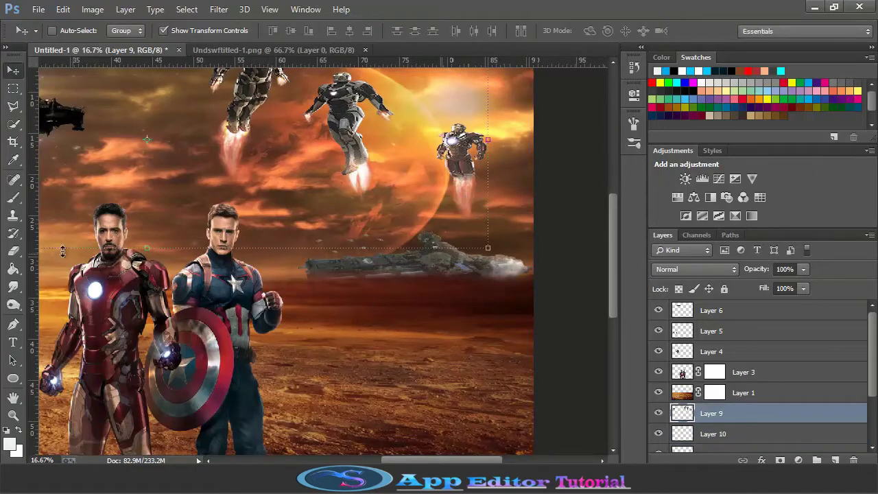
pyautogui.click(13, 251)
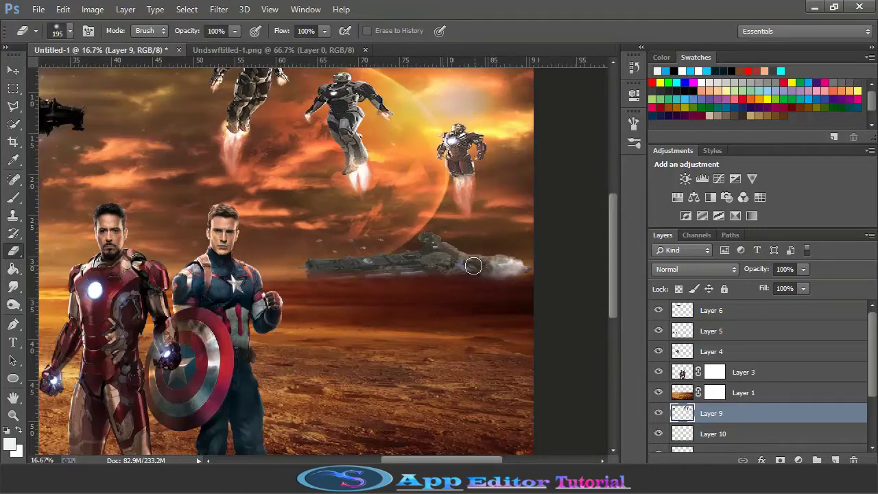
pyautogui.hotkey('ctrl', '-')
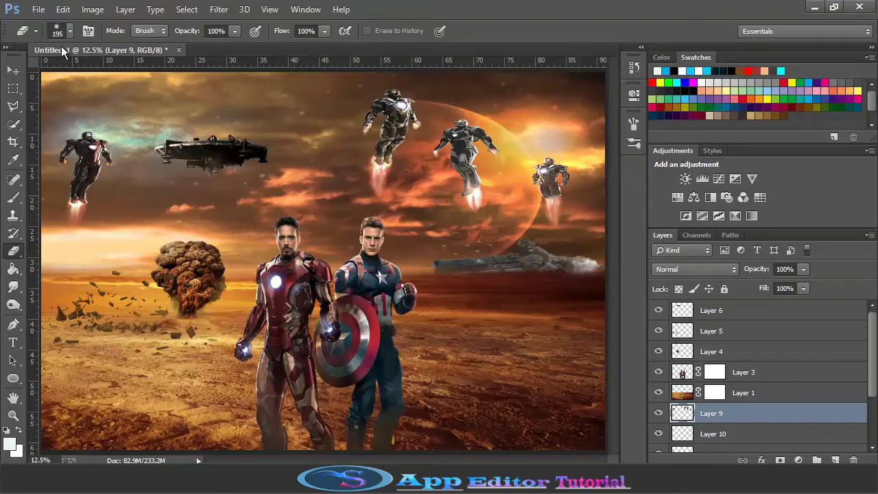
# Open The_Inquisitor's_TIE_Fighter_1.png from the ps1 folder and ready the Move tool on it.
pyautogui.click(38, 8)
pyautogui.click(54, 39)
pyautogui.click(422, 212)
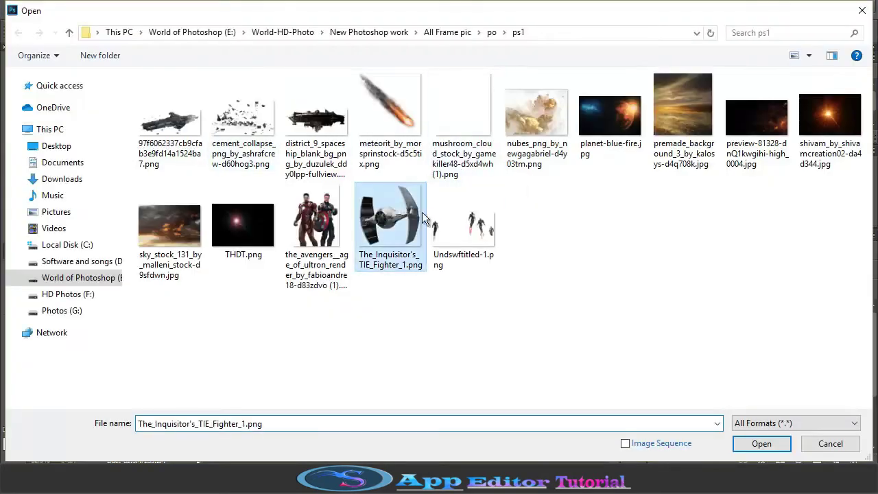
pyautogui.click(776, 442)
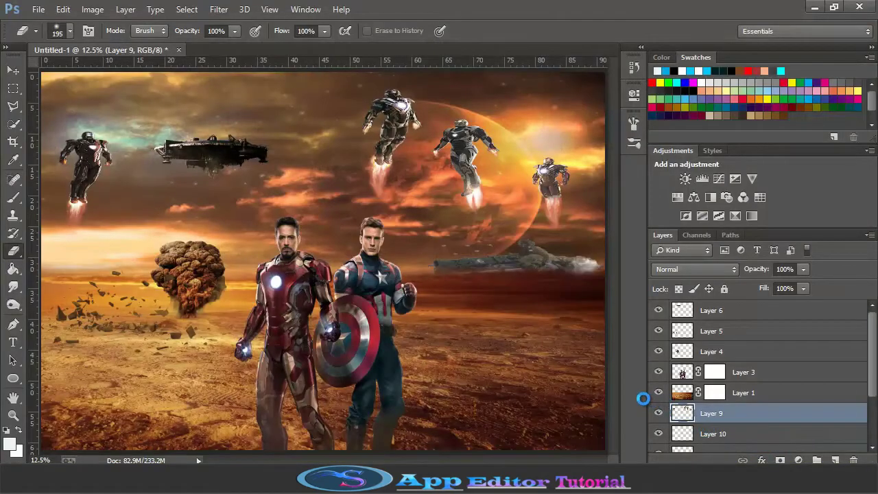
pyautogui.press('v')
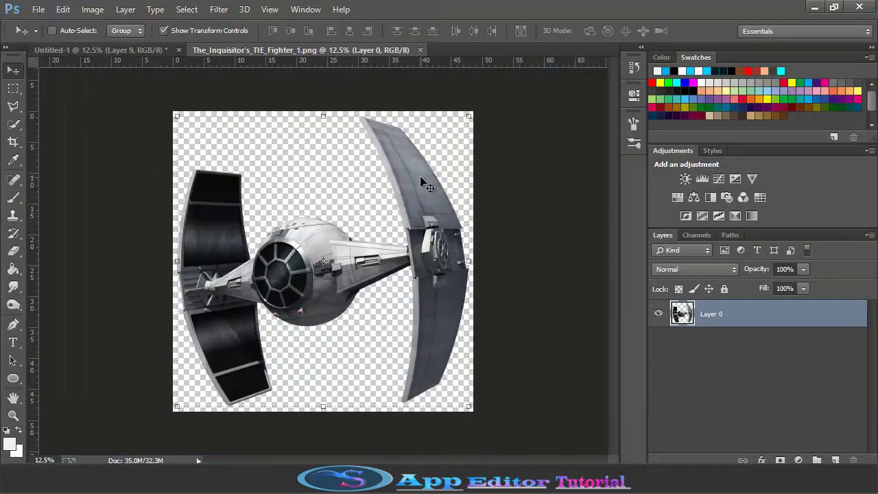
# Bring the TIE fighter into the poster, scale it to about 24% in the upper-right sky, and close its source file.
pyautogui.moveTo(429, 185); pyautogui.dragTo(525, 179)
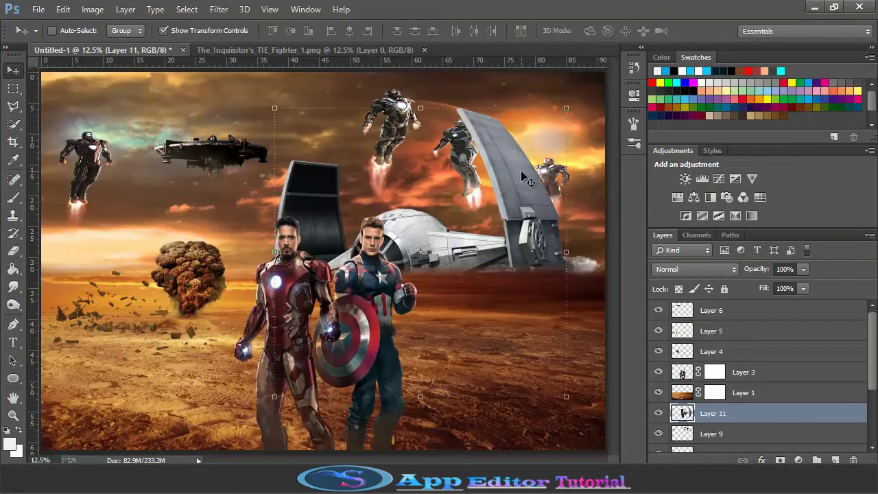
pyautogui.moveTo(276, 111); pyautogui.dragTo(427, 181)
pyautogui.moveTo(569, 363); pyautogui.dragTo(576, 139)
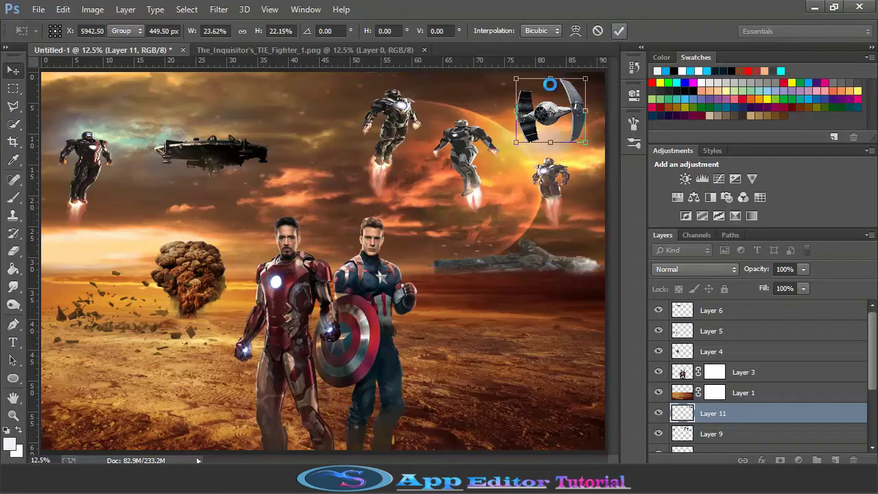
pyautogui.click(424, 50)
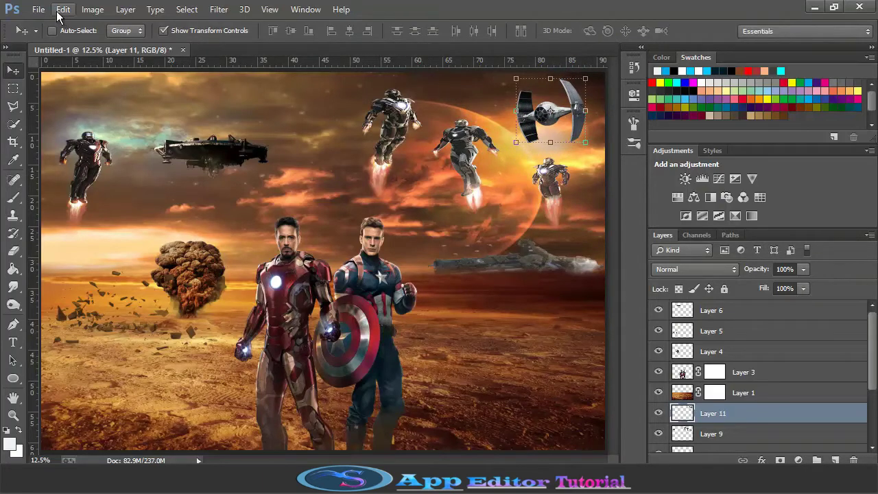
# Apply a Warming Filter (85) photo filter at 69% density to the TIE fighter on Layer 11.
pyautogui.click(93, 9)
pyautogui.moveTo(144, 44)
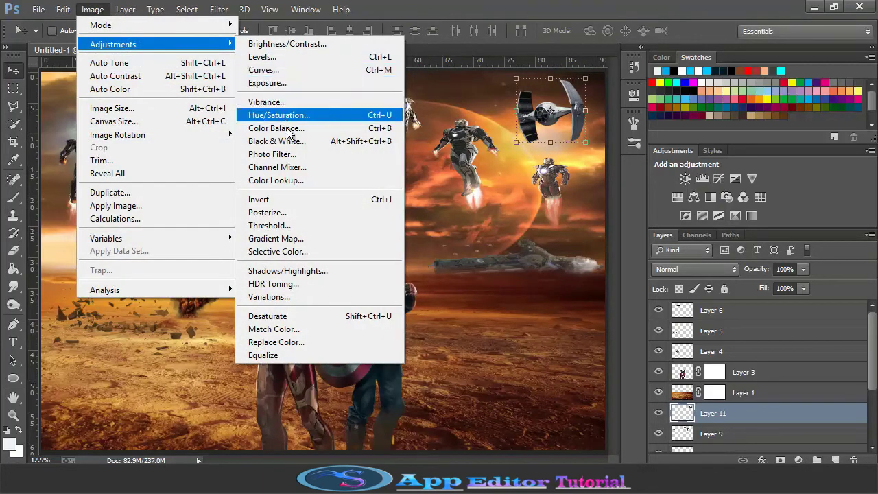
pyautogui.click(273, 154)
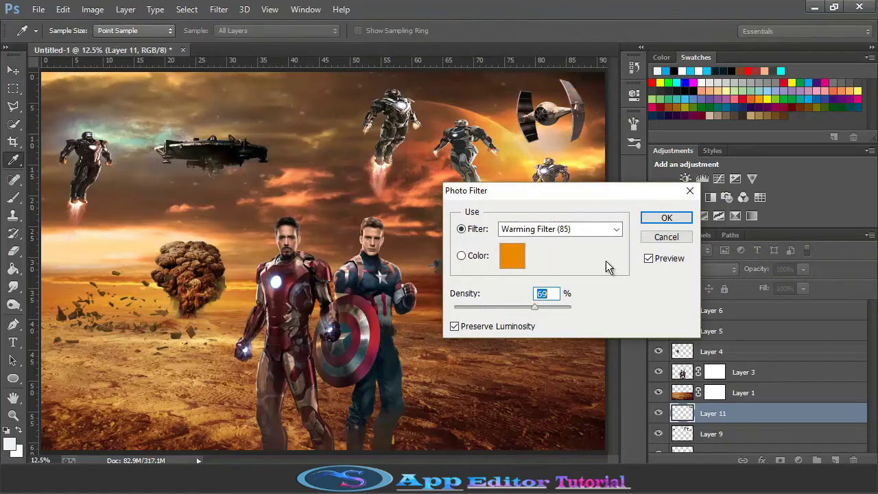
pyautogui.click(666, 217)
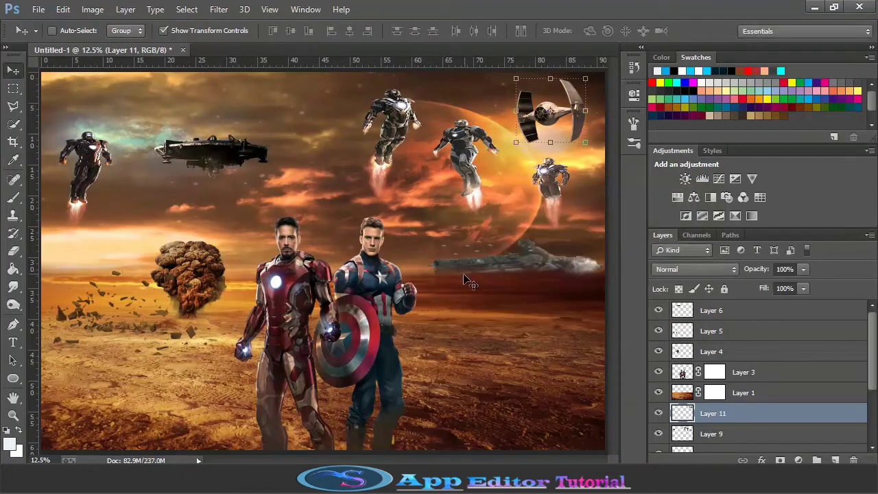
# Select Layer 7 and sample a dark reddish-brown foreground colour from the lower desert ground with the Eyedropper.
pyautogui.scroll(-3, 754, 384)
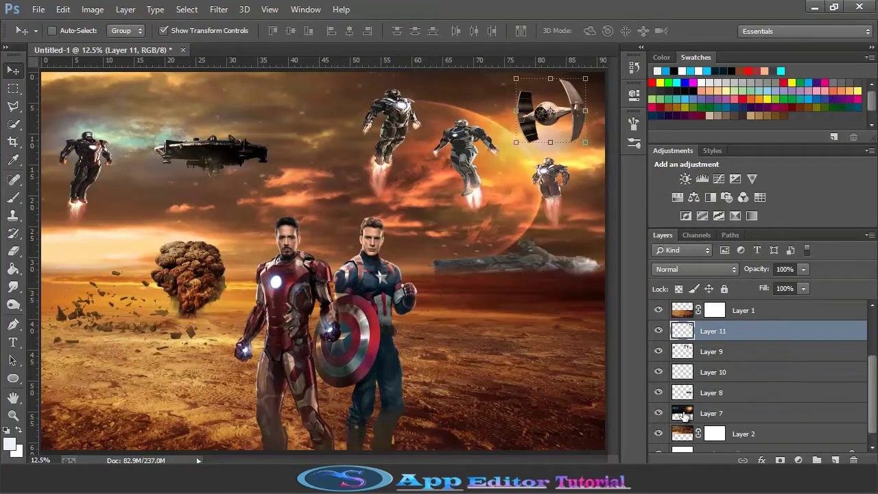
pyautogui.click(710, 405)
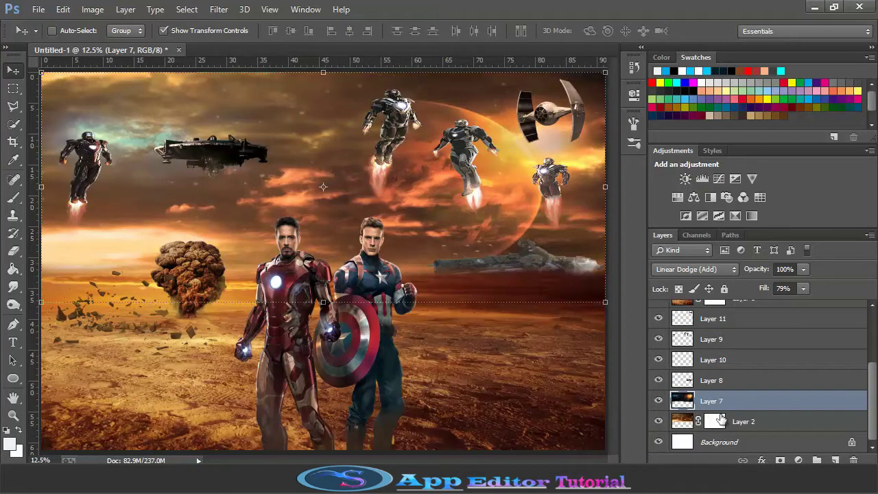
pyautogui.click(12, 160)
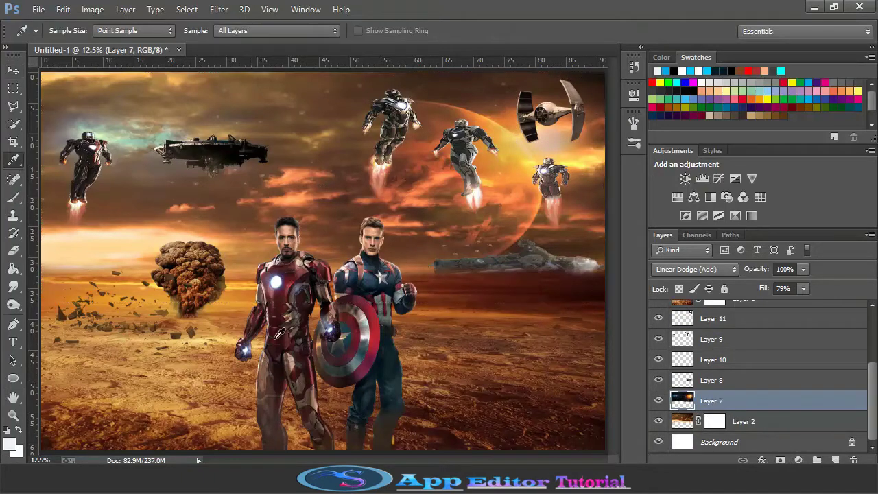
pyautogui.click(429, 424)
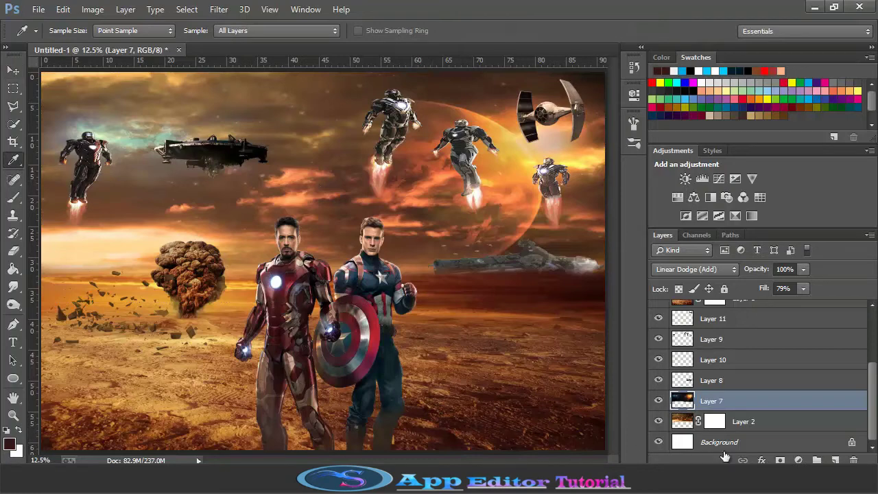
pyautogui.click(798, 460)
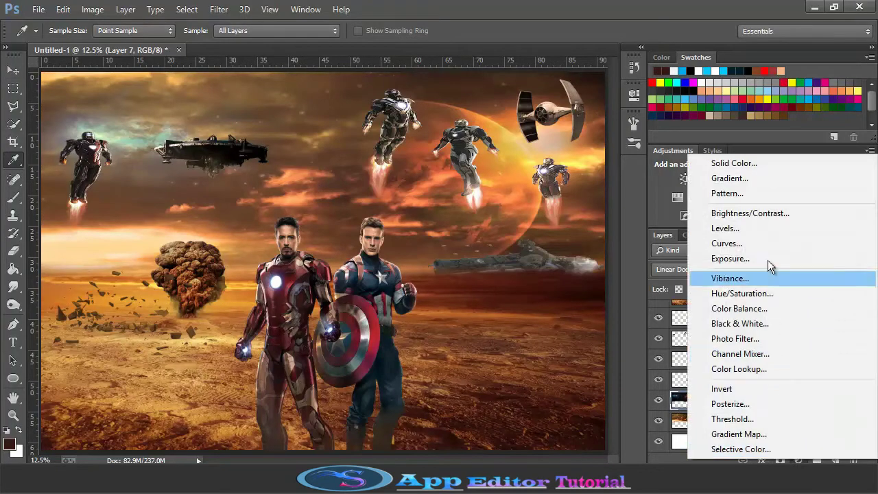
pyautogui.click(741, 179)
pyautogui.click(509, 154)
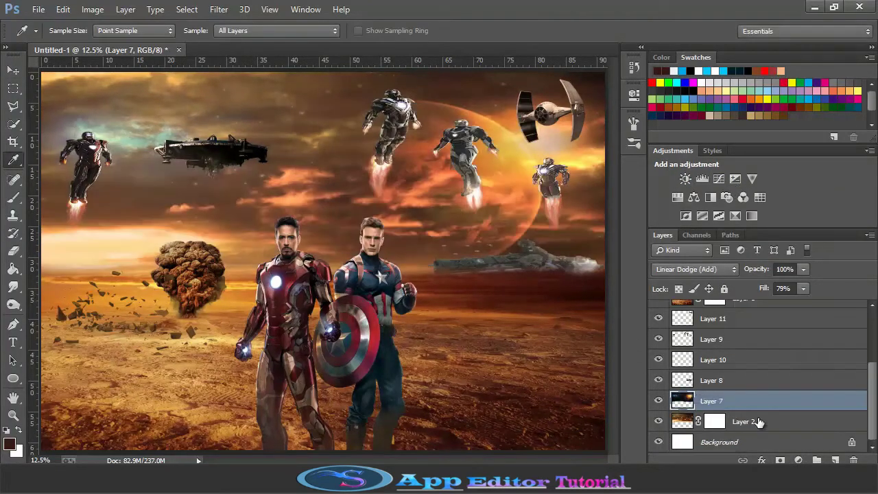
# Add a linear dark-brown-to-transparent gradient fill layer above Layer 2, at a 90° angle and 100% scale.
pyautogui.click(773, 422)
pyautogui.scroll(1, 752, 408)
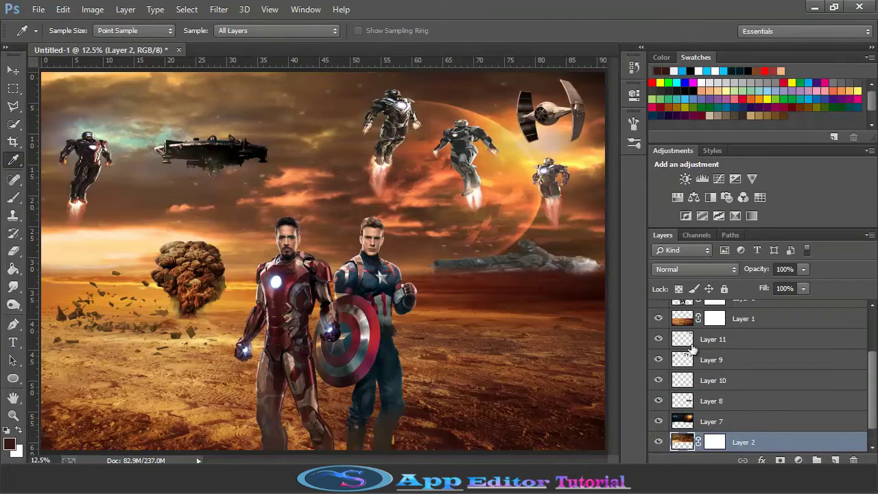
pyautogui.scroll(-1, 722, 406)
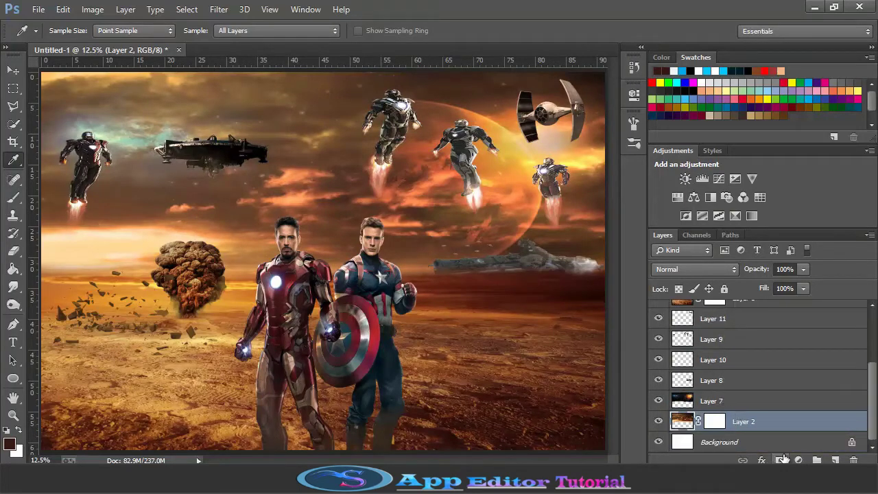
pyautogui.click(836, 459)
pyautogui.scroll(-1, 771, 434)
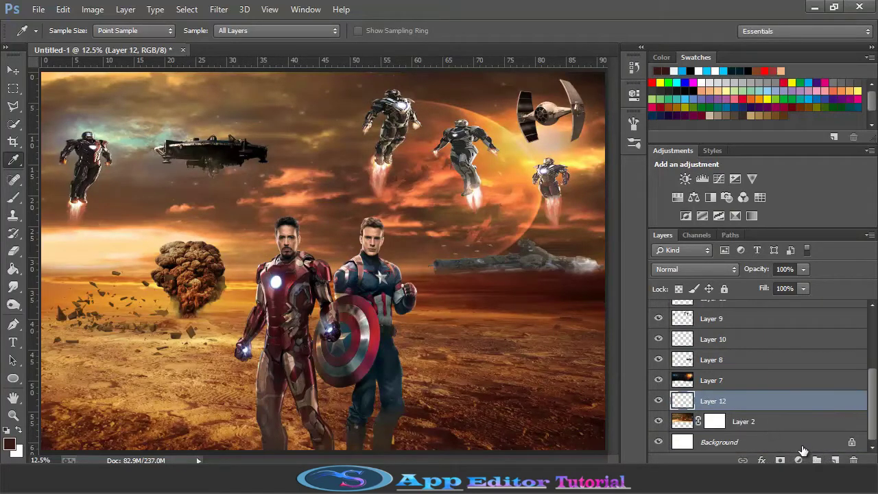
pyautogui.click(799, 460)
pyautogui.click(727, 174)
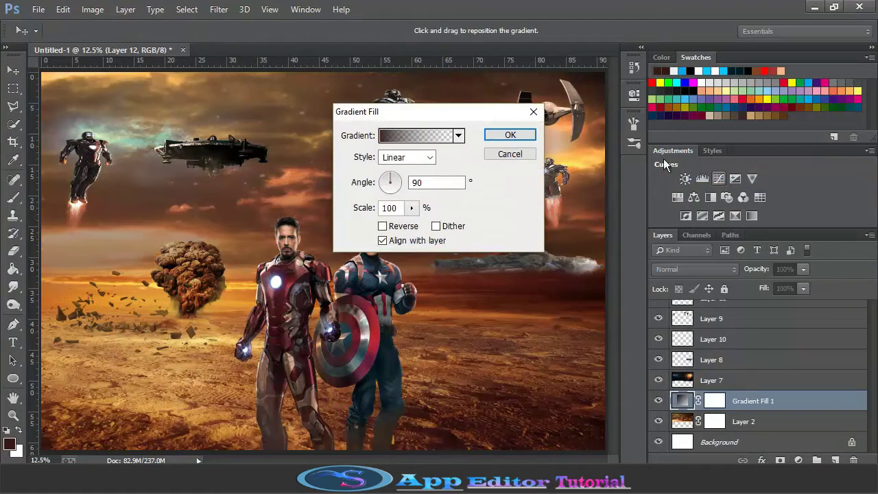
pyautogui.click(510, 135)
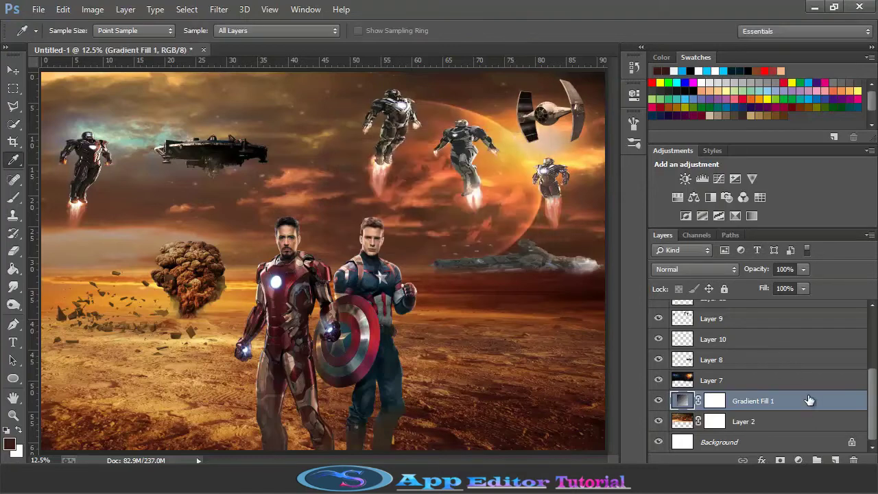
# Move Gradient Fill 1 above Layer 3 and lower its fill to 77%.
pyautogui.moveTo(775, 408); pyautogui.dragTo(753, 341)
pyautogui.scroll(2, 756, 363)
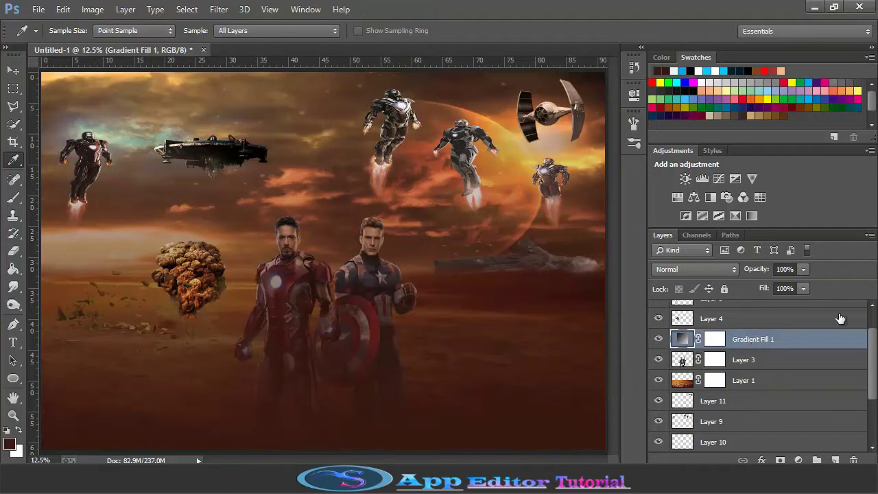
pyautogui.click(804, 289)
pyautogui.moveTo(779, 306); pyautogui.dragTo(788, 313)
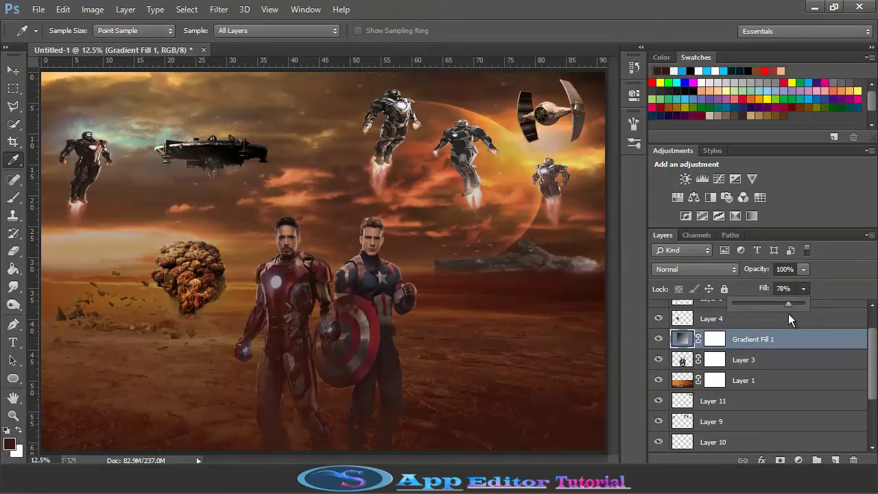
# Mask out the upper part of Gradient Fill 1 with black-to-transparent linear gradients and reduce its fill to about 71%.
pyautogui.click(714, 339)
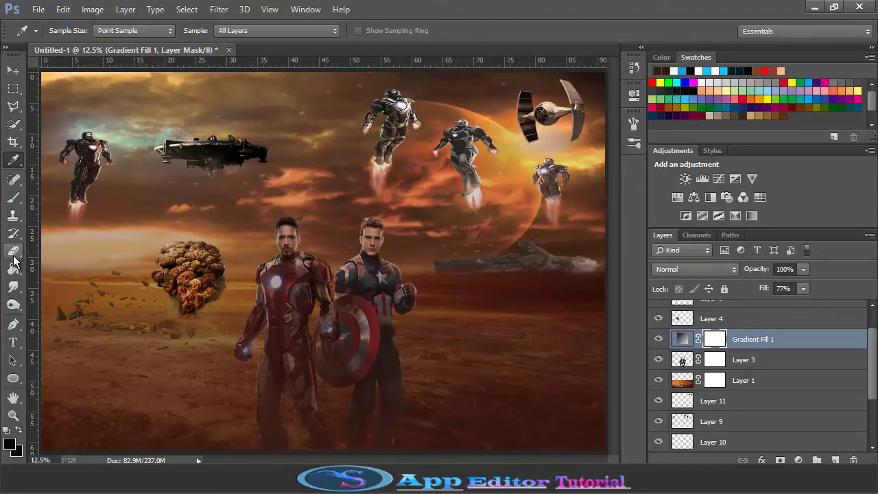
pyautogui.moveTo(13, 269); pyautogui.dragTo(59, 268)
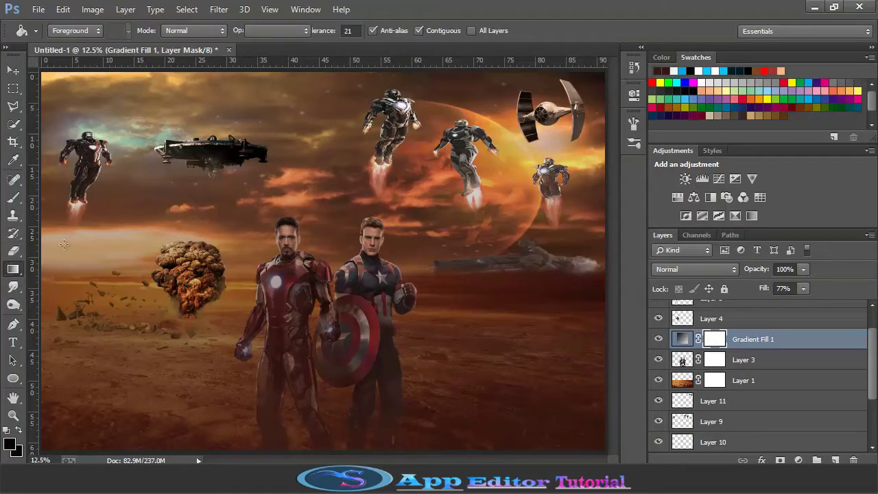
pyautogui.moveTo(360, 289); pyautogui.dragTo(356, 277)
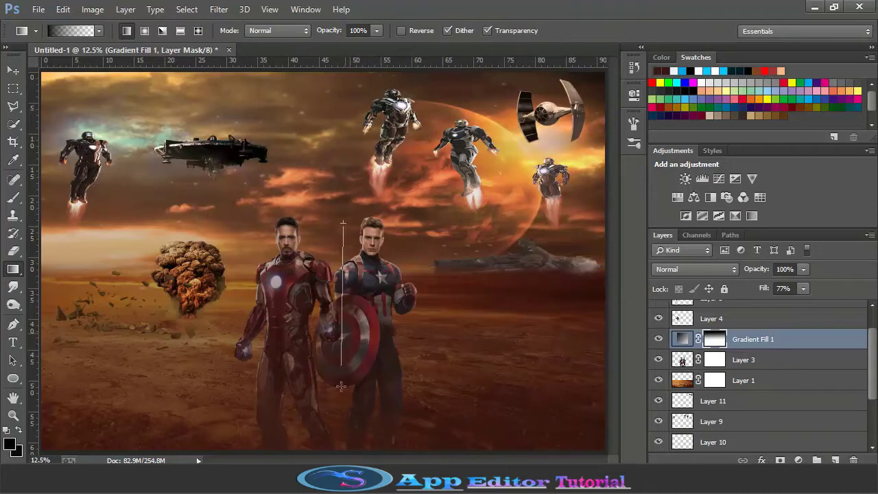
pyautogui.moveTo(341, 388); pyautogui.dragTo(336, 393)
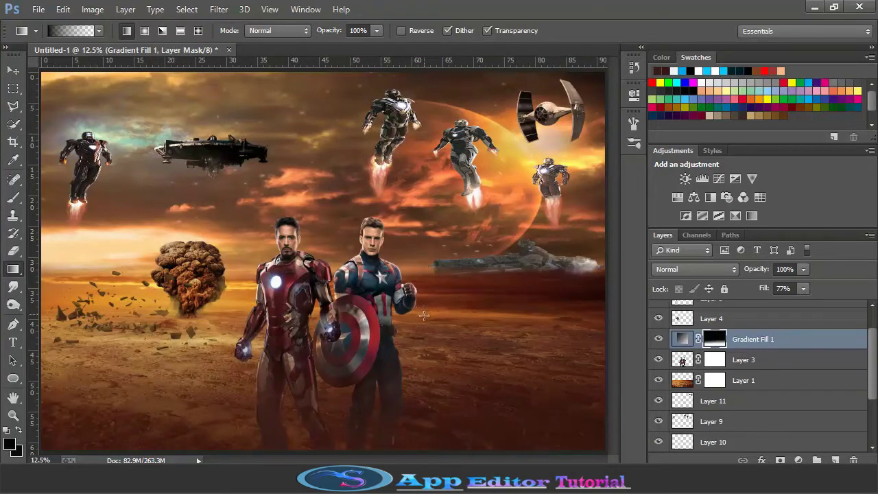
pyautogui.click(803, 289)
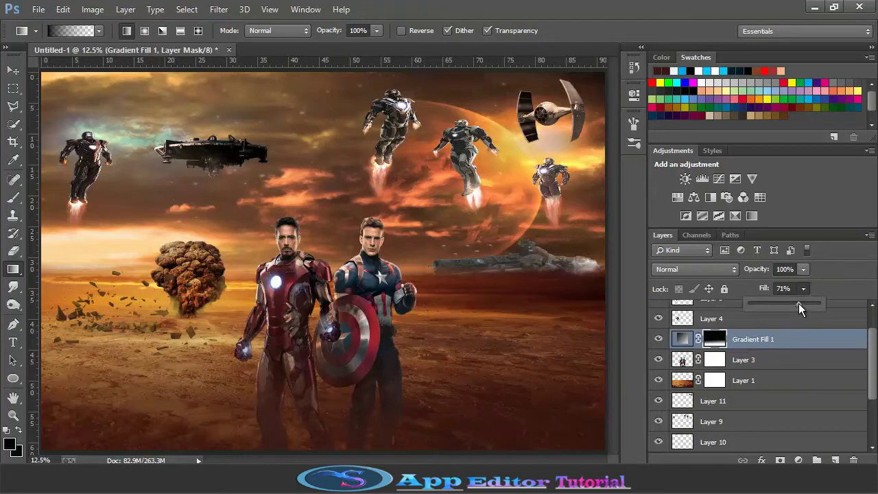
# Duplicate the heroes' Layer 3 and make the original beneath the copy the active layer.
pyautogui.click(688, 361)
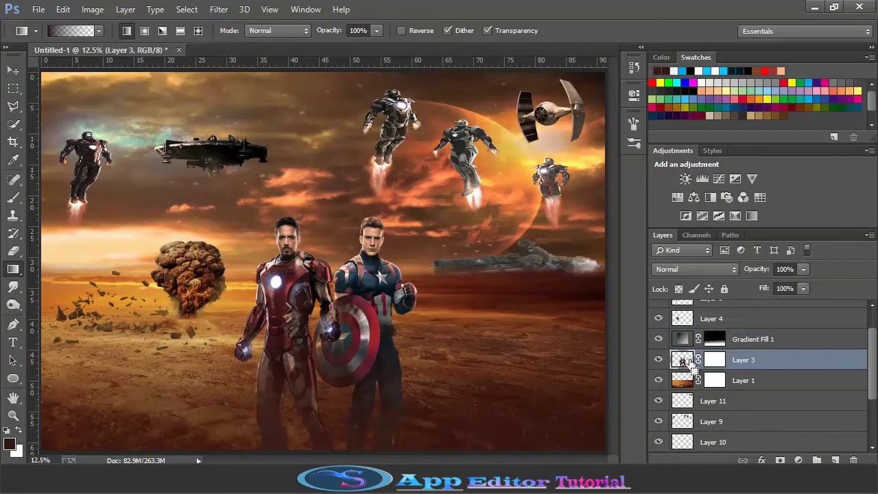
pyautogui.moveTo(695, 369); pyautogui.dragTo(689, 358)
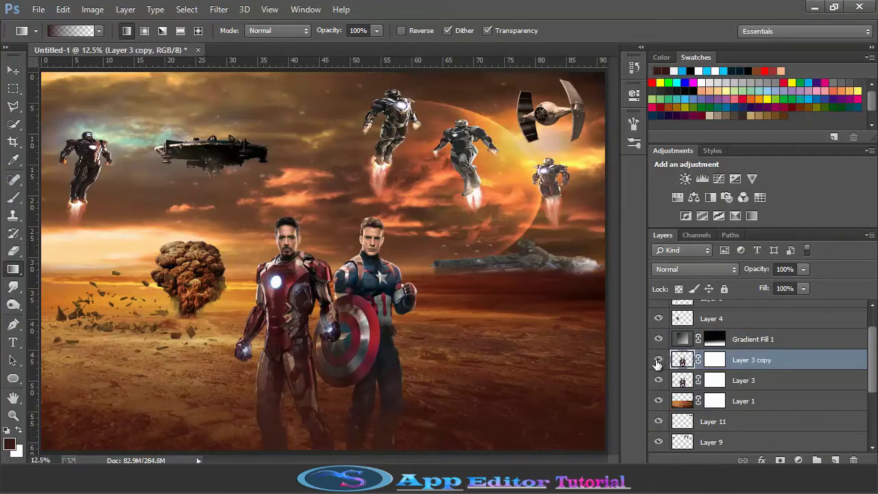
pyautogui.click(680, 384)
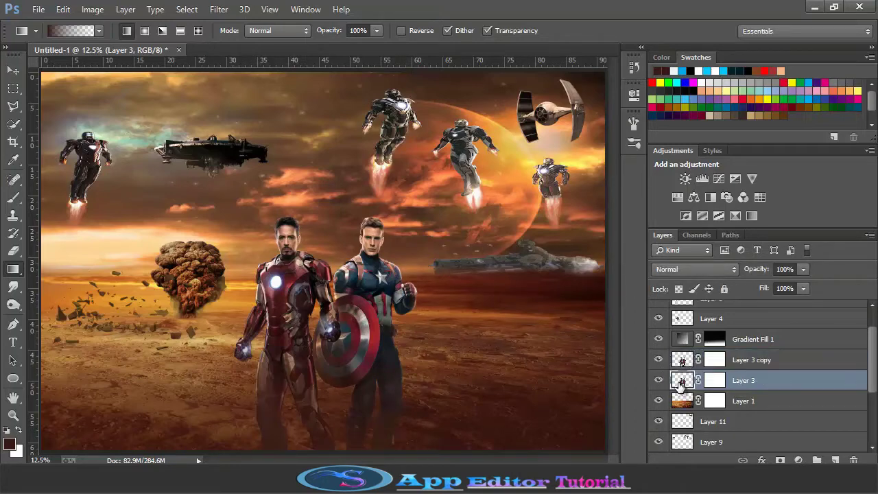
# Transform Layer 3 to about 59% width and 90% height, rotated about -60° so the figures lie across the ground beside Iron Man.
pyautogui.click(12, 70)
pyautogui.moveTo(234, 217); pyautogui.dragTo(249, 238)
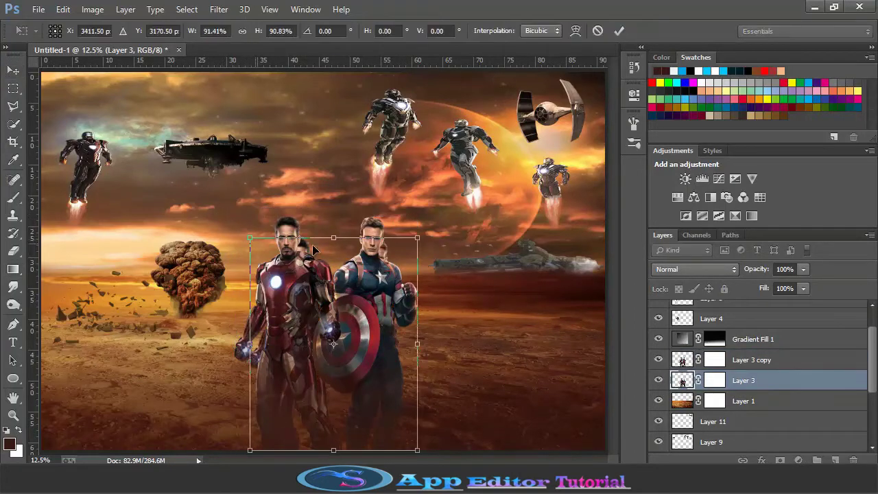
pyautogui.moveTo(420, 236); pyautogui.dragTo(374, 231)
pyautogui.moveTo(230, 226); pyautogui.dragTo(240, 206)
pyautogui.moveTo(332, 295); pyautogui.dragTo(350, 354)
pyautogui.moveTo(403, 350); pyautogui.dragTo(422, 328)
pyautogui.moveTo(245, 269); pyautogui.dragTo(272, 340)
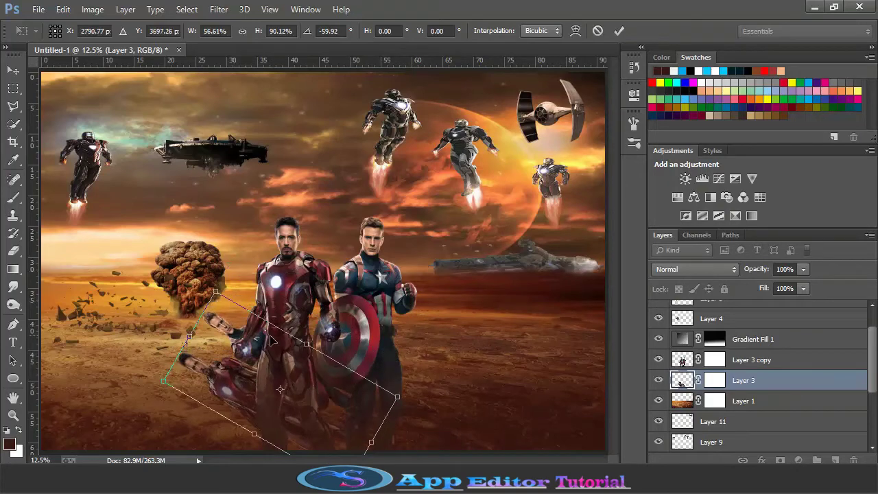
pyautogui.moveTo(395, 397); pyautogui.dragTo(400, 393)
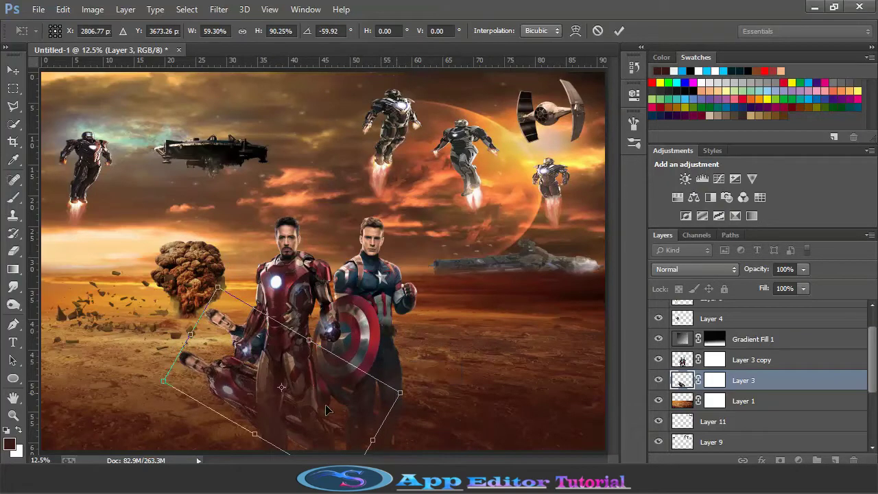
pyautogui.click(619, 31)
# Turn Layer 3 into a black shadow by raising the Levels black input fully, and set its fill to 42%.
pyautogui.click(85, 13)
pyautogui.moveTo(157, 41)
pyautogui.click(255, 54)
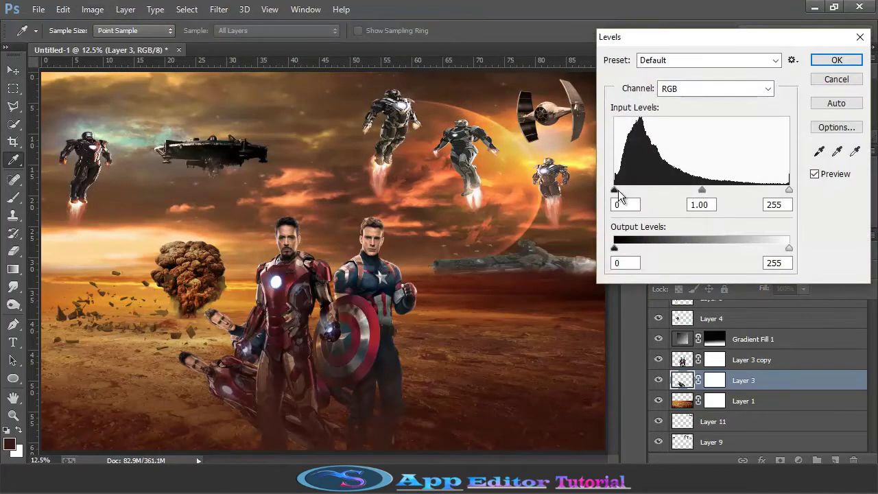
pyautogui.moveTo(618, 190); pyautogui.dragTo(806, 184)
pyautogui.click(837, 59)
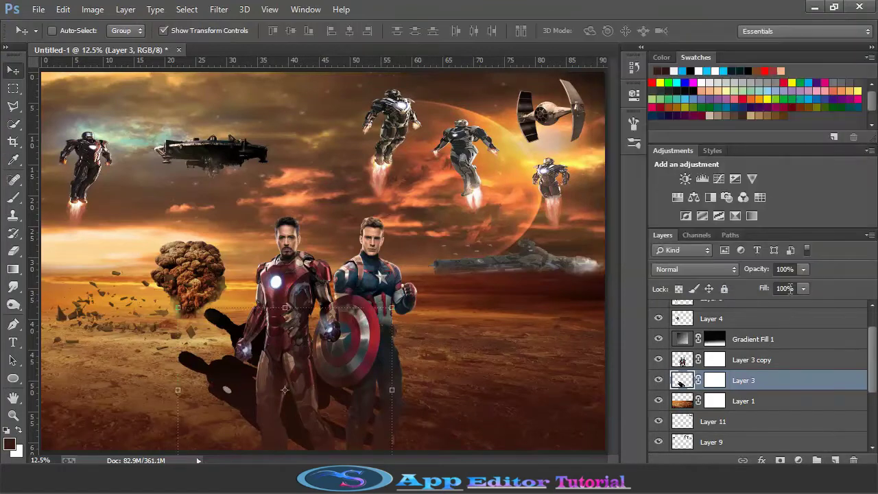
pyautogui.click(803, 288)
pyautogui.moveTo(796, 300); pyautogui.dragTo(766, 307)
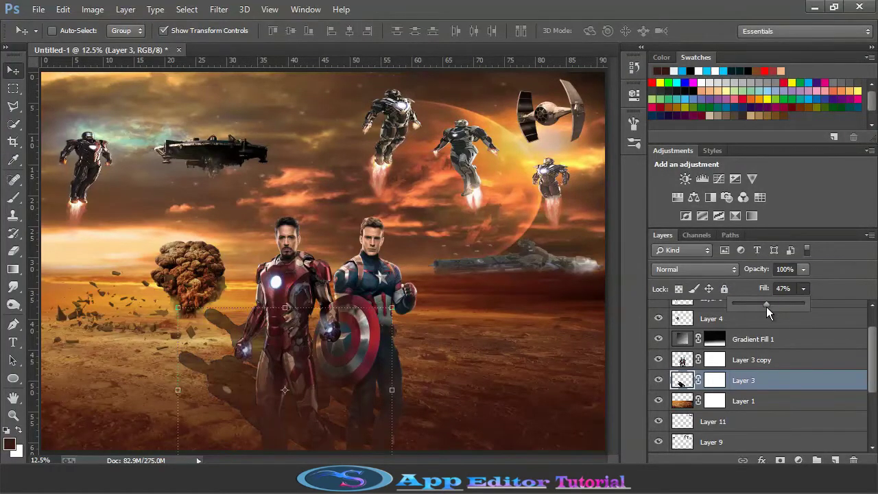
# Warp the shadow on Layer 3 so its upper edge sits lower on the ground, and scale its height to about 94.6%.
pyautogui.click(285, 304)
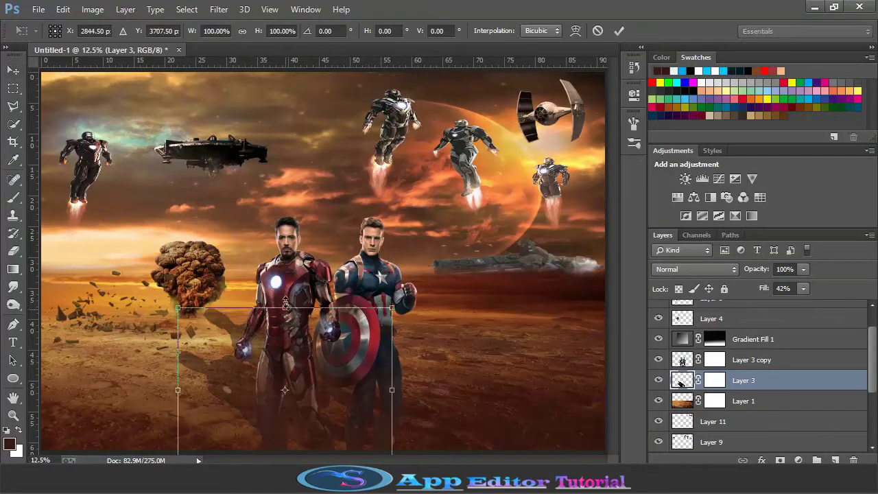
pyautogui.click(575, 30)
pyautogui.moveTo(206, 336); pyautogui.dragTo(182, 354)
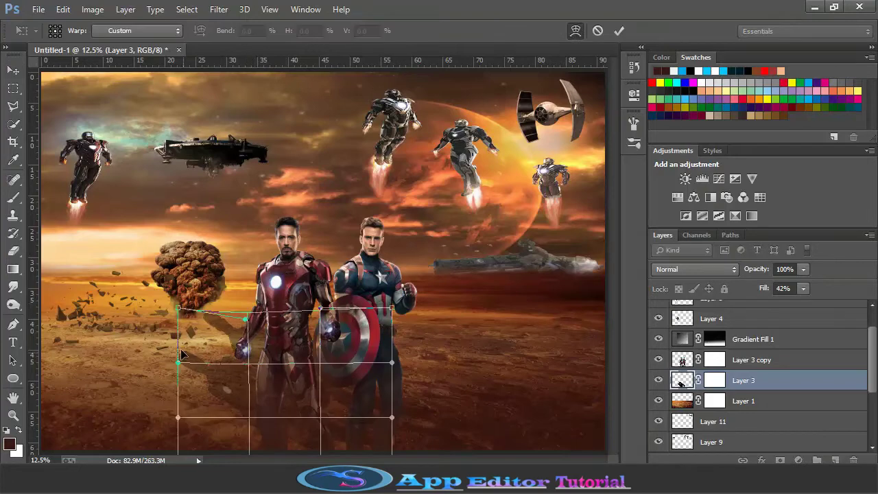
pyautogui.moveTo(173, 428); pyautogui.dragTo(184, 430)
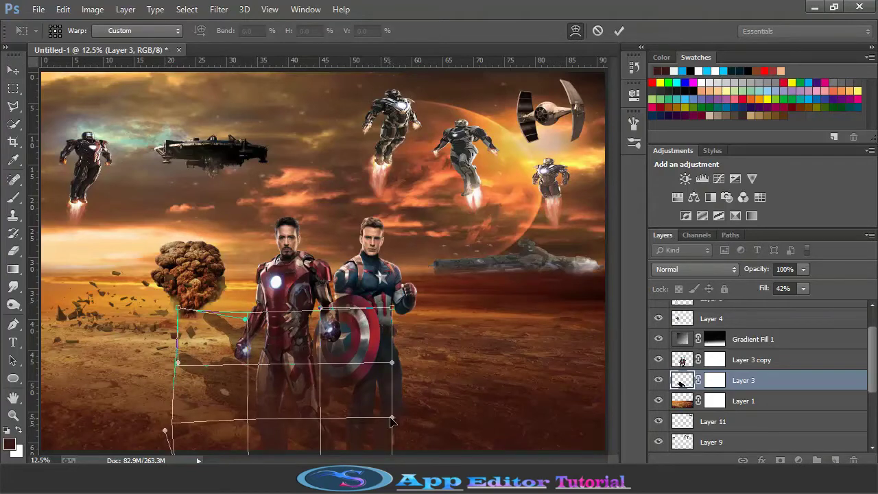
pyautogui.moveTo(391, 309); pyautogui.dragTo(392, 327)
pyautogui.moveTo(177, 309)
pyautogui.mouseDown()
pyautogui.moveTo(152, 321)
pyautogui.moveTo(176, 322)
pyautogui.mouseUp()
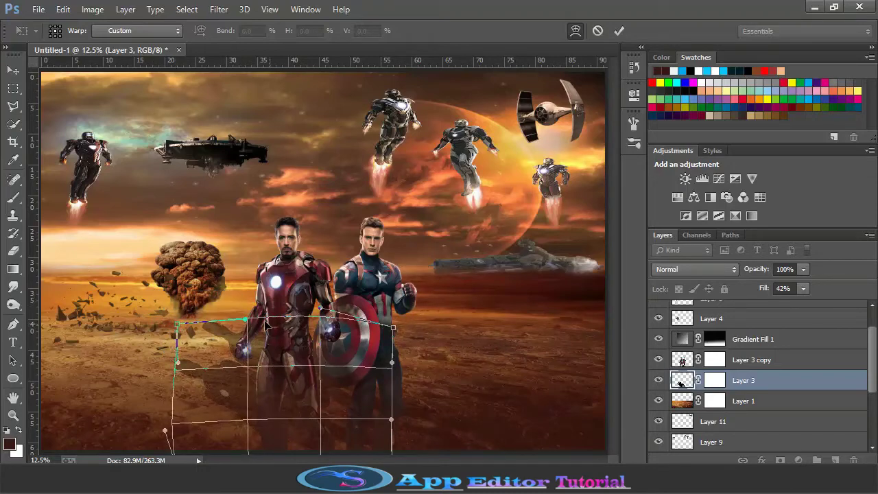
pyautogui.moveTo(265, 324); pyautogui.dragTo(250, 326)
pyautogui.moveTo(305, 325); pyautogui.dragTo(300, 328)
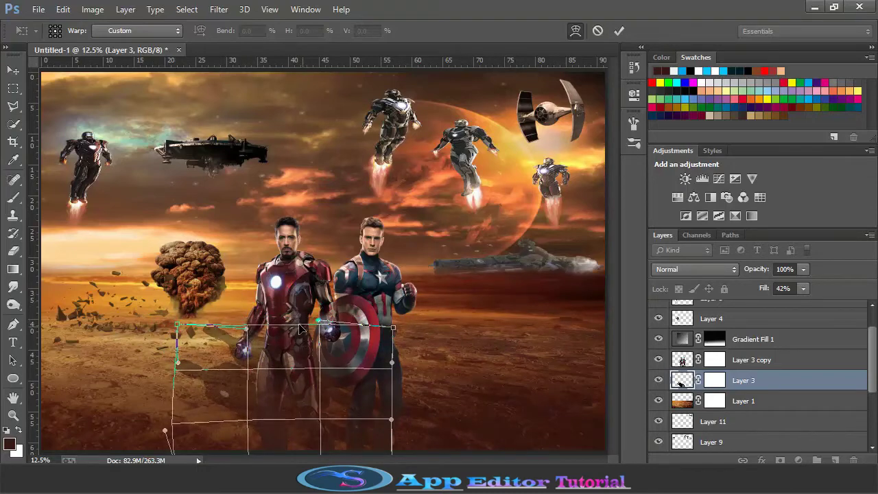
pyautogui.click(618, 32)
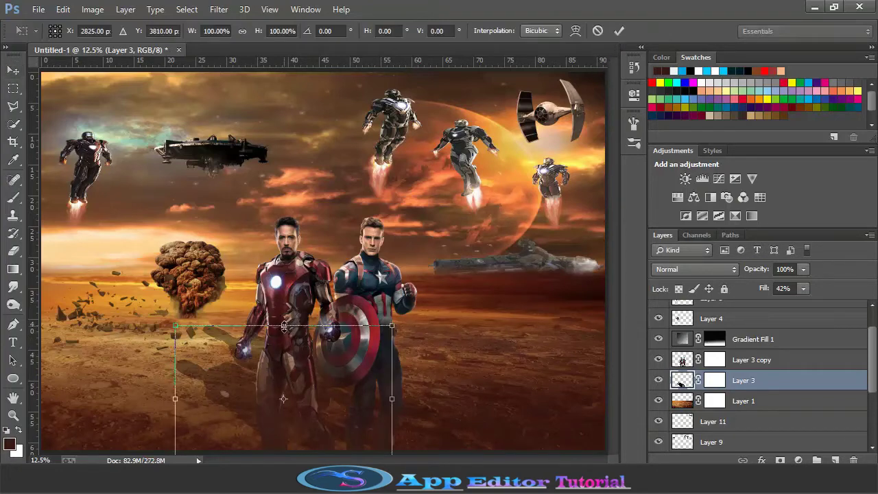
pyautogui.moveTo(283, 326); pyautogui.dragTo(283, 333)
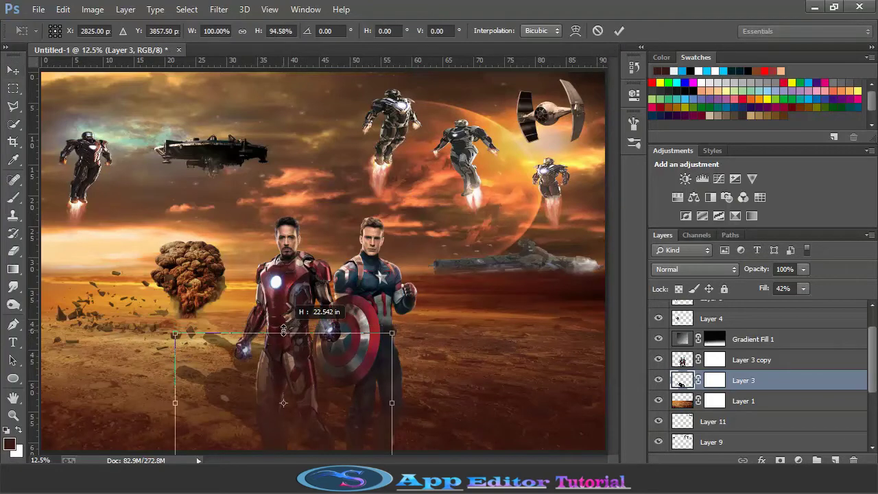
pyautogui.click(618, 31)
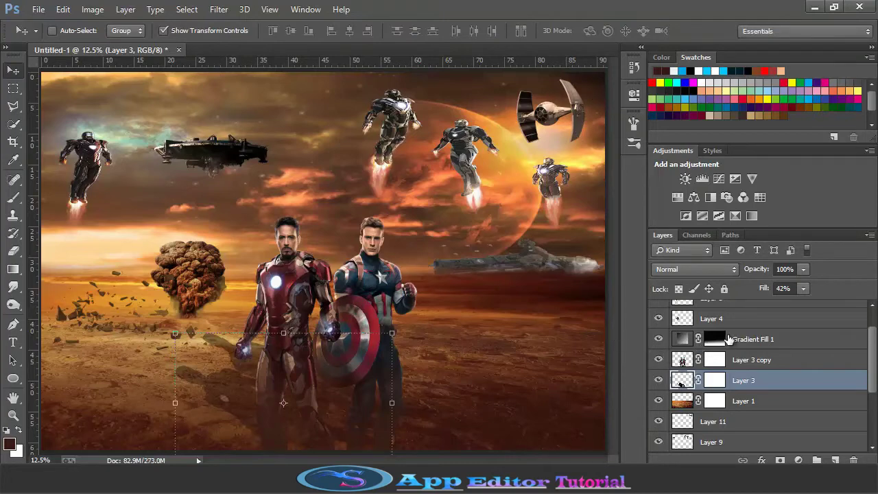
# Darken the Gradient Fill 1 mask over the ground beside Iron Man with the Burn tool, using Midtones at 100% exposure.
pyautogui.click(726, 338)
pyautogui.click(13, 304)
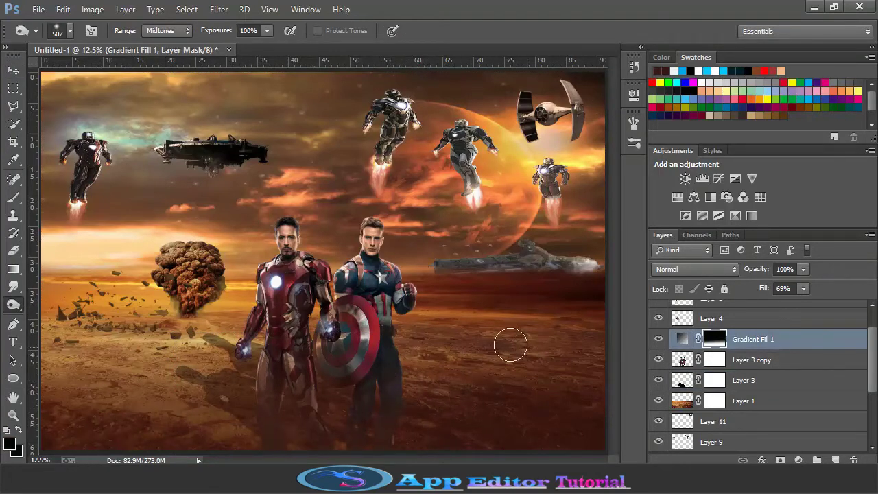
pyautogui.moveTo(207, 338); pyautogui.dragTo(121, 384)
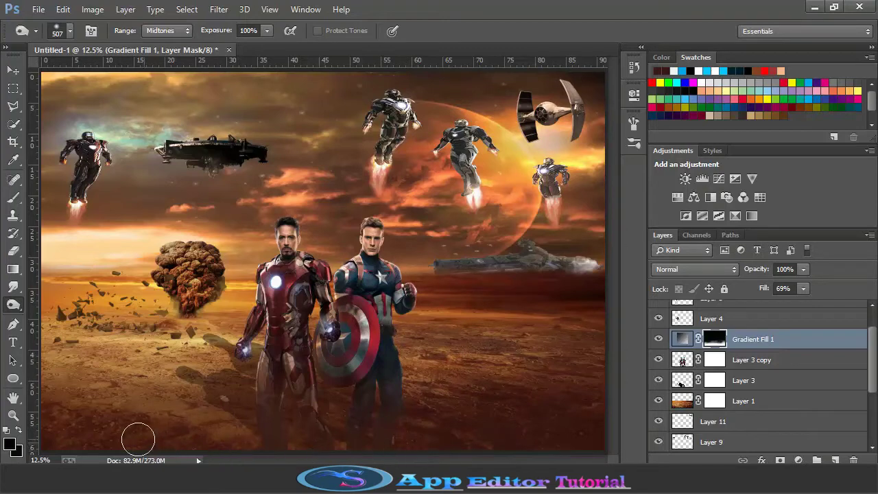
pyautogui.moveTo(229, 350); pyautogui.dragTo(90, 360)
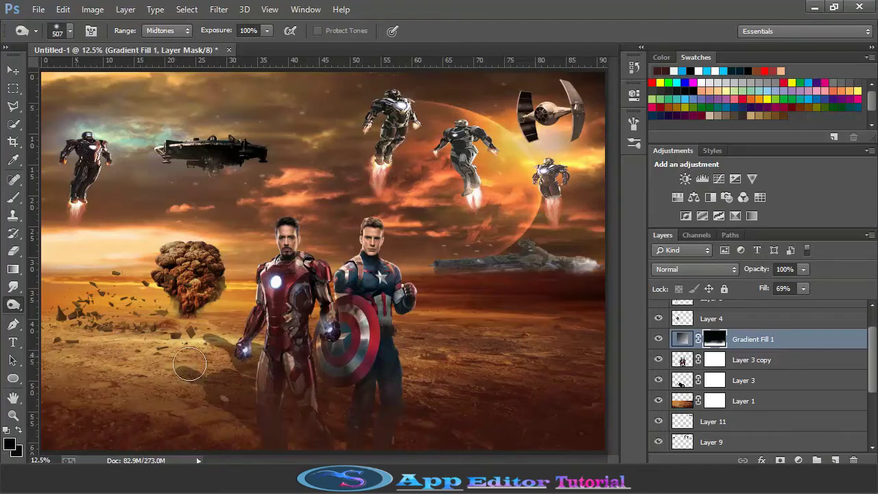
# Burn the desert ground on Layer 1 beside Iron Man with tone protection on, using Midtones at 100% exposure.
pyautogui.click(679, 364)
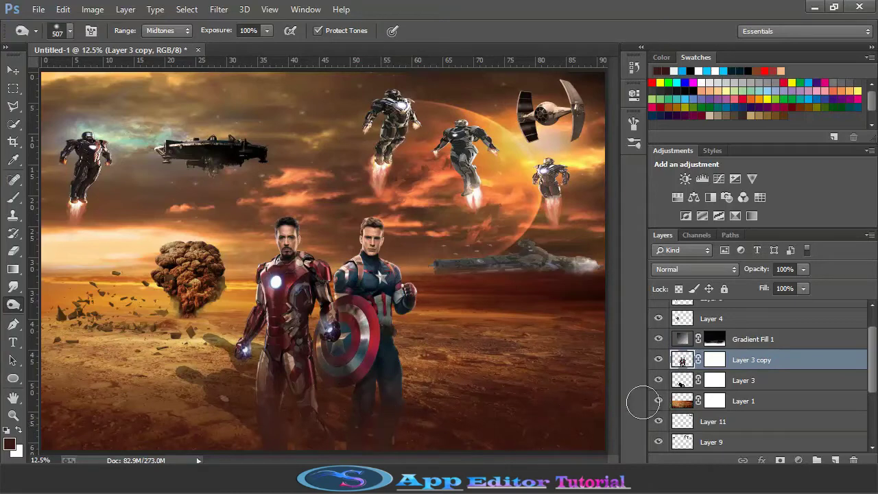
pyautogui.click(682, 400)
pyautogui.moveTo(223, 343)
pyautogui.mouseDown()
pyautogui.moveTo(99, 368)
pyautogui.moveTo(82, 403)
pyautogui.mouseUp()
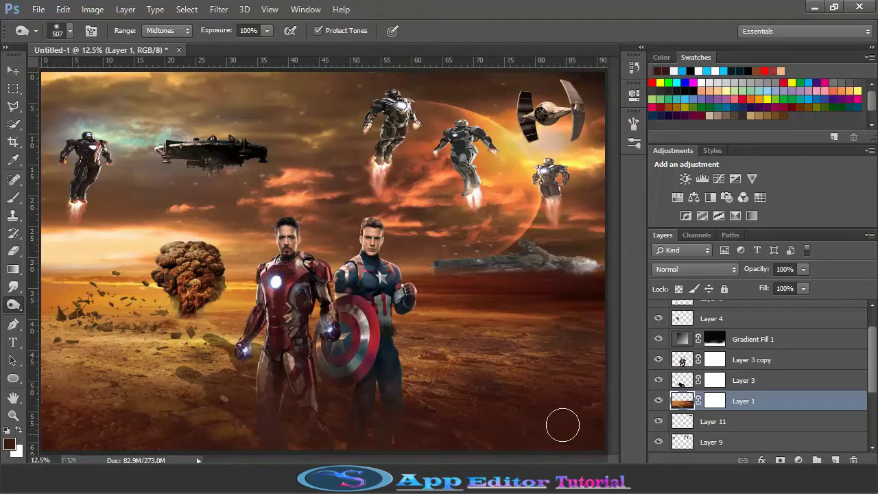
# Open the volcano image whose name begins with MV5BZDQ4Yhsj and bring it into the poster directly above Layer 3 copy, near the explosion.
pyautogui.click(687, 360)
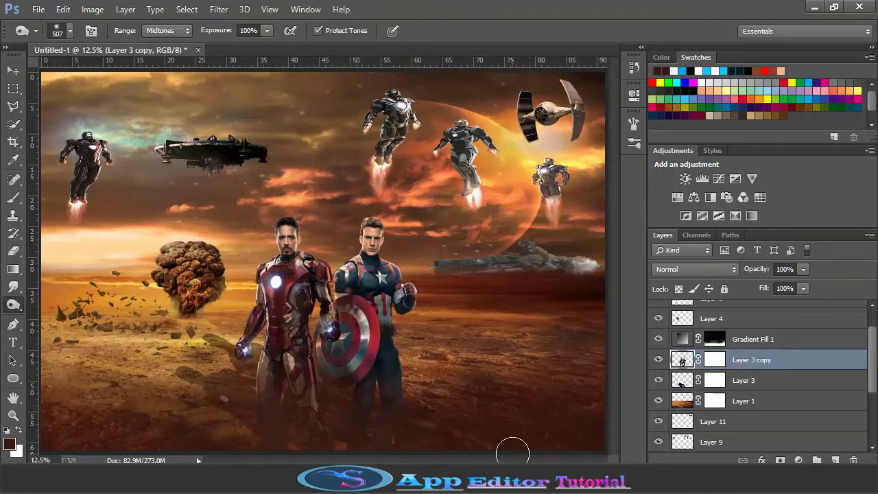
pyautogui.click(38, 9)
pyautogui.click(53, 38)
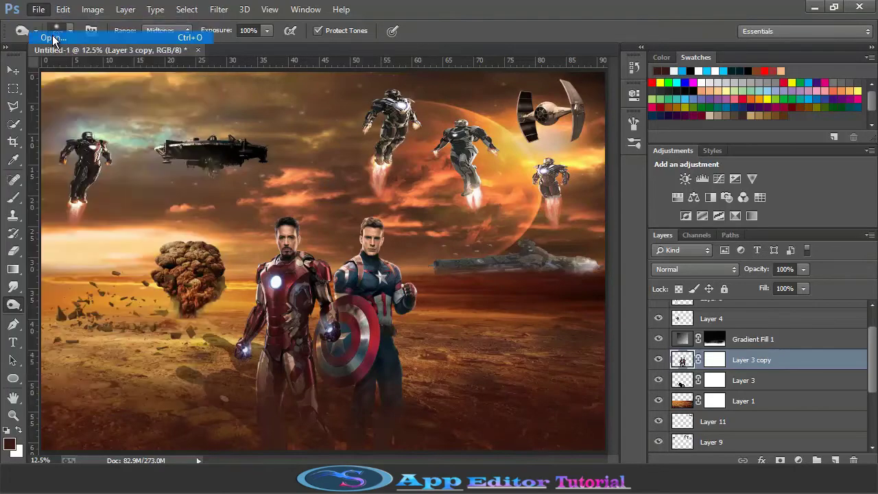
pyautogui.click(68, 33)
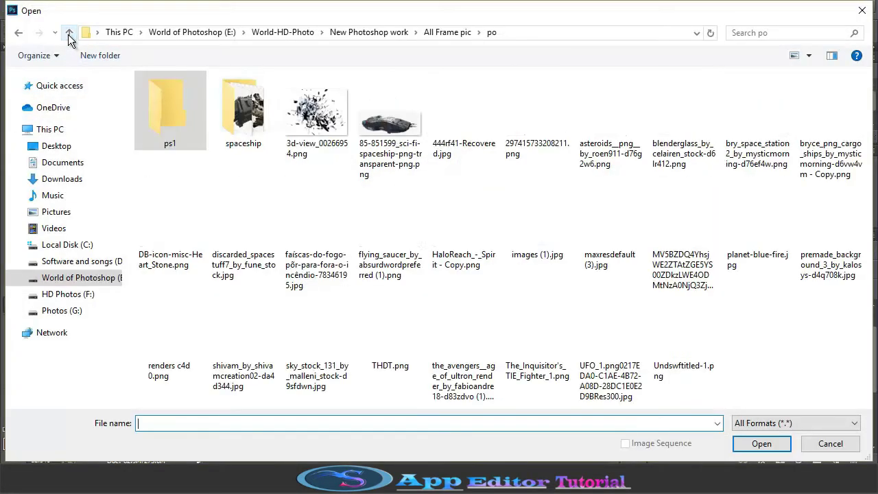
pyautogui.click(682, 223)
pyautogui.click(761, 443)
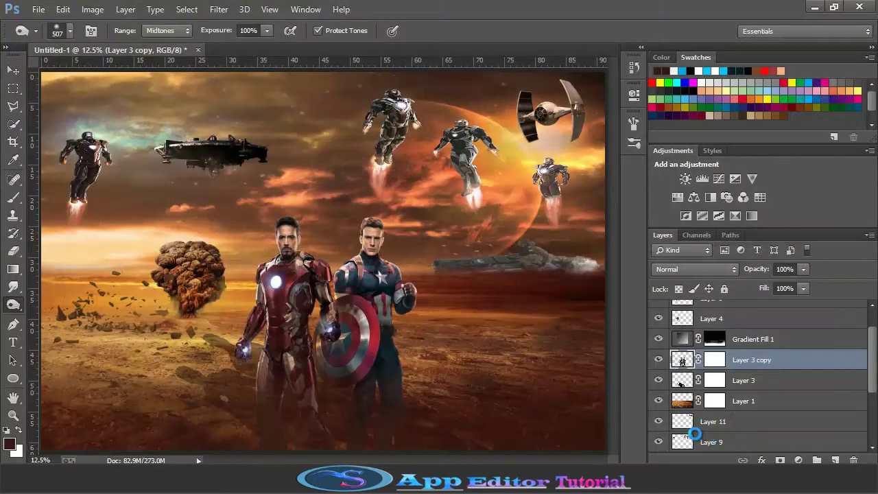
pyautogui.click(13, 70)
pyautogui.moveTo(199, 185); pyautogui.dragTo(52, 74)
pyautogui.moveTo(148, 275); pyautogui.dragTo(148, 274)
# Scale the volcano on Layer 12 to about 233.5% width and 180.6% height so it spans the horizon from the canvas edge to Iron Man.
pyautogui.hotkey('ctrl', 't')
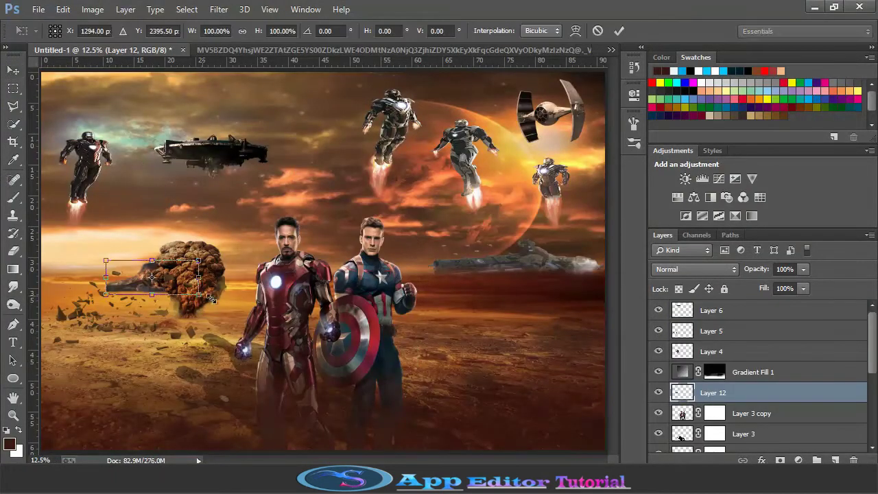
pyautogui.moveTo(207, 300); pyautogui.dragTo(263, 302)
pyautogui.moveTo(100, 274); pyautogui.dragTo(64, 273)
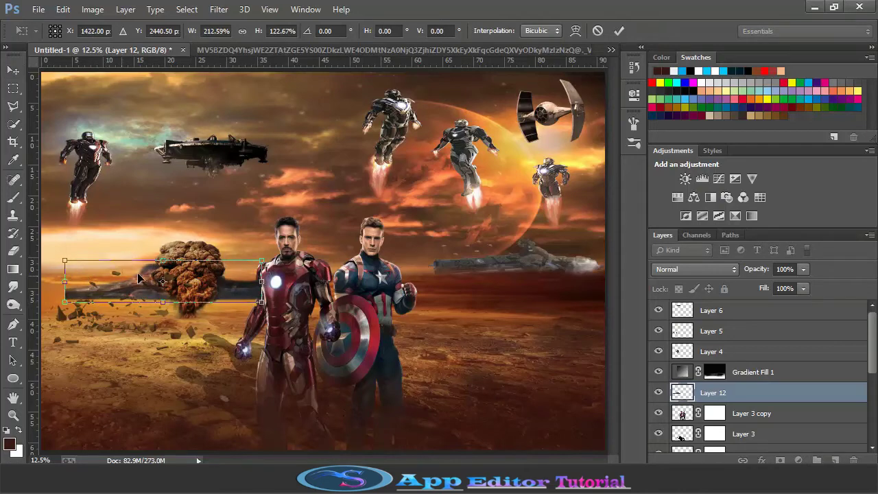
pyautogui.moveTo(162, 260); pyautogui.dragTo(163, 240)
pyautogui.moveTo(65, 271); pyautogui.dragTo(41, 272)
pyautogui.moveTo(258, 302); pyautogui.dragTo(254, 302)
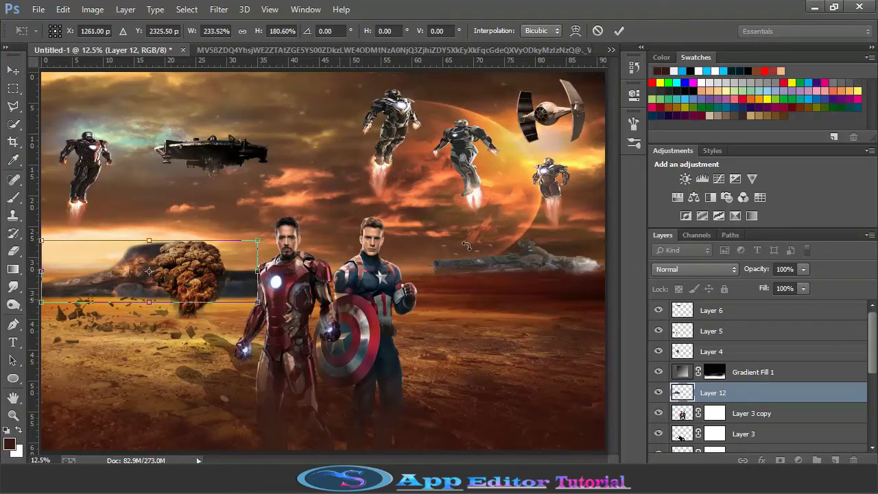
pyautogui.click(618, 30)
# Place Layer 12 beneath Layer 1, raise the volcano above the horizon behind the explosion, and rotate it about 2.8°.
pyautogui.scroll(-2, 758, 384)
pyautogui.moveTo(766, 354); pyautogui.dragTo(763, 415)
pyautogui.click(148, 240)
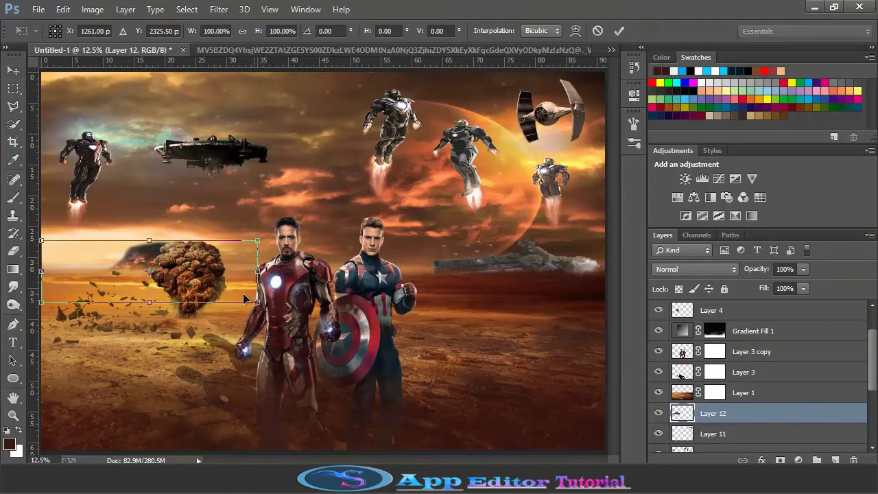
pyautogui.moveTo(149, 249); pyautogui.dragTo(150, 228)
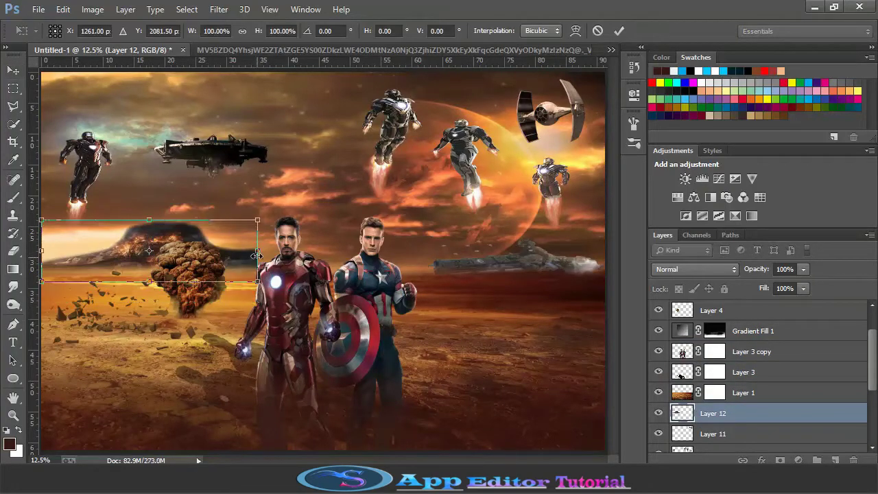
pyautogui.moveTo(256, 255); pyautogui.dragTo(258, 255)
pyautogui.moveTo(261, 216)
pyautogui.mouseDown()
pyautogui.moveTo(277, 200)
pyautogui.moveTo(266, 232)
pyautogui.mouseUp()
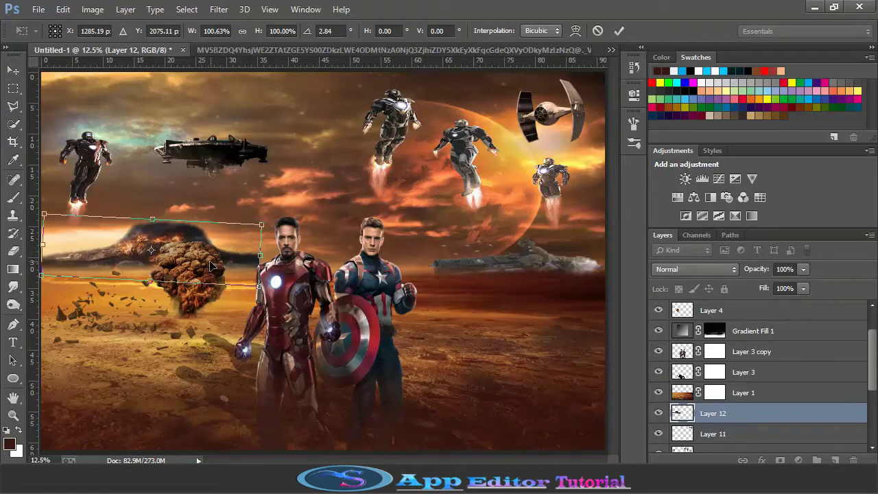
pyautogui.click(619, 30)
# Erase the hard outer edges along the volcano's ridge on Layer 12 with a soft 195 px eraser.
pyautogui.click(13, 250)
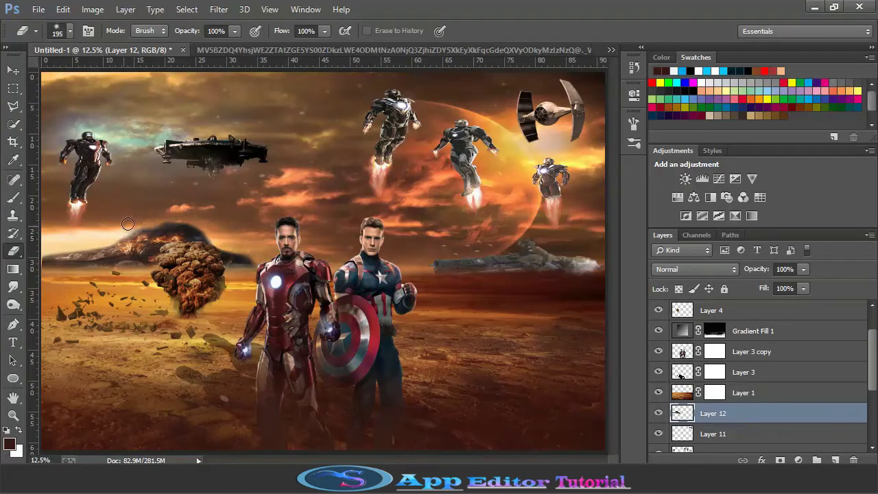
pyautogui.moveTo(205, 226); pyautogui.dragTo(171, 219)
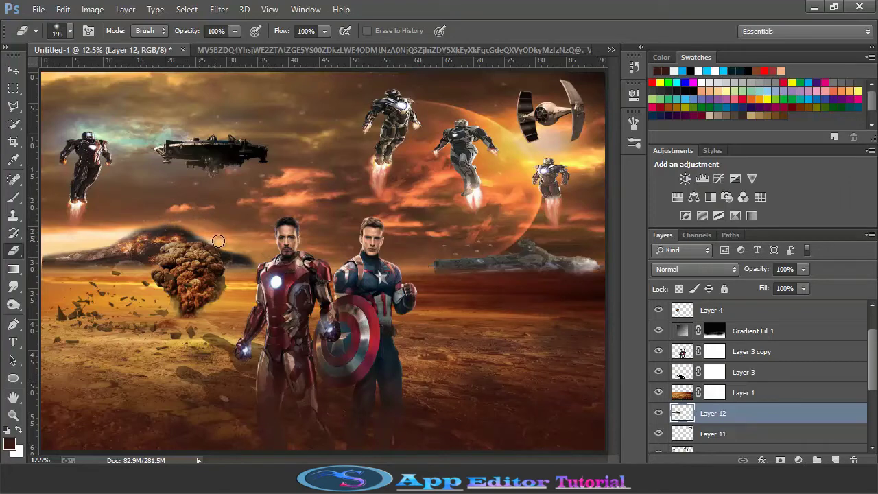
pyautogui.moveTo(218, 241); pyautogui.dragTo(238, 251)
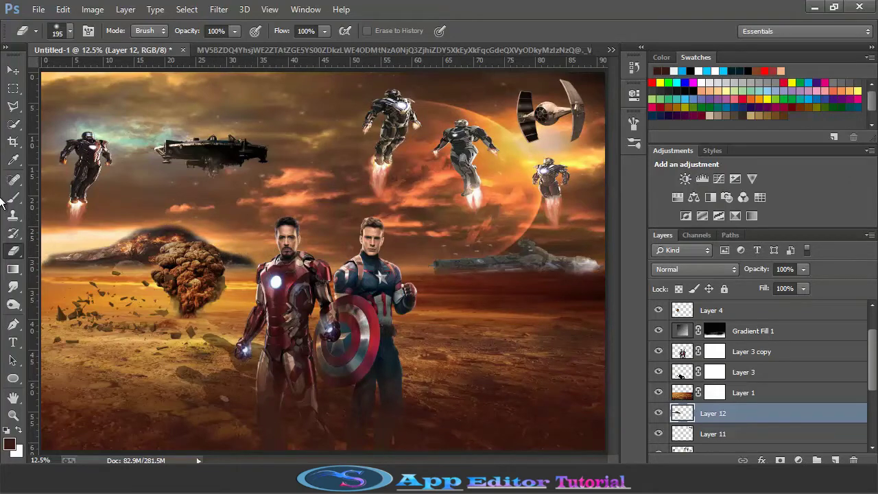
# Enlarge the volcano on Layer 12 to about 108.2% width and 110.8% height along the horizon.
pyautogui.click(13, 72)
pyautogui.moveTo(267, 256); pyautogui.dragTo(277, 257)
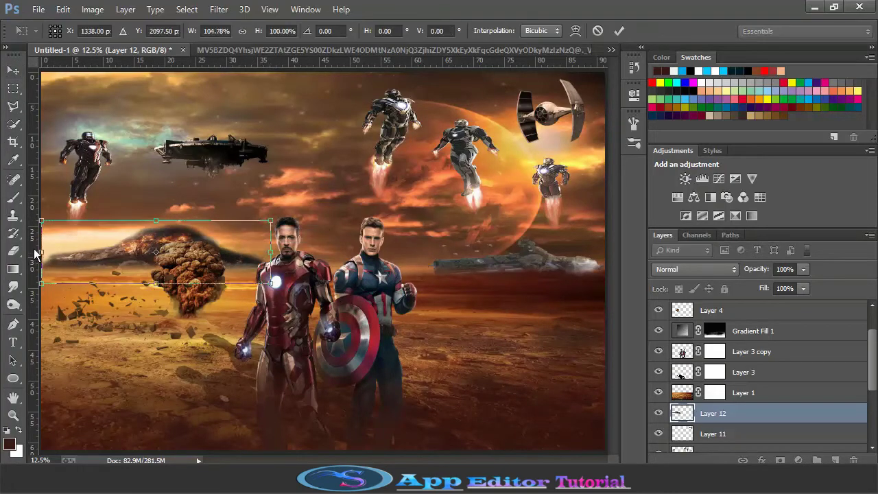
pyautogui.moveTo(150, 224)
pyautogui.mouseDown()
pyautogui.moveTo(151, 210)
pyautogui.moveTo(152, 239)
pyautogui.mouseUp()
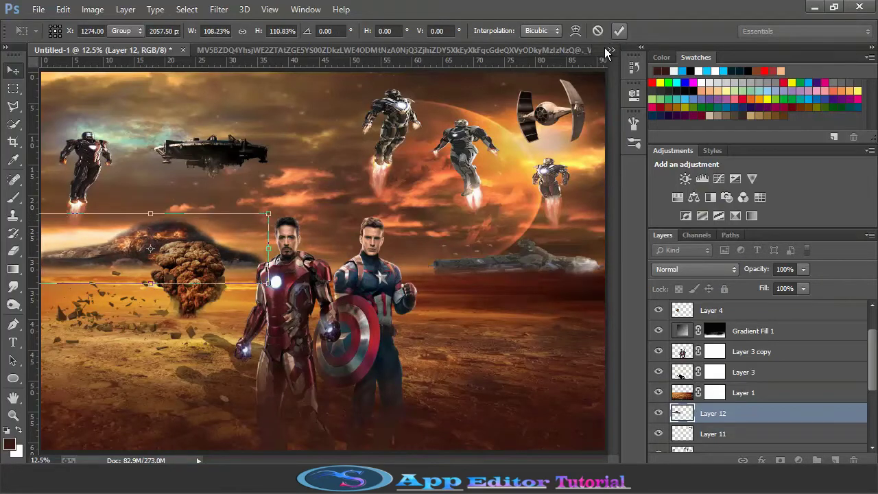
pyautogui.click(619, 30)
# Try shifting the volcano layer's hue to -23 and lowering its saturation with Hue/Saturation.
pyautogui.click(64, 10)
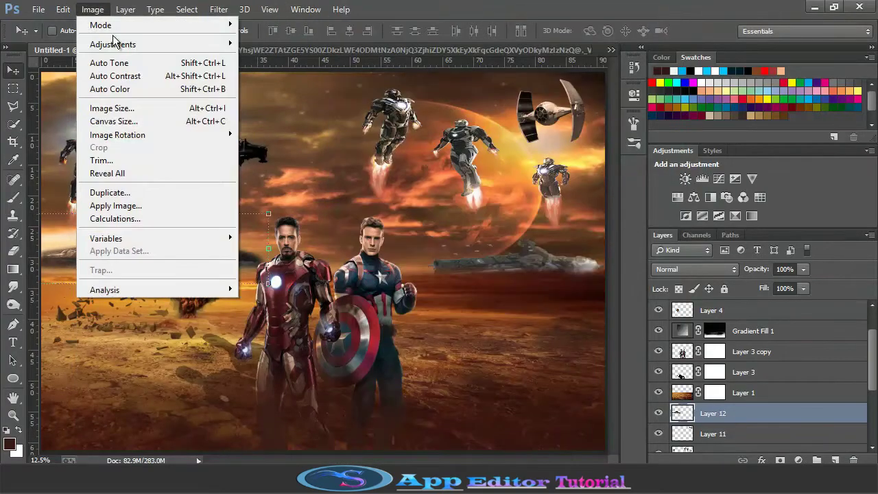
pyautogui.moveTo(232, 45)
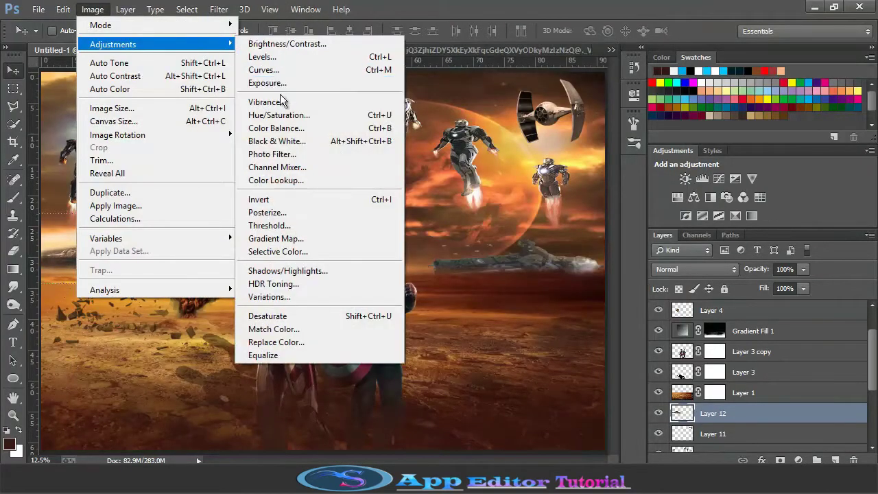
pyautogui.click(279, 114)
pyautogui.moveTo(352, 188); pyautogui.dragTo(527, 189)
pyautogui.moveTo(506, 273)
pyautogui.mouseDown()
pyautogui.moveTo(531, 274)
pyautogui.moveTo(461, 274)
pyautogui.moveTo(491, 275)
pyautogui.mouseUp()
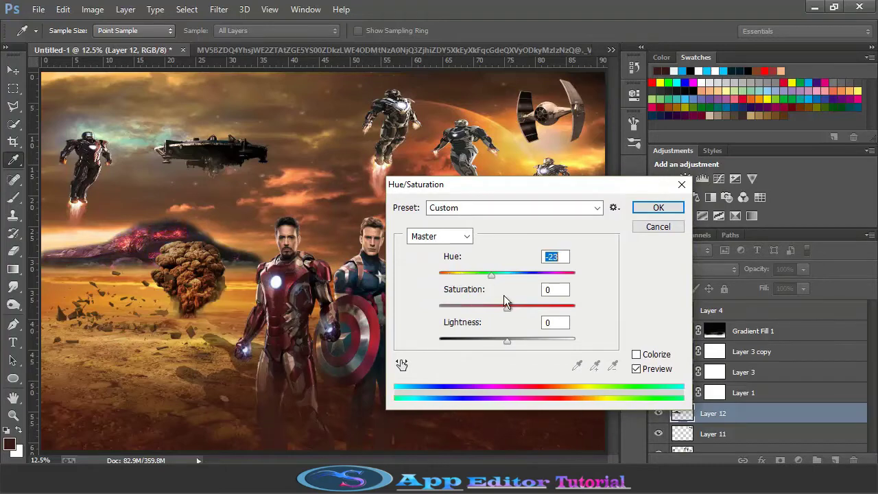
pyautogui.moveTo(524, 309); pyautogui.dragTo(456, 310)
pyautogui.click(657, 208)
# Apply a Photo Filter to Layer 12 using Warming Filter (85) at 80% density.
pyautogui.click(92, 9)
pyautogui.moveTo(113, 44)
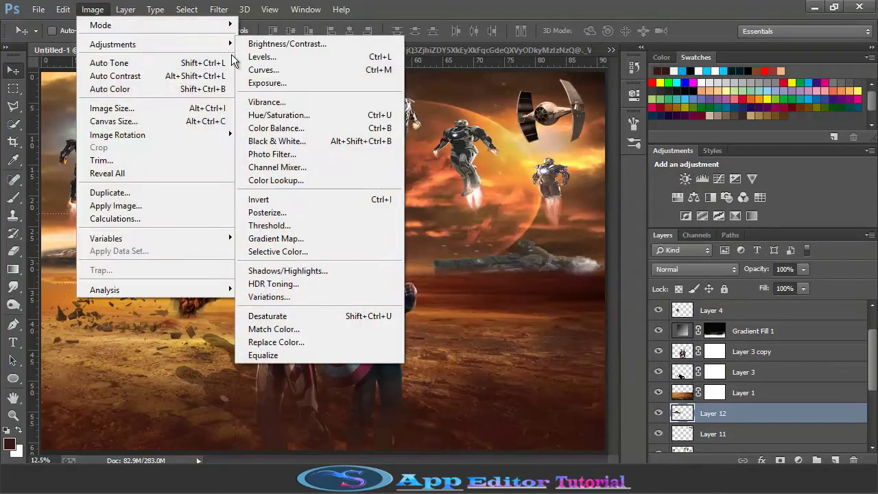
pyautogui.click(274, 154)
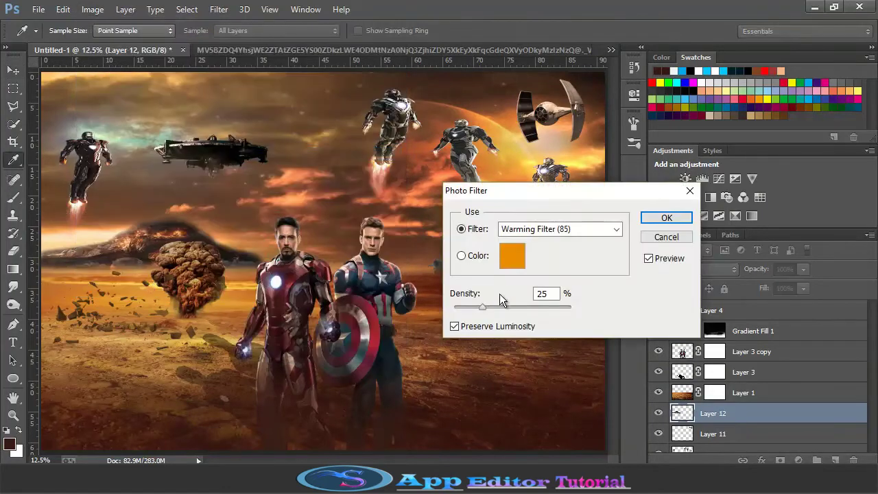
pyautogui.click(534, 307)
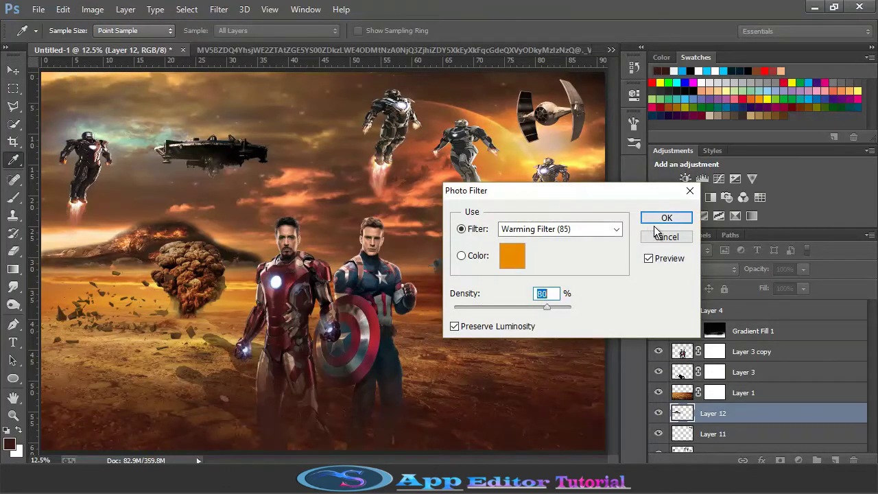
pyautogui.click(664, 218)
# Soften the volcano's lower outer edge on Layer 12 with the 279 px Blur tool at 100% strength.
pyautogui.click(13, 287)
pyautogui.click(65, 283)
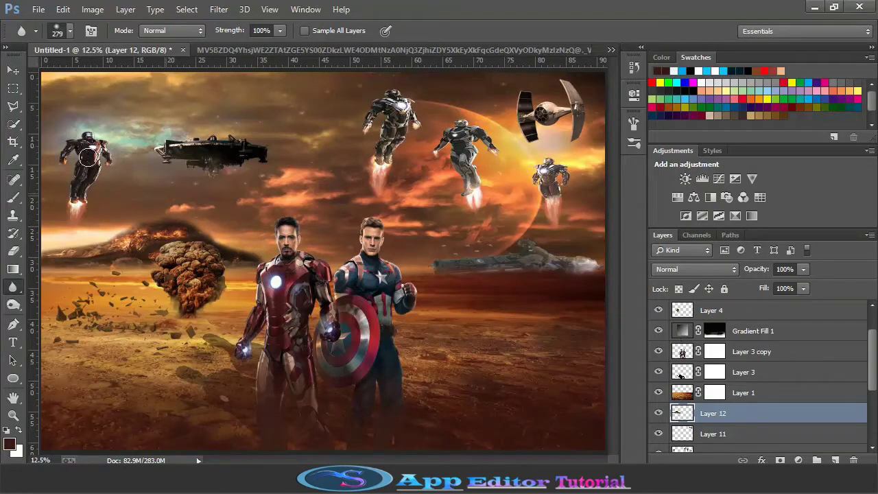
pyautogui.press('v')
# Move the dark spaceship on Layer 6 straight up, higher into the sky above the flying suit.
pyautogui.scroll(2, 682, 309)
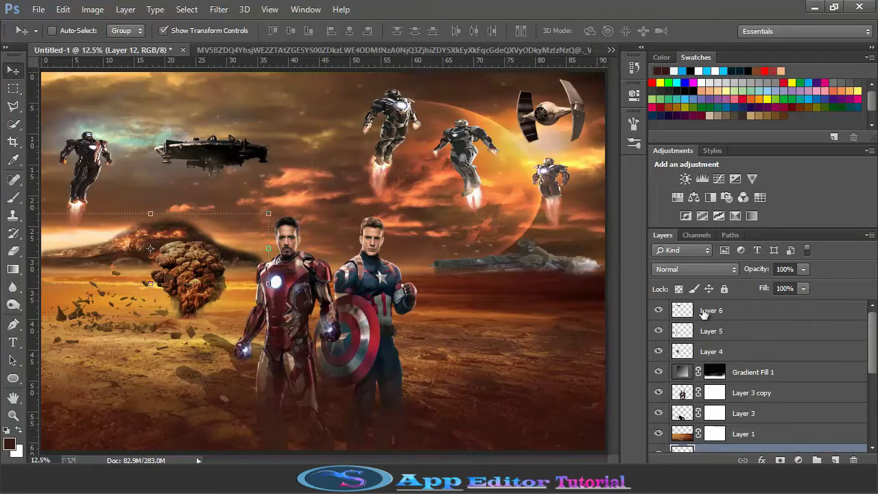
pyautogui.click(706, 312)
pyautogui.click(13, 287)
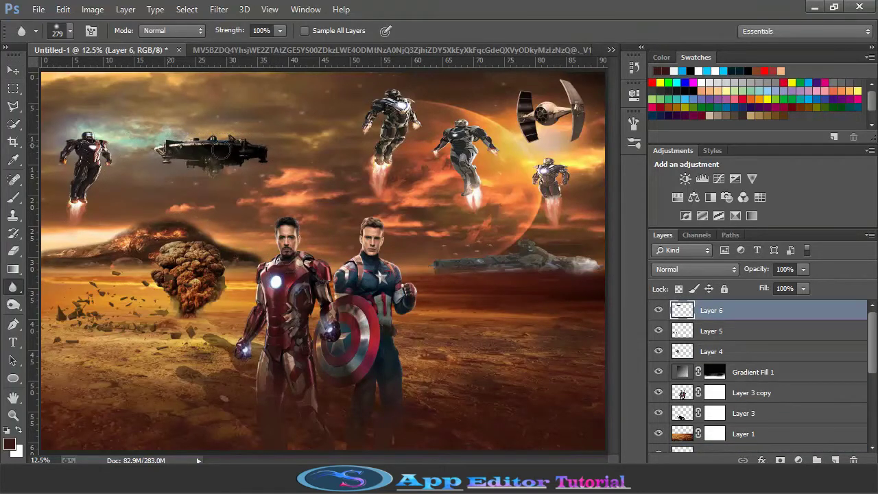
pyautogui.press('v')
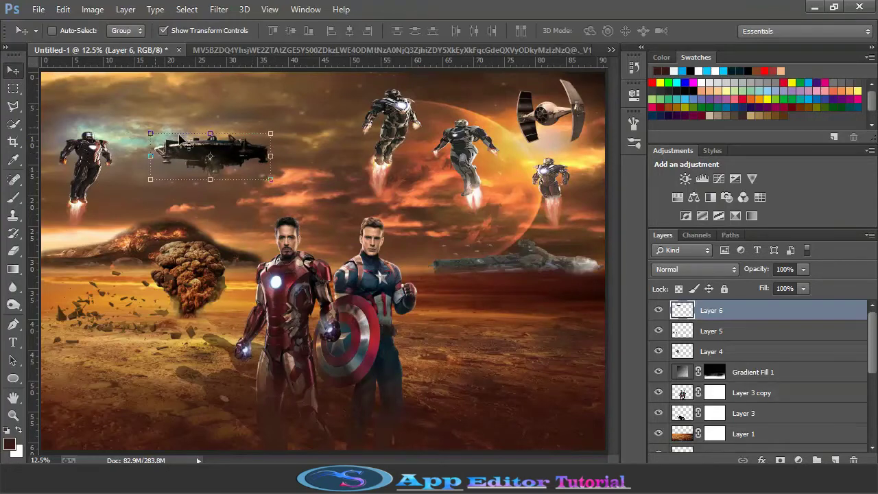
pyautogui.hotkey('ctrl', 't')
pyautogui.moveTo(255, 152); pyautogui.dragTo(254, 122)
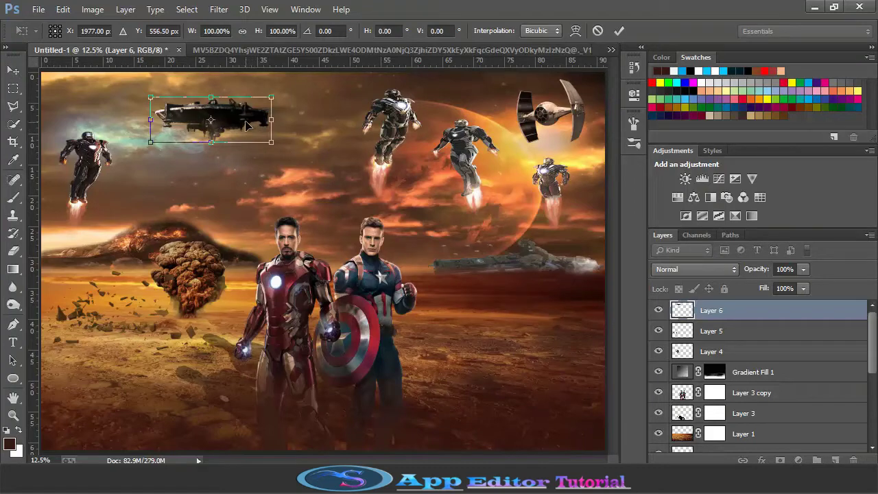
pyautogui.click(619, 30)
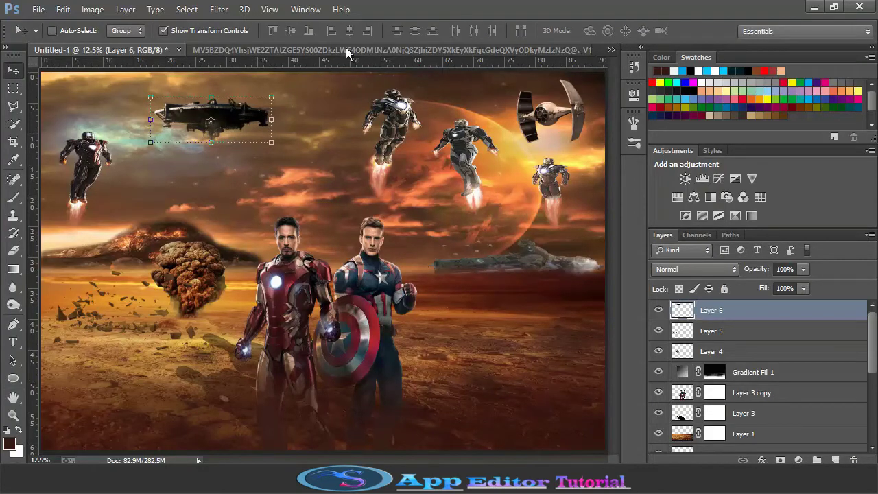
# Close the volcano source image and open the nubes cloud PNG, preview-81328-dnQ1kwgihi-high_0004.jpg and shivam_by_shivamcreation02-da4d344.jpg from the ps1 folder.
pyautogui.click(384, 49)
pyautogui.hotkey('ctrl', 'Tab')
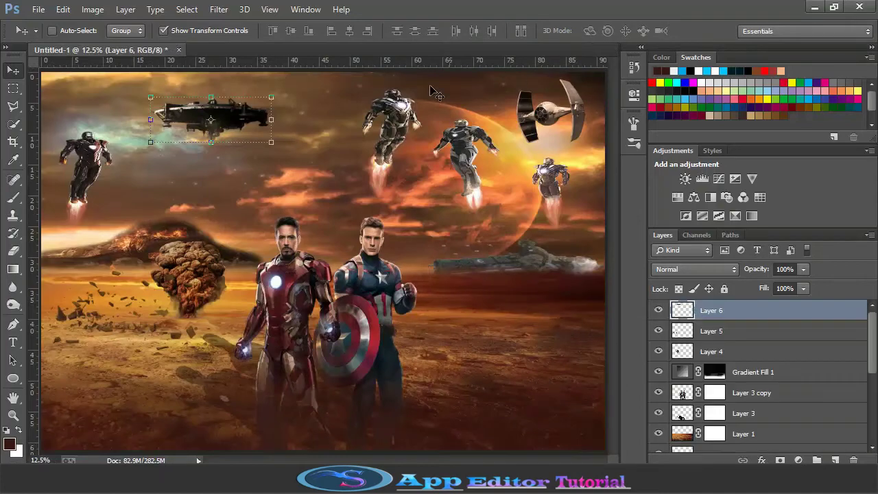
pyautogui.click(37, 9)
pyautogui.click(42, 37)
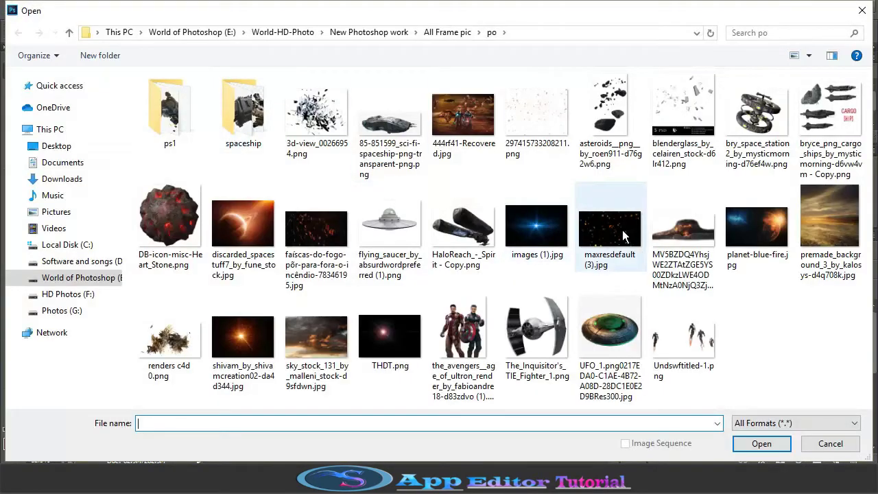
pyautogui.click(170, 110)
pyautogui.click(761, 444)
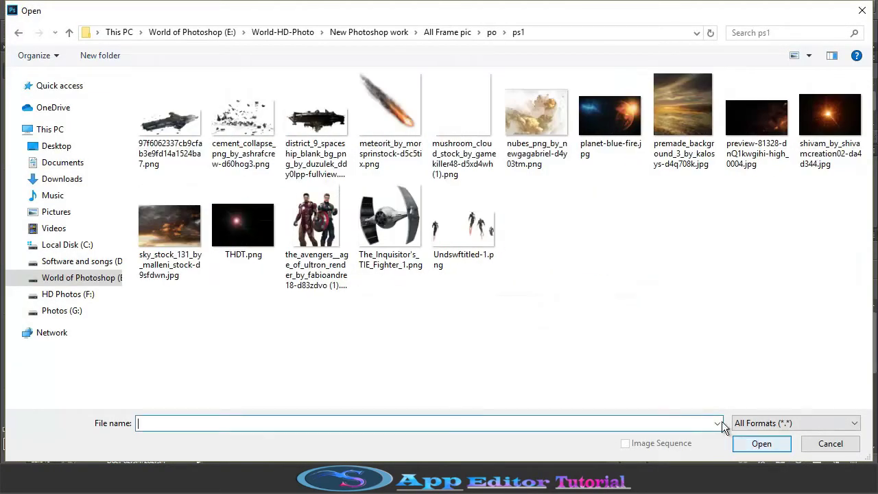
pyautogui.click(741, 127)
pyautogui.keyDown('ctrl'); pyautogui.click(554, 122); pyautogui.keyUp('ctrl')
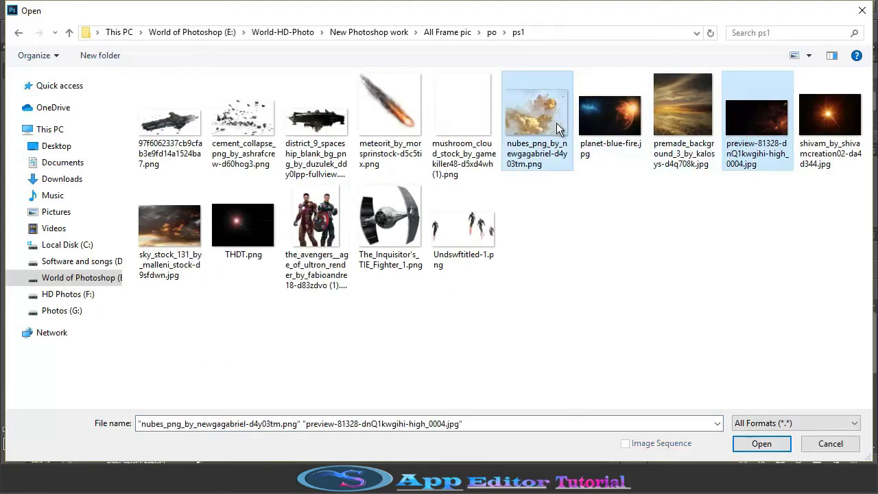
pyautogui.keyDown('ctrl'); pyautogui.click(828, 120); pyautogui.keyUp('ctrl')
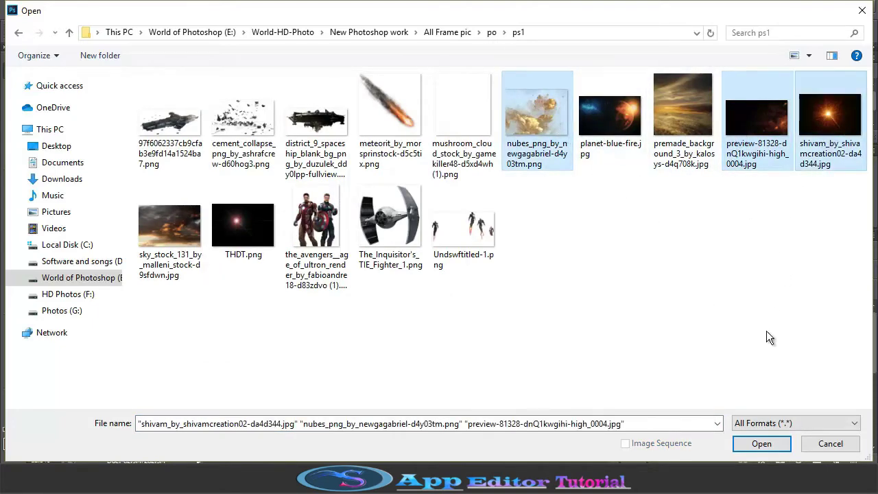
pyautogui.click(763, 444)
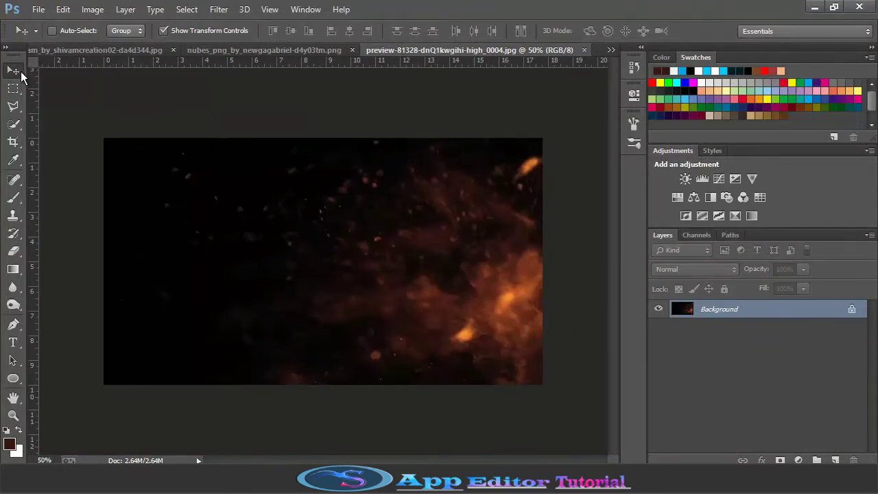
# Cut the whole spark burst out of shivam_by_shivamcreation02-da4d344.jpg and close that document.
pyautogui.click(274, 48)
pyautogui.click(161, 52)
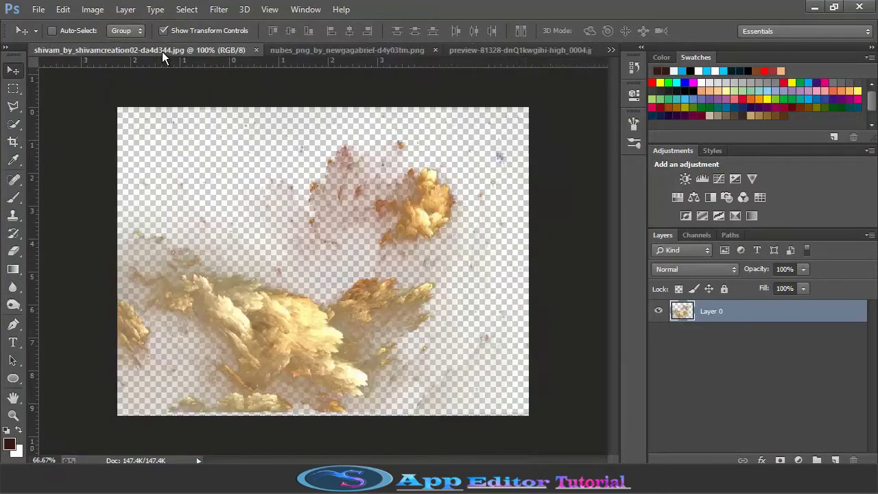
pyautogui.click(13, 88)
pyautogui.click(62, 9)
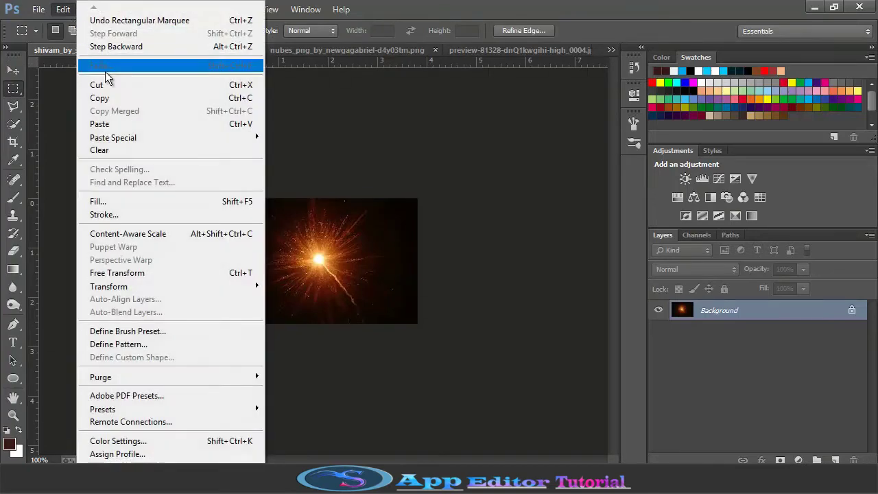
pyautogui.click(102, 85)
pyautogui.click(263, 50)
pyautogui.click(454, 188)
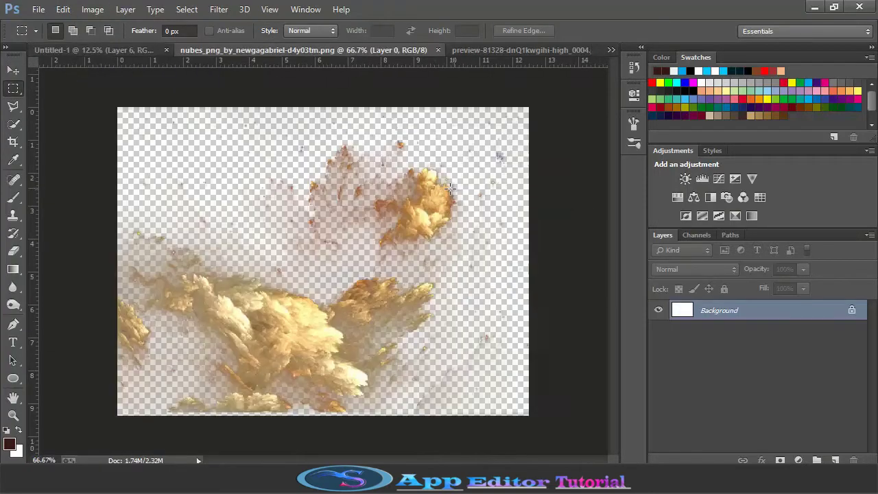
# Paste the spark burst into the Untitled-1 poster as a new layer.
pyautogui.click(124, 55)
pyautogui.click(63, 9)
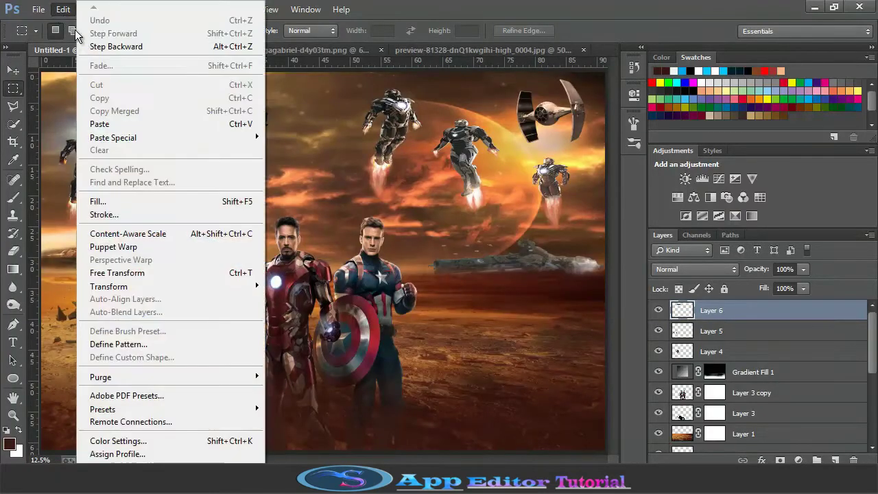
pyautogui.click(96, 123)
pyautogui.click(12, 70)
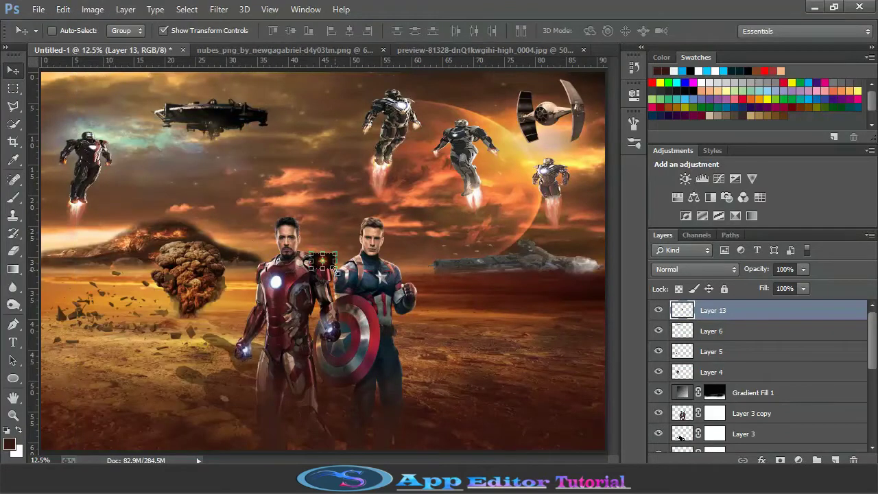
# Enlarge the spark burst over Captain America's raised fist and erase its hard rectangular edges with a soft 195 px eraser.
pyautogui.hotkey('ctrl', 't')
pyautogui.moveTo(336, 272); pyautogui.dragTo(452, 288)
pyautogui.press('Return')
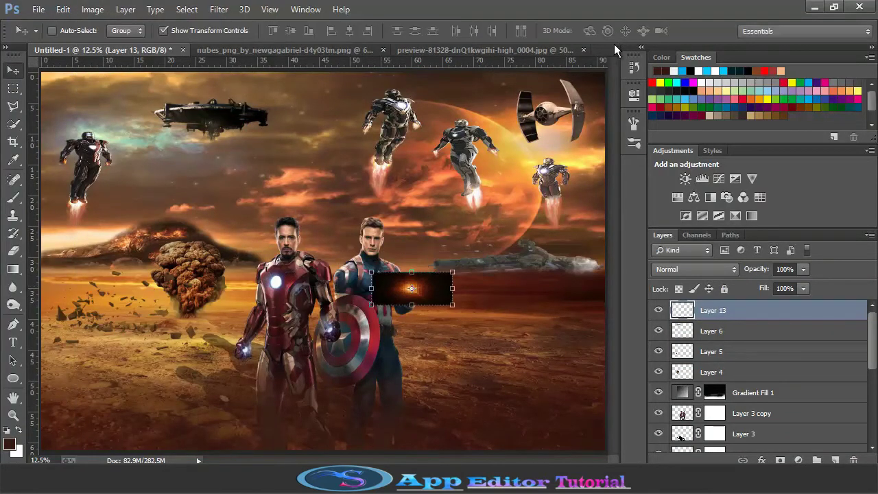
pyautogui.click(12, 251)
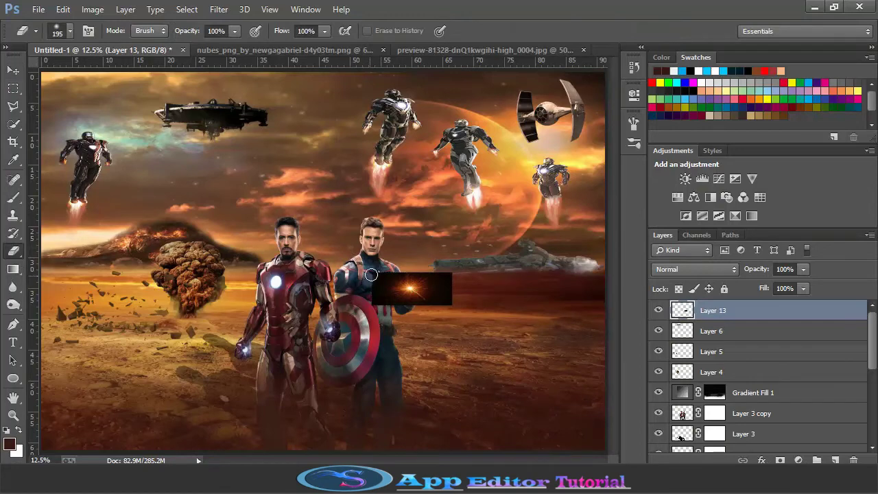
pyautogui.moveTo(371, 275)
pyautogui.mouseDown()
pyautogui.moveTo(446, 279)
pyautogui.moveTo(452, 272)
pyautogui.moveTo(380, 263)
pyautogui.moveTo(430, 270)
pyautogui.moveTo(449, 286)
pyautogui.moveTo(447, 298)
pyautogui.moveTo(371, 289)
pyautogui.mouseUp()
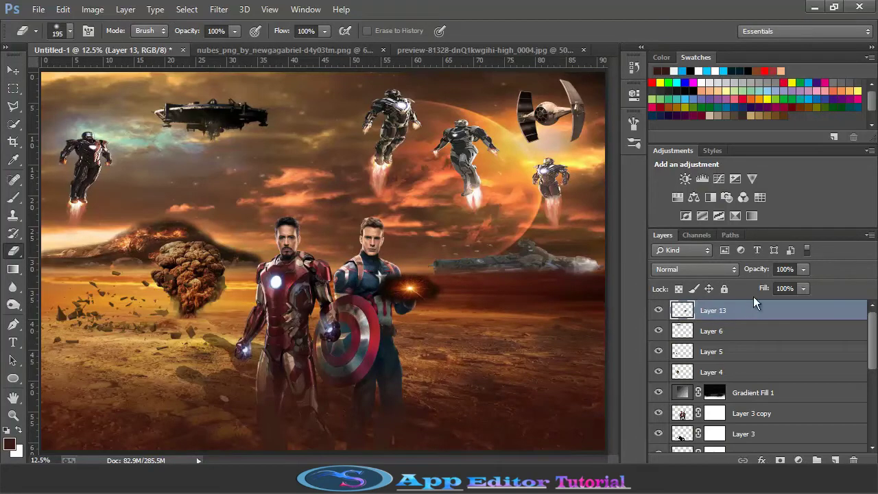
# Set the spark layer's blending mode to Screen and its fill to 77%.
pyautogui.click(720, 269)
pyautogui.click(709, 256)
pyautogui.hotkey('ctrl', '+')
pyautogui.hotkey('ctrl', '+')
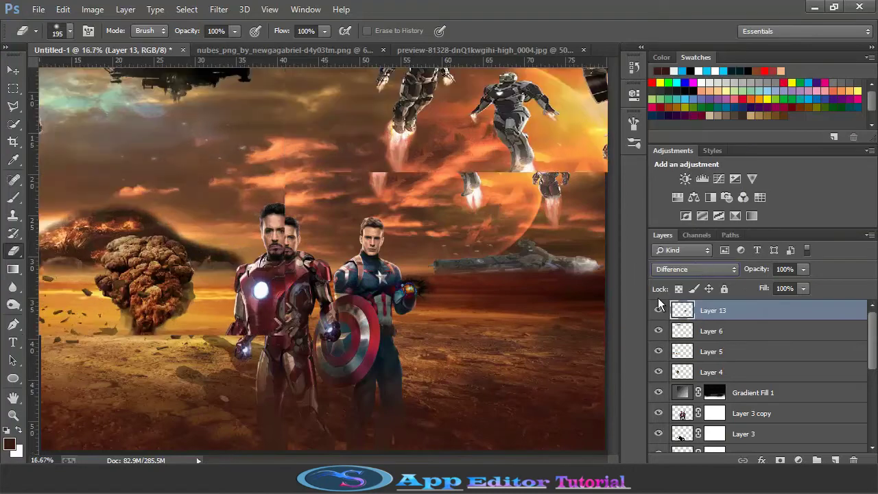
pyautogui.moveTo(416, 460); pyautogui.dragTo(475, 459)
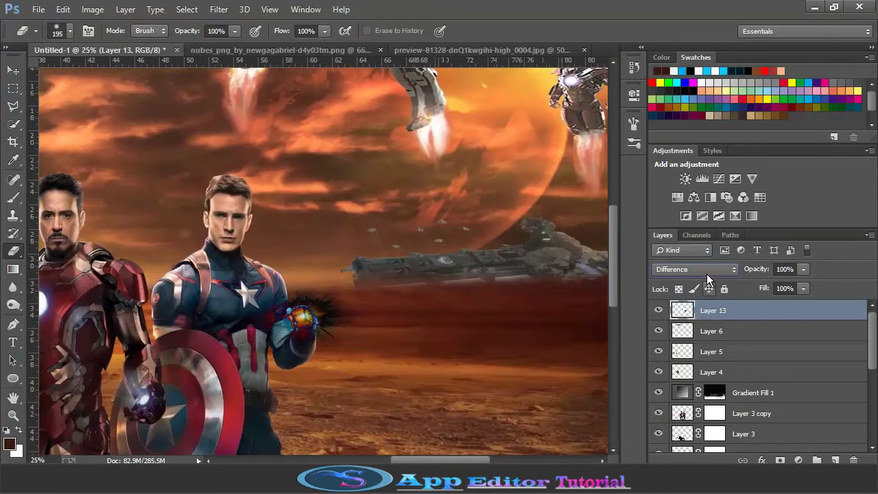
pyautogui.click(706, 269)
pyautogui.click(683, 192)
pyautogui.scroll(5, 696, 270)
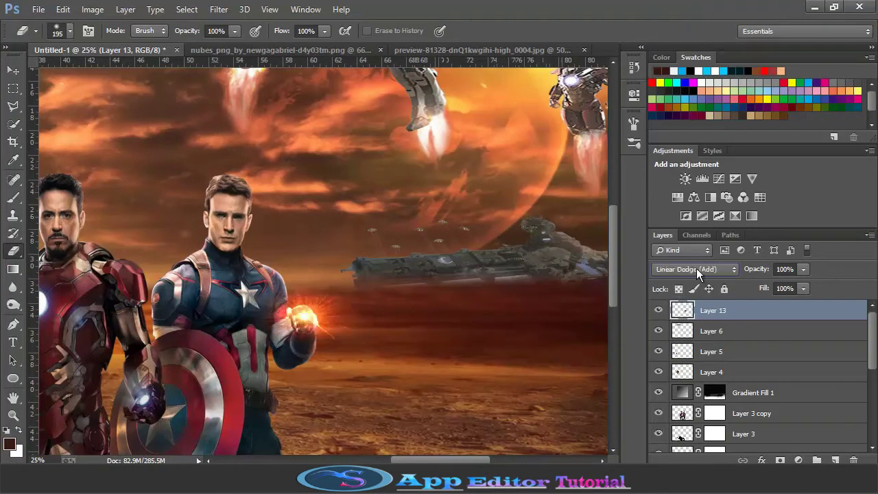
pyautogui.moveTo(803, 288); pyautogui.dragTo(779, 308)
pyautogui.hotkey('ctrl', '-')
pyautogui.hotkey('ctrl', '-')
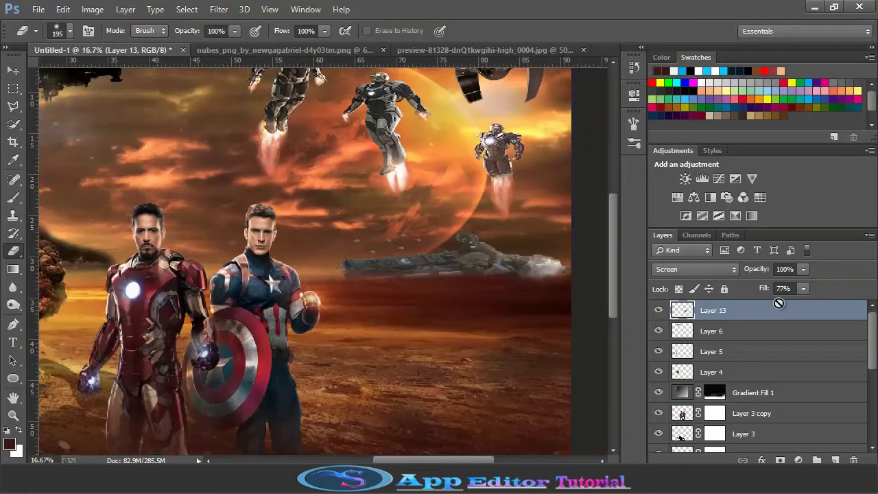
# Bring the golden clouds from nubes_png_by_newgagabriel-d4y03tm.png into the Untitled-1 poster.
pyautogui.click(275, 48)
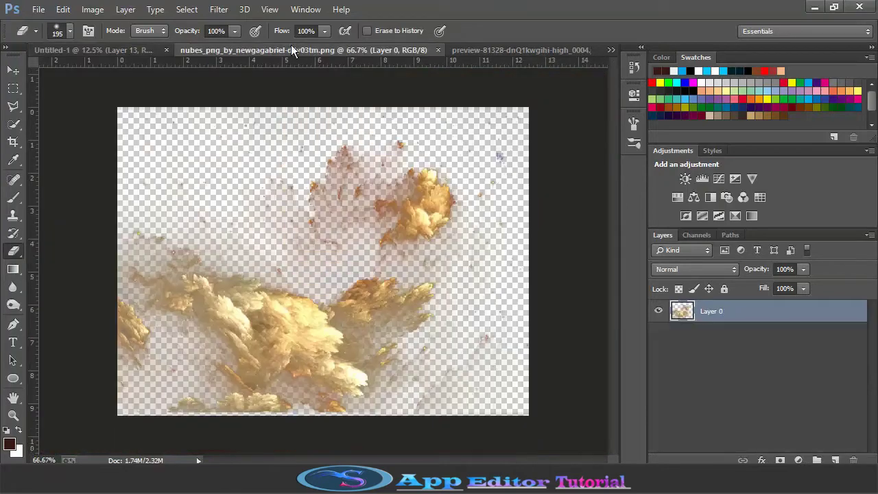
pyautogui.click(13, 70)
pyautogui.moveTo(336, 209); pyautogui.dragTo(259, 159)
# Flip the clouds vertically and stretch them across the whole sky to 730.67% width and -343.56% height.
pyautogui.moveTo(274, 188); pyautogui.dragTo(470, 233)
pyautogui.moveTo(200, 129); pyautogui.dragTo(41, 129)
pyautogui.moveTo(255, 129); pyautogui.dragTo(255, 319)
pyautogui.moveTo(255, 236); pyautogui.dragTo(243, 72)
pyautogui.moveTo(478, 192); pyautogui.dragTo(606, 194)
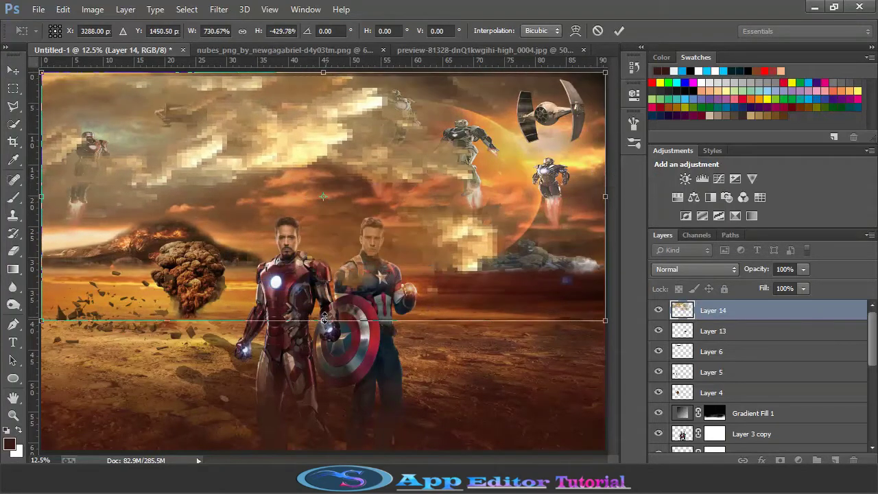
pyautogui.moveTo(324, 320); pyautogui.dragTo(323, 269)
pyautogui.click(618, 30)
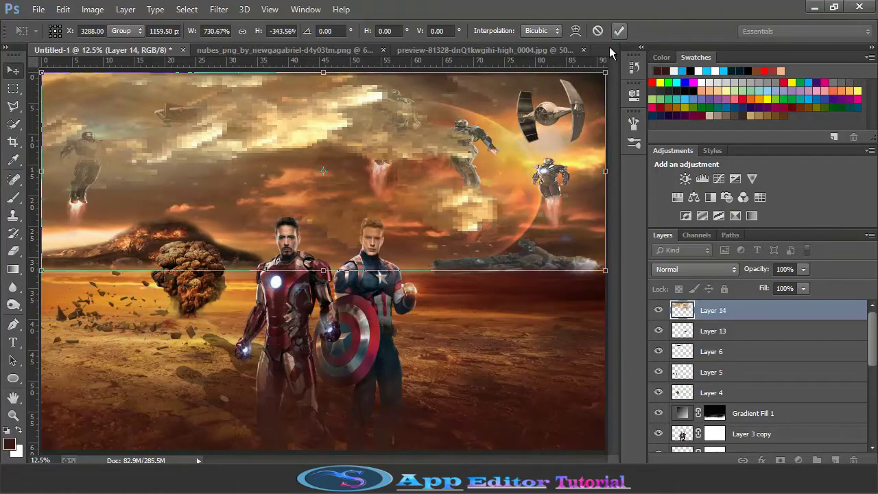
# Stretch the cloud layer slightly upward past the canvas's upper edge, to 102.76% height.
pyautogui.hotkey('ctrl', 't')
pyautogui.moveTo(323, 72); pyautogui.dragTo(324, 69)
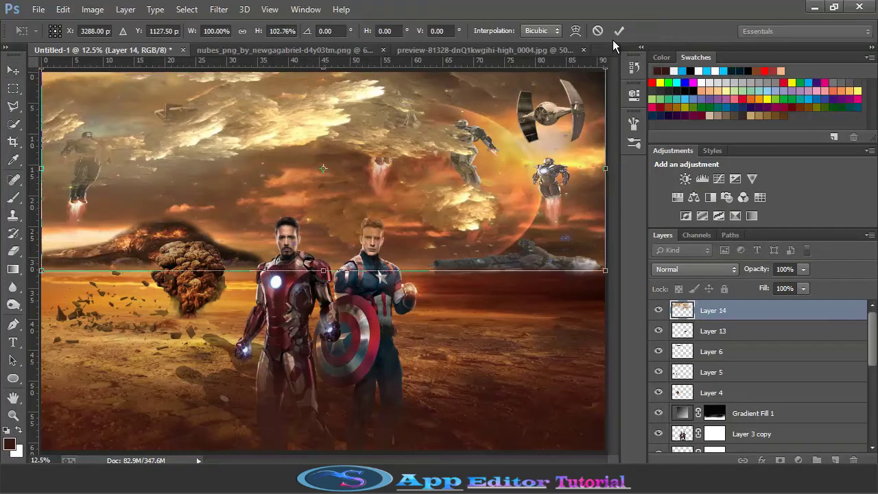
pyautogui.click(618, 30)
# Lower Layer 14's fill to 45% and move the layer down the stack to directly above Layer 2.
pyautogui.moveTo(803, 290); pyautogui.dragTo(784, 400)
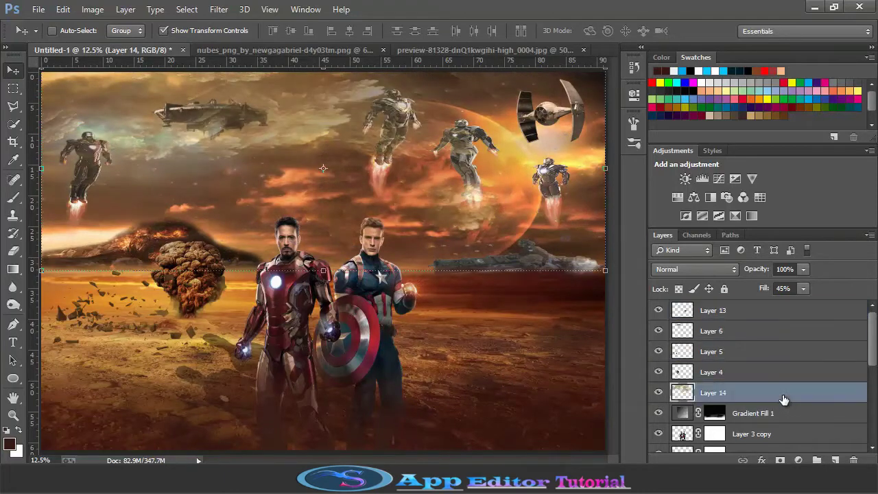
pyautogui.scroll(-2, 789, 377)
pyautogui.moveTo(796, 355); pyautogui.dragTo(801, 428)
pyautogui.scroll(-5, 788, 405)
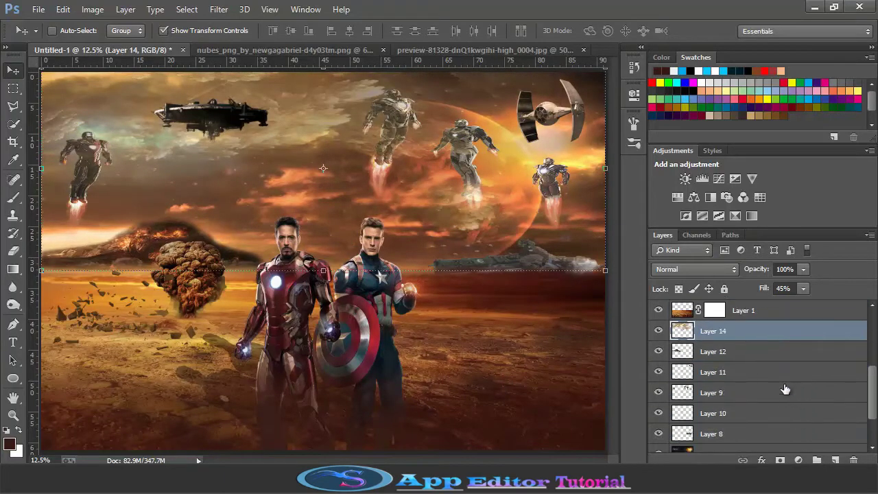
pyautogui.moveTo(774, 335); pyautogui.dragTo(770, 409)
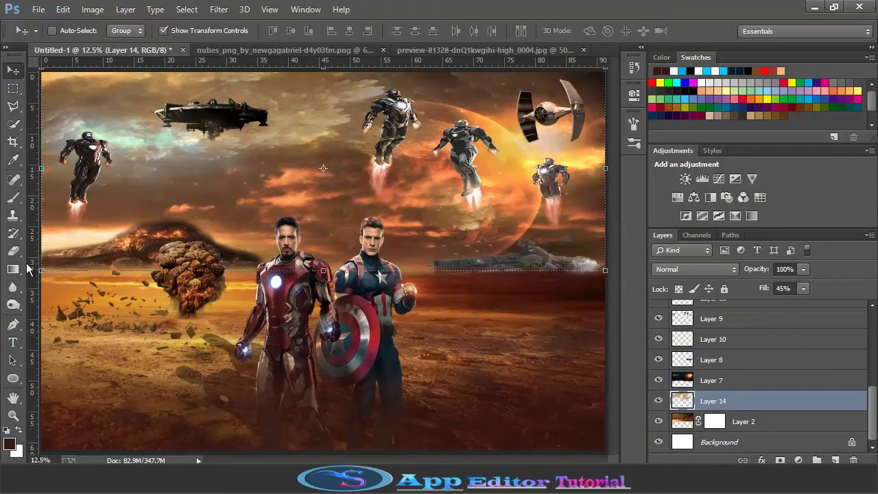
# Darken the clouds on Layer 14 with a 507 px Burn tool on midtones at 100% exposure.
pyautogui.click(13, 304)
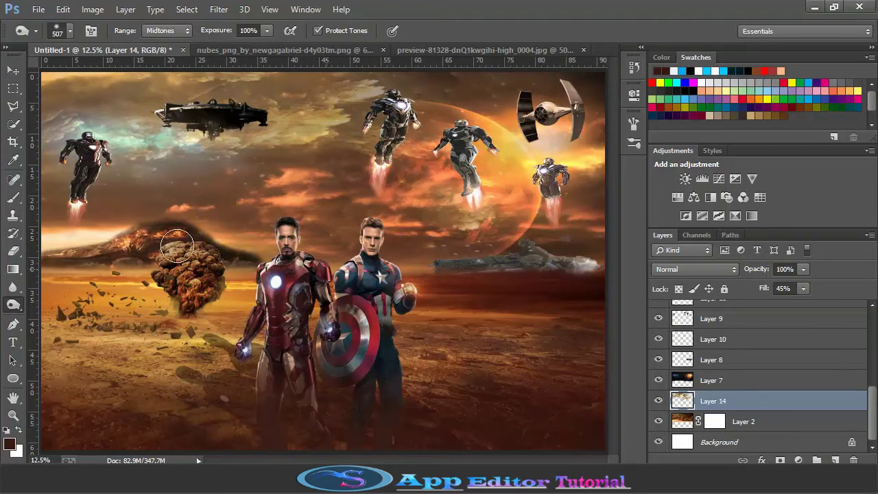
pyautogui.click(13, 71)
# Touch up the lower edge of Layer 14's clouds with the Eraser at 472 px, 100% opacity.
pyautogui.click(13, 251)
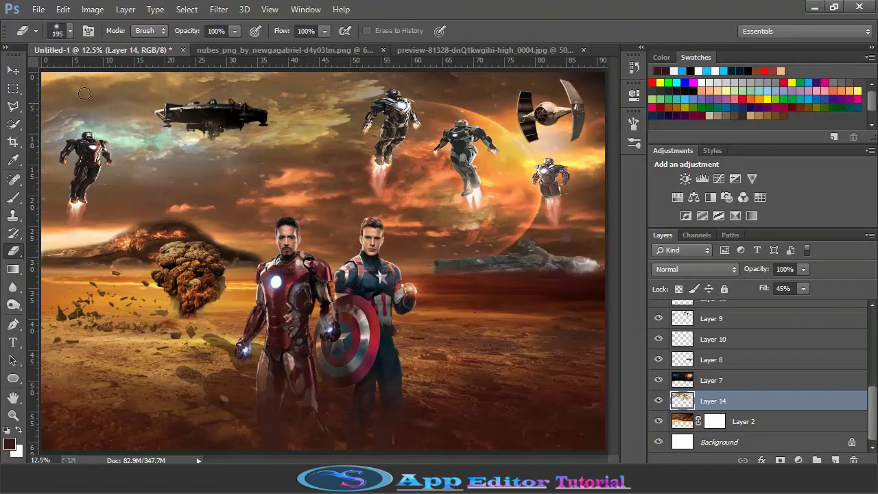
pyautogui.click(71, 34)
pyautogui.moveTo(123, 85); pyautogui.dragTo(147, 81)
pyautogui.press('Return')
pyautogui.click(13, 71)
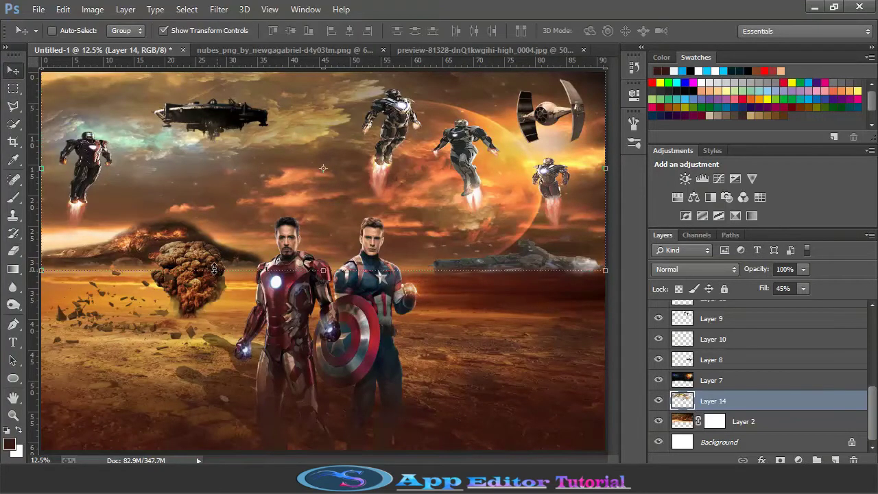
pyautogui.click(13, 251)
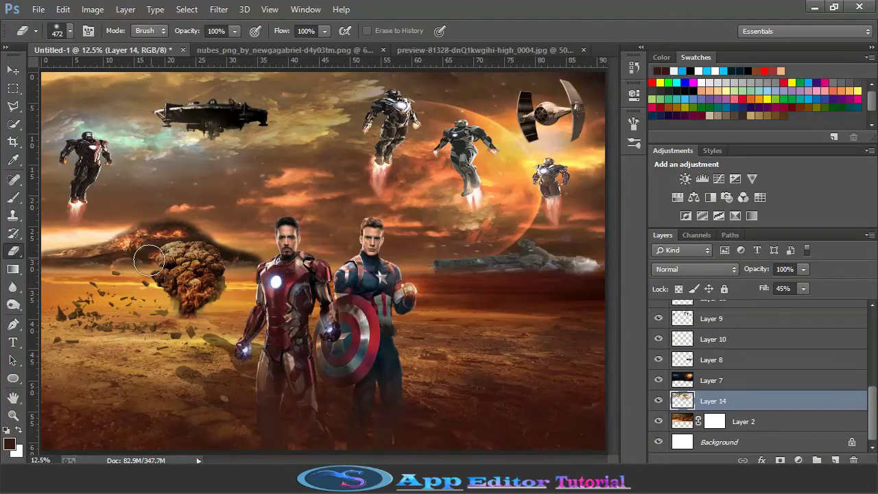
# Burn the Layer 14 clouds with a 507 px midtones brush at 100% exposure and lower the layer's fill to 26%.
pyautogui.click(13, 305)
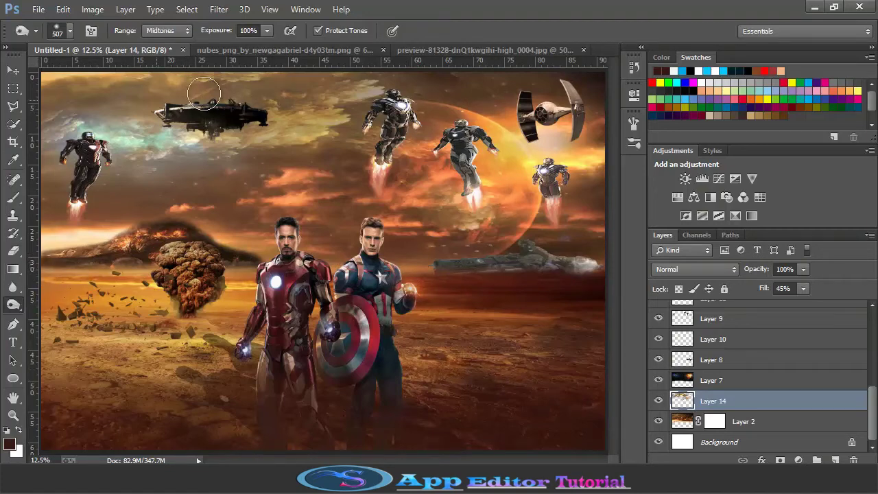
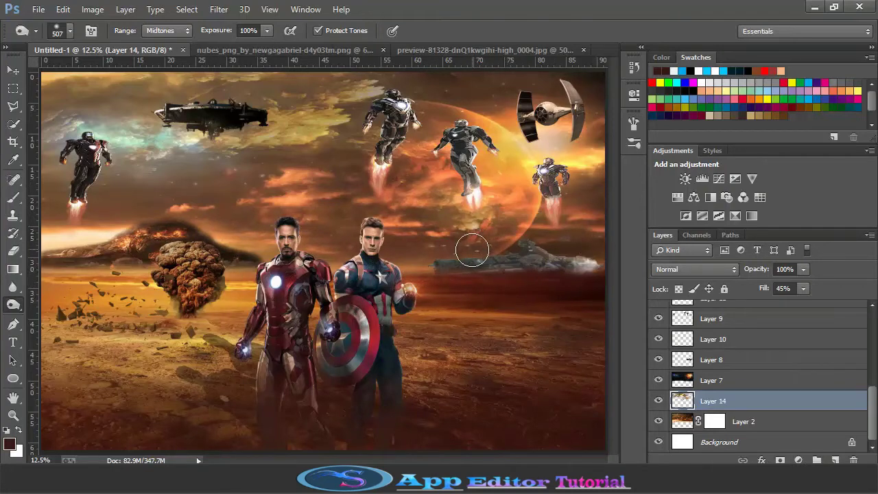
pyautogui.click(803, 288)
pyautogui.moveTo(802, 302); pyautogui.dragTo(790, 303)
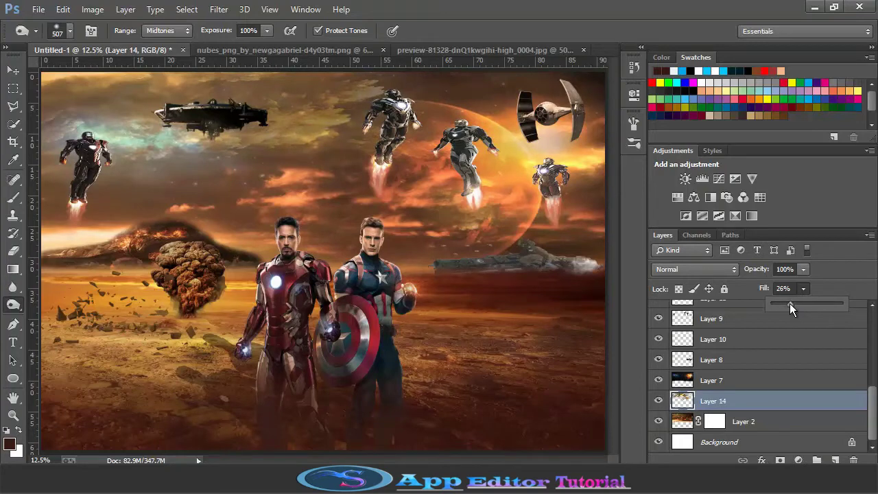
# Add a new layer directly above Layer 3 copy and set the foreground colour to cyan.
pyautogui.scroll(5, 813, 429)
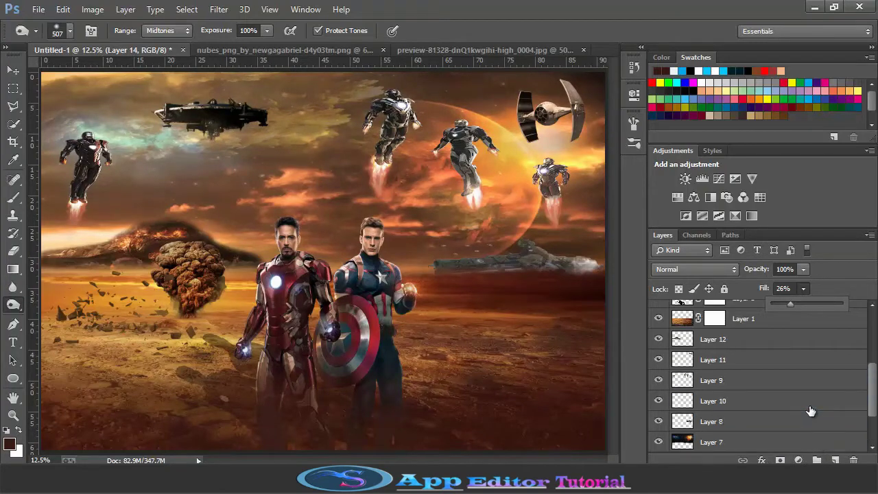
pyautogui.click(786, 363)
pyautogui.click(834, 460)
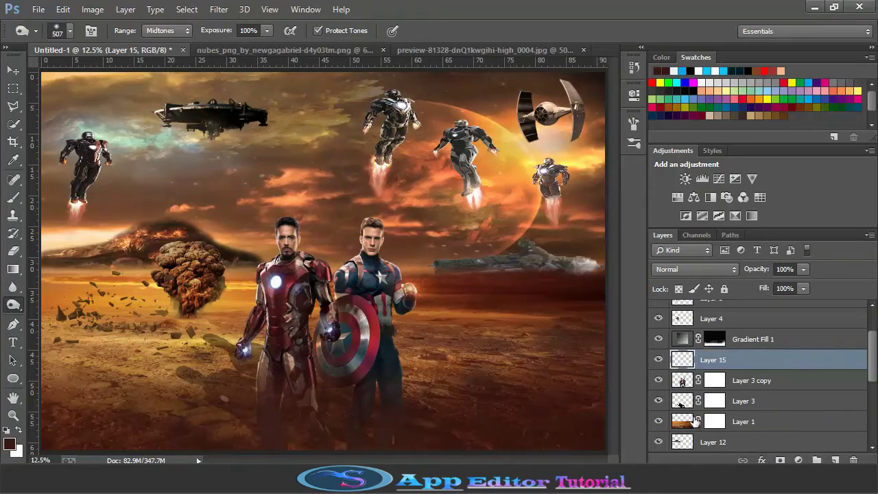
pyautogui.click(676, 80)
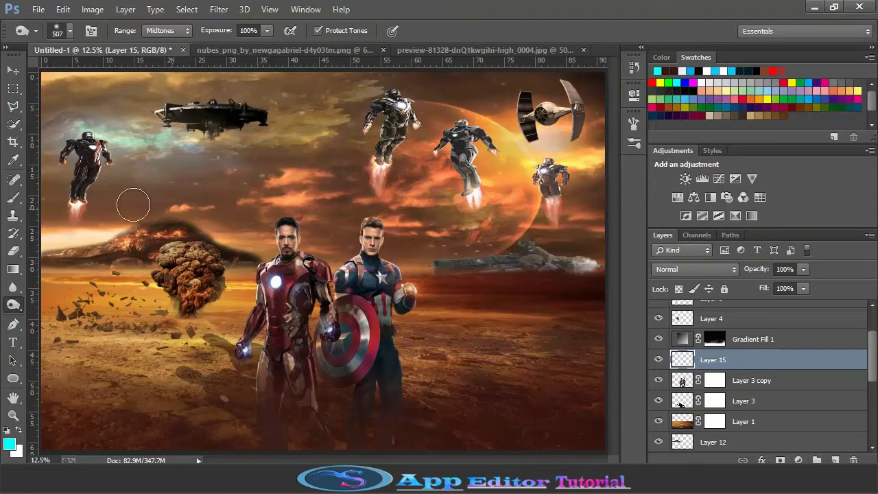
# Paint a soft 419 px cyan spot over Iron Man's chest light on Layer 15 and set the layer to Overlay.
pyautogui.click(13, 197)
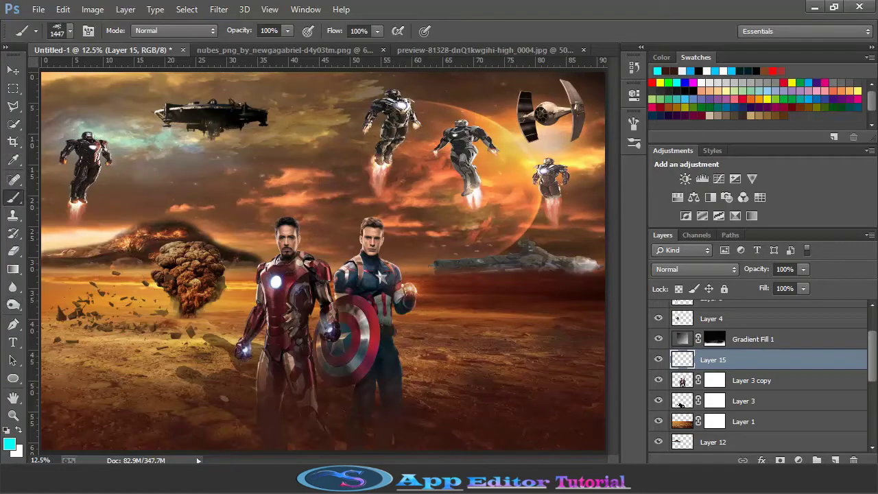
pyautogui.click(70, 31)
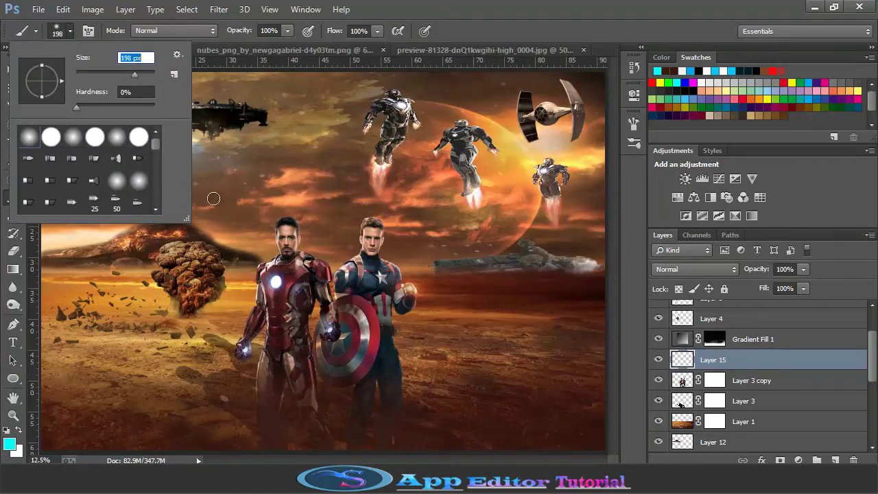
pyautogui.click(278, 281)
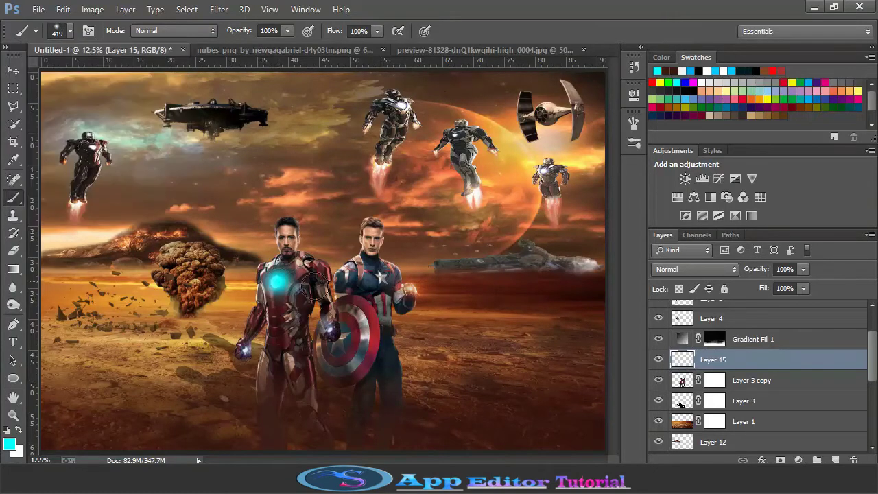
pyautogui.click(676, 269)
pyautogui.click(685, 174)
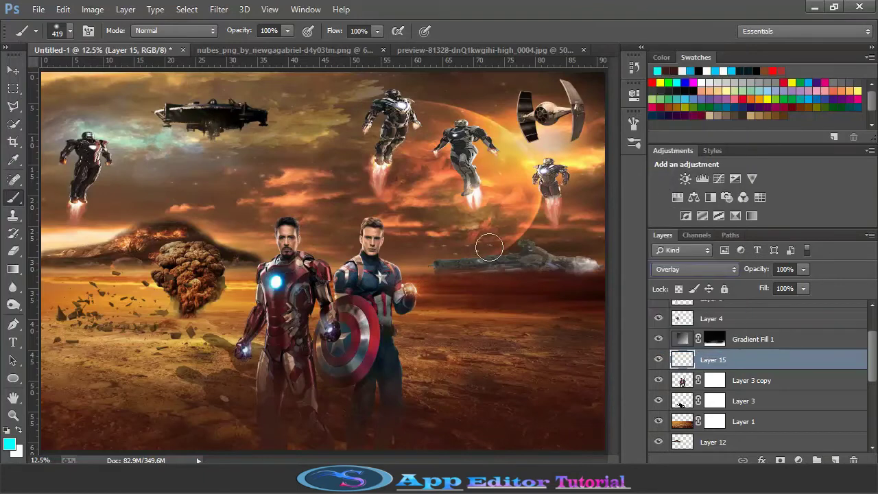
# Paint more cyan glow across the large Iron Man's chest and over both of his hand lights on Layer 15.
pyautogui.moveTo(273, 284); pyautogui.dragTo(293, 278)
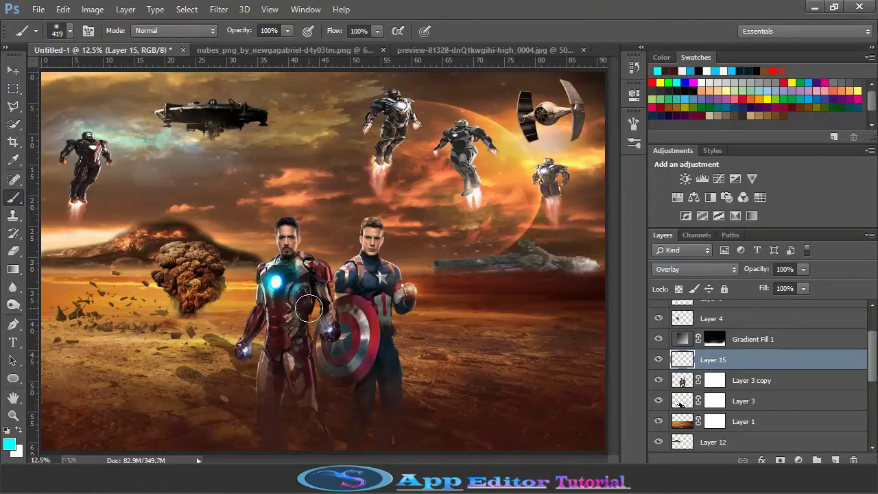
pyautogui.hotkey('ctrl', '+')
pyautogui.click(216, 382)
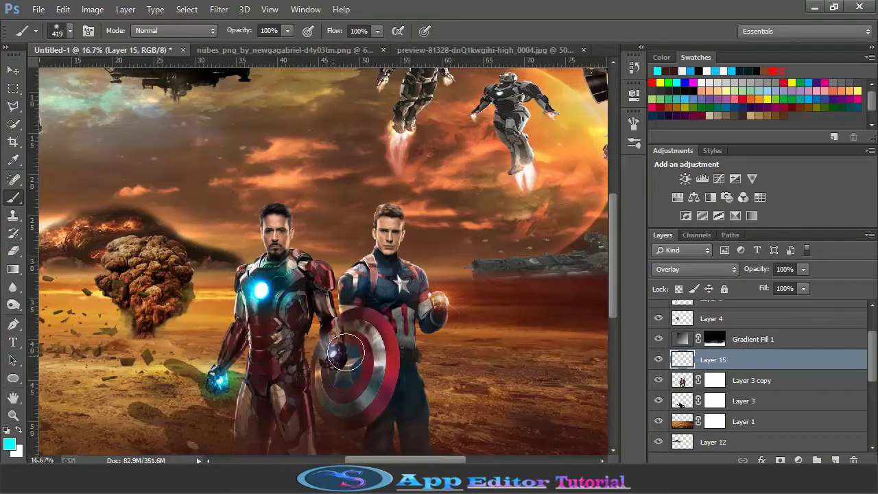
pyautogui.click(334, 354)
pyautogui.click(233, 380)
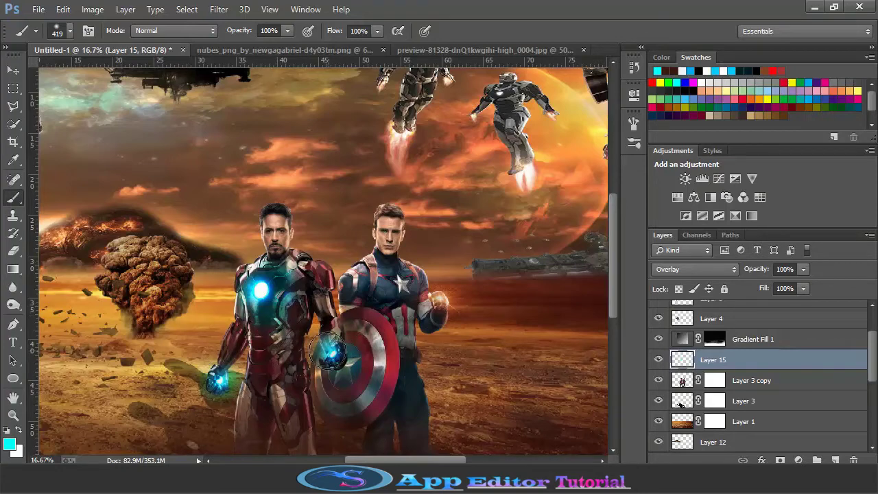
# Try painting cyan glows on the chests of the leftmost flying suit and the one above Captain America.
pyautogui.scroll(2, 308, 353)
pyautogui.hscroll(-8, 334, 251)
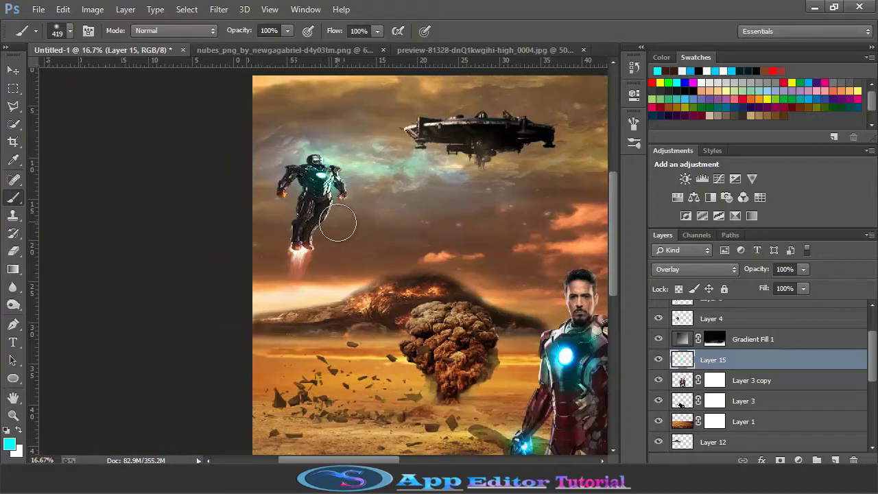
pyautogui.hscroll(8, 349, 274)
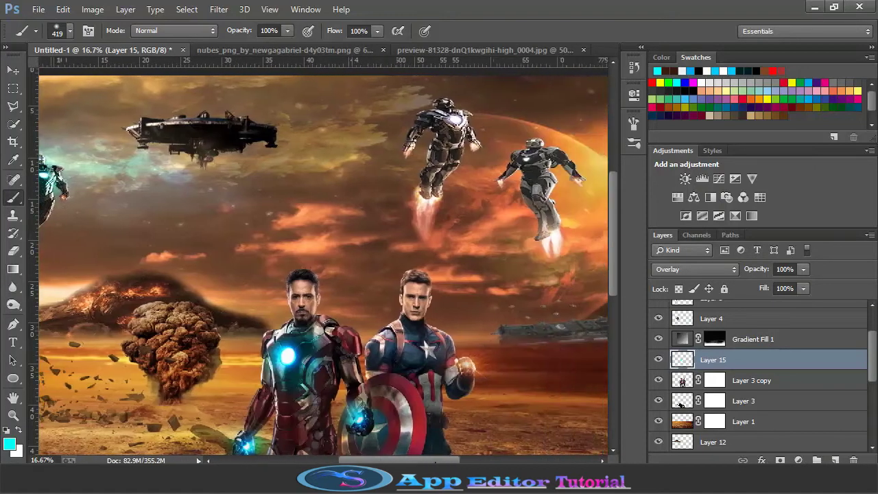
pyautogui.click(452, 122)
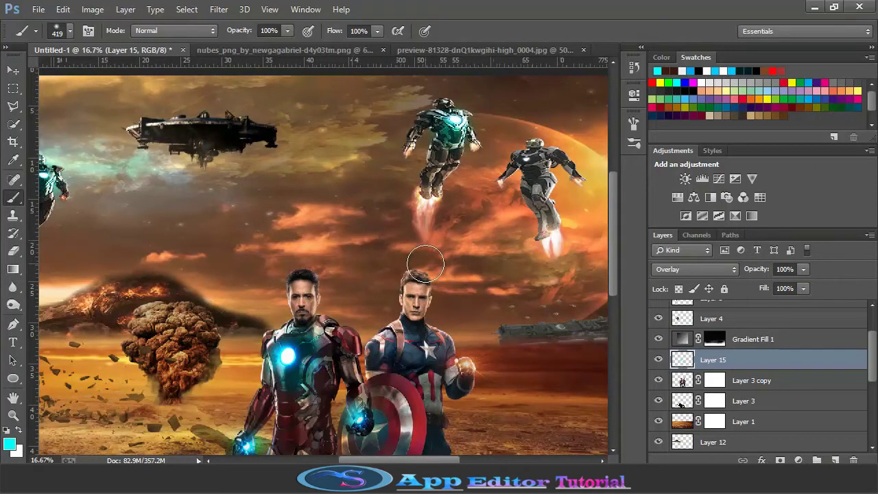
pyautogui.hotkey('ctrl', '-')
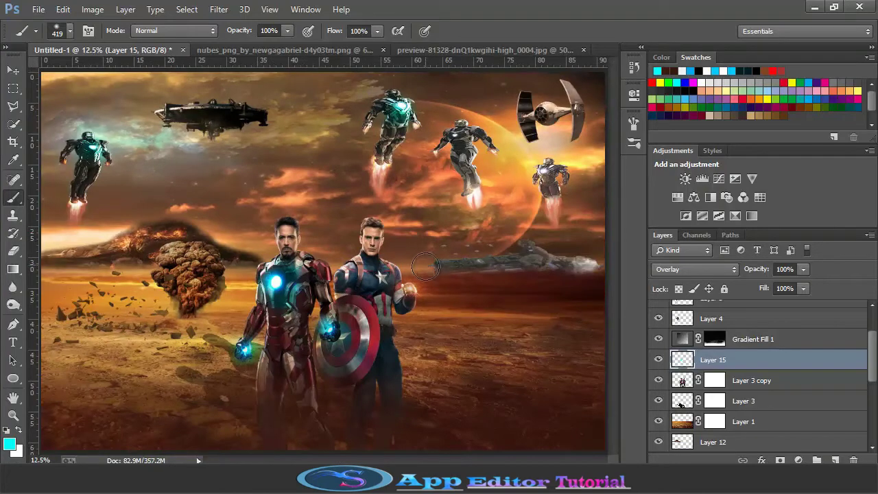
# Undo the cyan glows on the two flying suits, keeping Layer 15 selected.
pyautogui.click(717, 322)
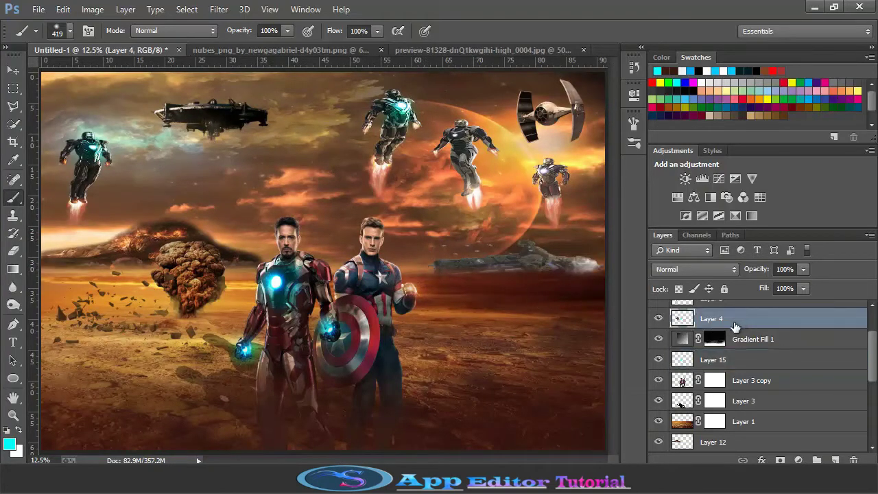
pyautogui.hotkey('ctrl', 'alt', 'z')
pyautogui.hotkey('ctrl', 'alt', 'z')
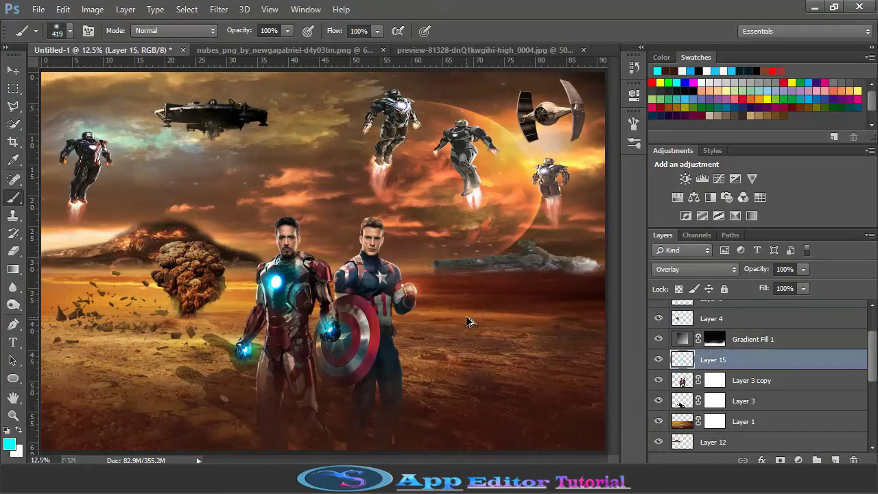
# Close the nubes_png document and bring the sparks image preview-81328-dnQ1kwgihi-high_0004.jpg into the poster above Layer 15.
pyautogui.click(288, 49)
pyautogui.hotkey('ctrl', 'w')
pyautogui.click(378, 50)
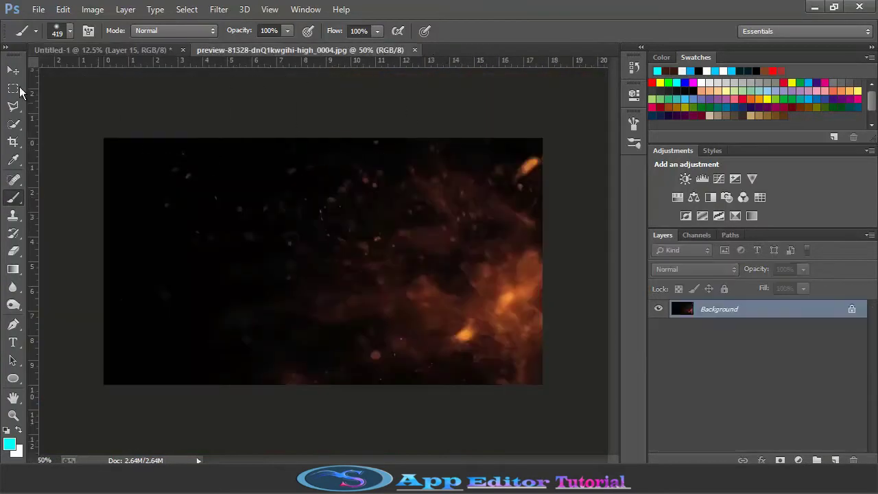
pyautogui.click(13, 69)
pyautogui.hotkey('ctrl', 'v')
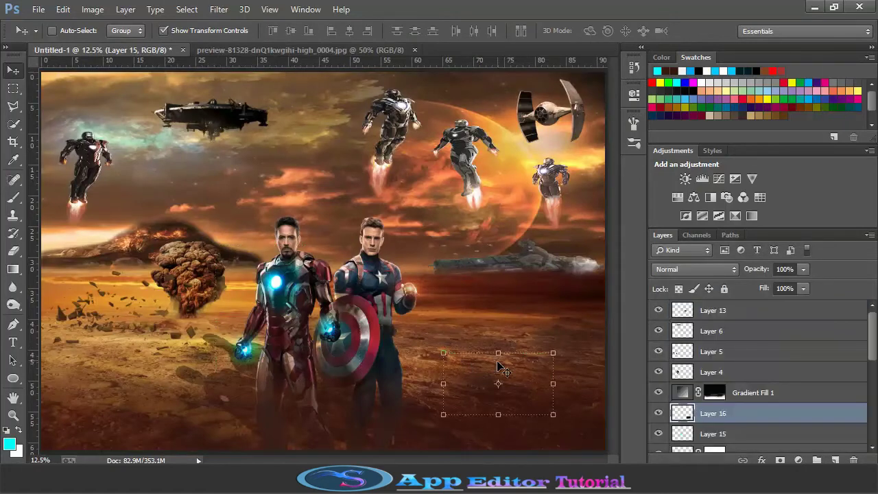
# Stretch the sparks image across the full width of the poster's lower half, to 513.75% width and 323.19% height.
pyautogui.hotkey('ctrl', 't')
pyautogui.moveTo(558, 420); pyautogui.dragTo(604, 450)
pyautogui.moveTo(443, 402); pyautogui.dragTo(42, 402)
pyautogui.moveTo(323, 353); pyautogui.dragTo(372, 246)
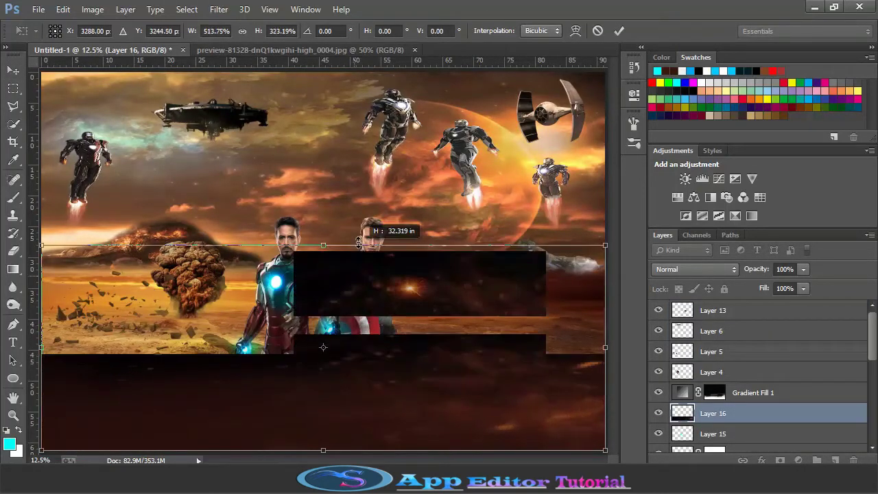
pyautogui.click(619, 30)
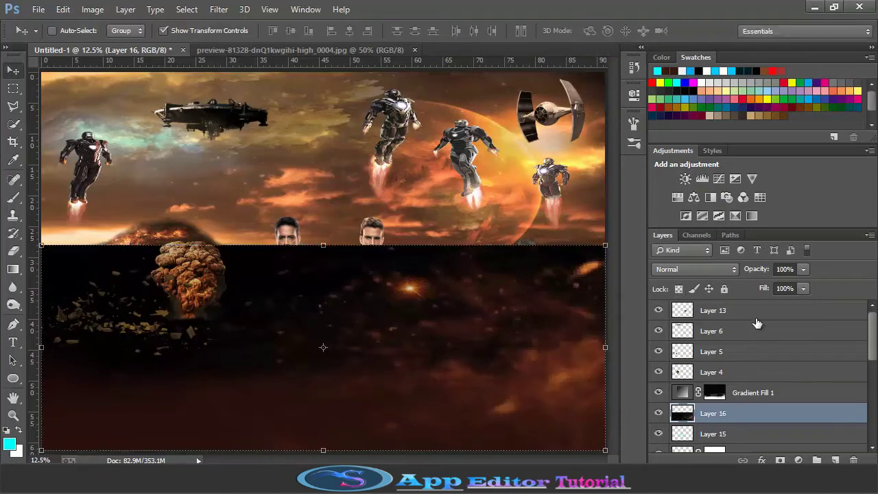
# Try Soft Light on Layer 16, settle on the Screen blend mode, and keep the fill at 100%.
pyautogui.click(719, 269)
pyautogui.click(717, 268)
pyautogui.click(713, 267)
pyautogui.click(695, 183)
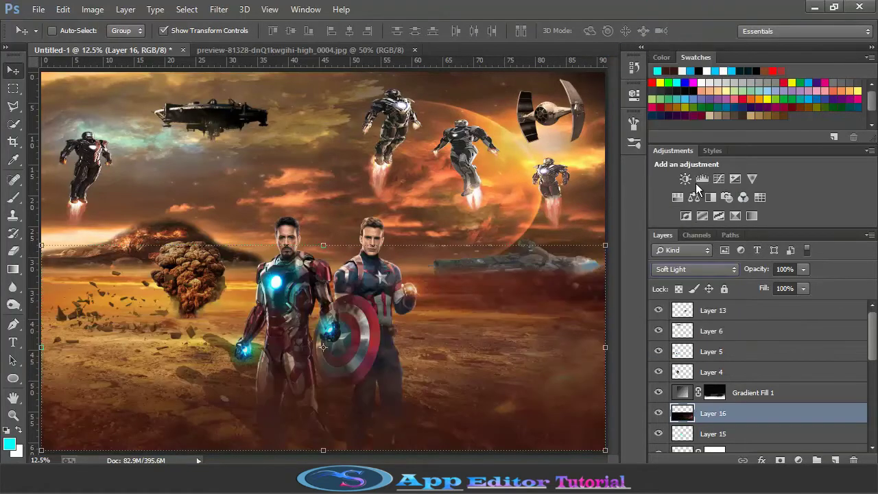
pyautogui.scroll(3, 688, 269)
pyautogui.scroll(1, 687, 269)
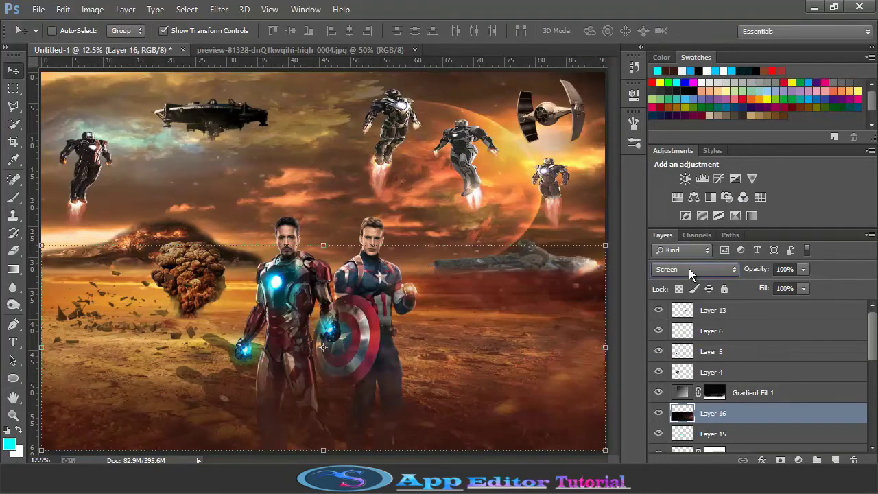
pyautogui.click(801, 288)
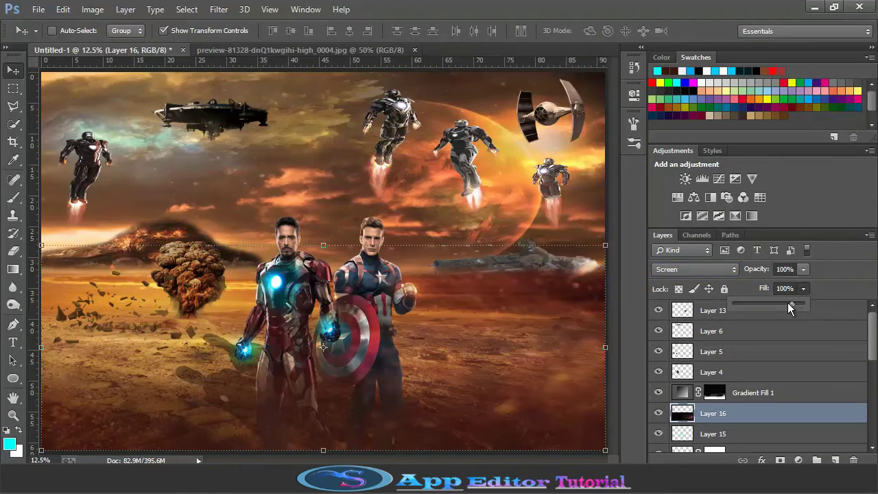
pyautogui.moveTo(787, 302)
pyautogui.mouseDown()
pyautogui.moveTo(771, 303)
pyautogui.moveTo(800, 299)
pyautogui.mouseUp()
# Erase the left side of the sparks on Layer 16 with a 472 px Eraser and lower the layer's fill to 64%.
pyautogui.click(12, 250)
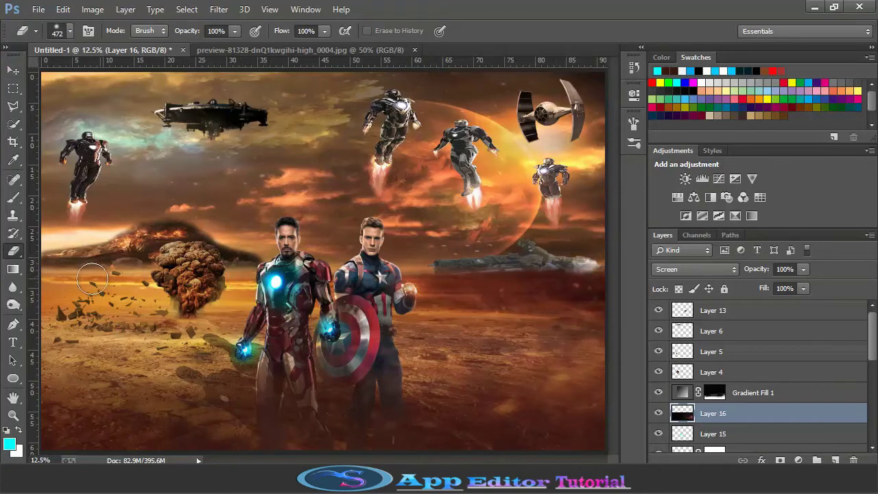
pyautogui.click(12, 304)
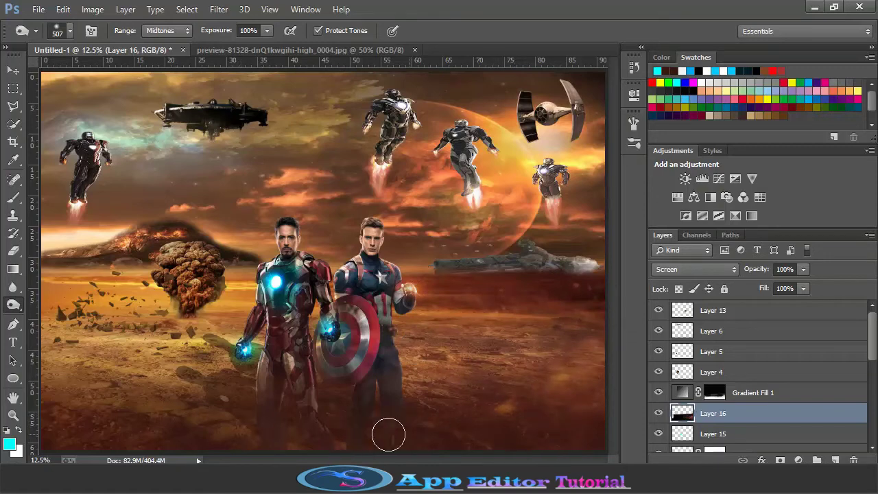
pyautogui.click(802, 288)
pyautogui.moveTo(781, 305); pyautogui.dragTo(778, 305)
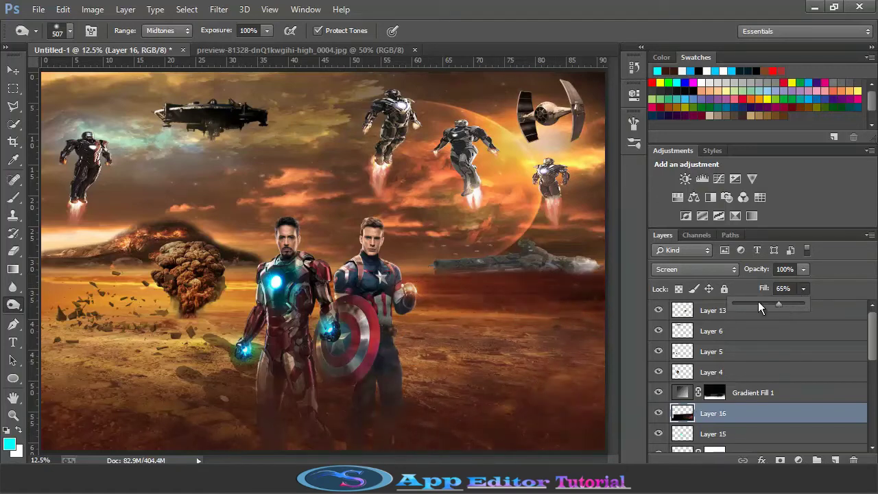
# Try other blend modes on Layer 16, including Lighter Color, Overlay, Linear Light and Color Dodge.
pyautogui.click(715, 270)
pyautogui.click(706, 203)
pyautogui.scroll(2, 692, 272)
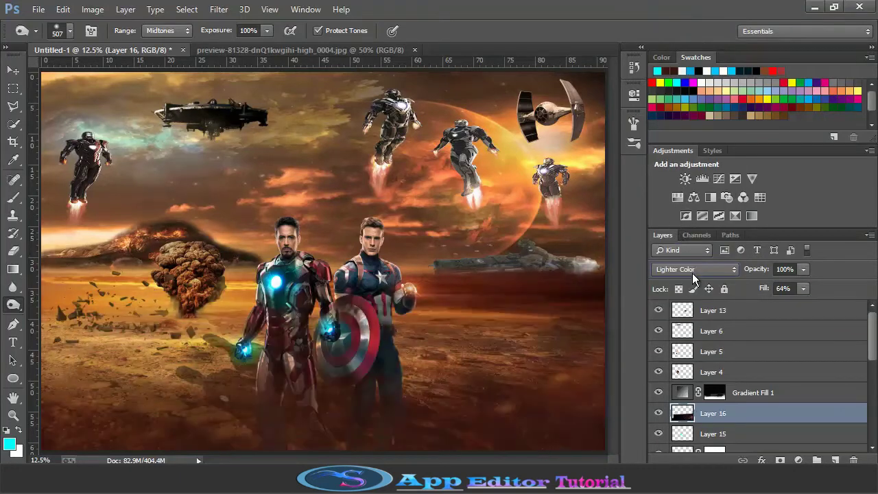
pyautogui.press('e')
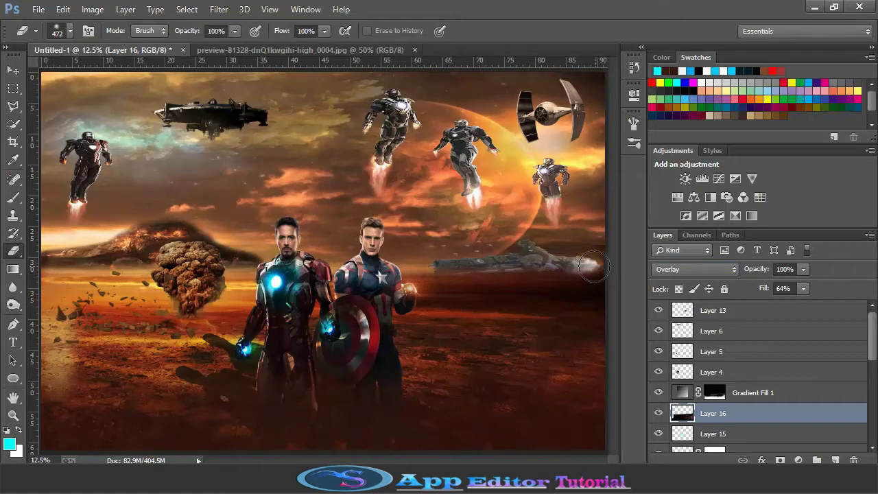
pyautogui.scroll(1, 705, 270)
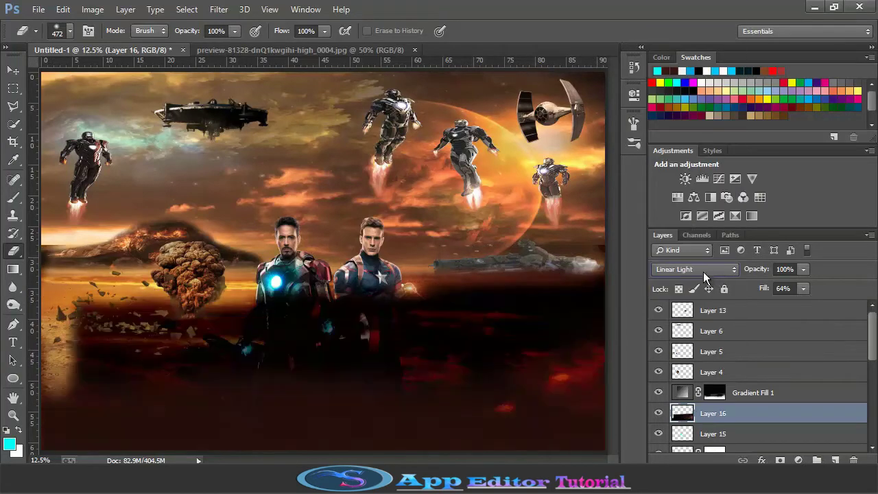
pyautogui.scroll(2, 703, 270)
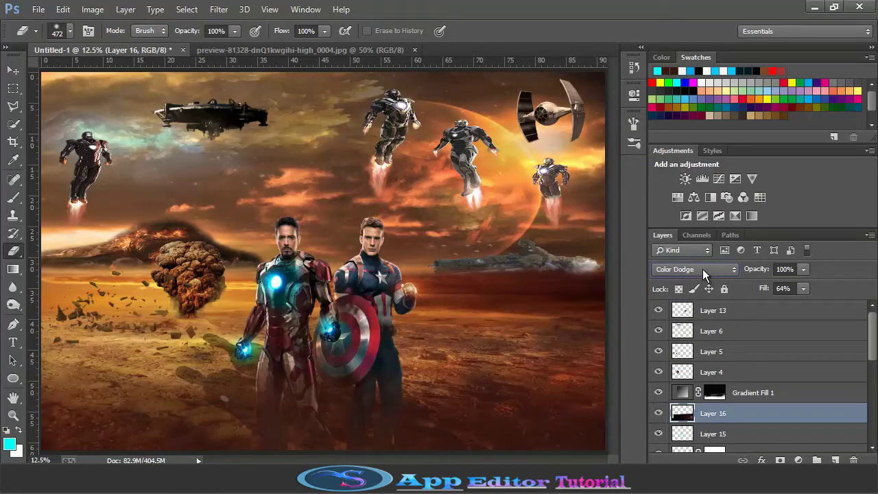
pyautogui.scroll(1, 702, 269)
# Set Layer 16 to the Screen blend mode and lower its fill to 30%.
pyautogui.click(702, 269)
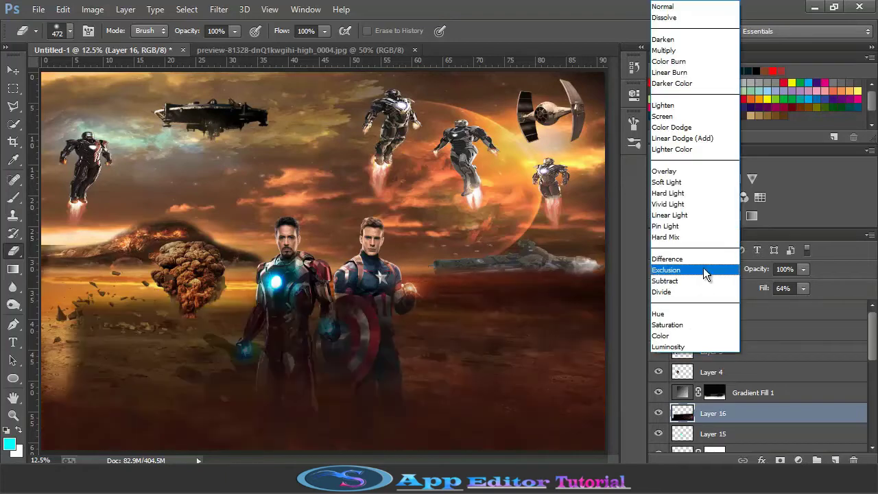
pyautogui.click(672, 117)
pyautogui.moveTo(806, 287); pyautogui.dragTo(792, 302)
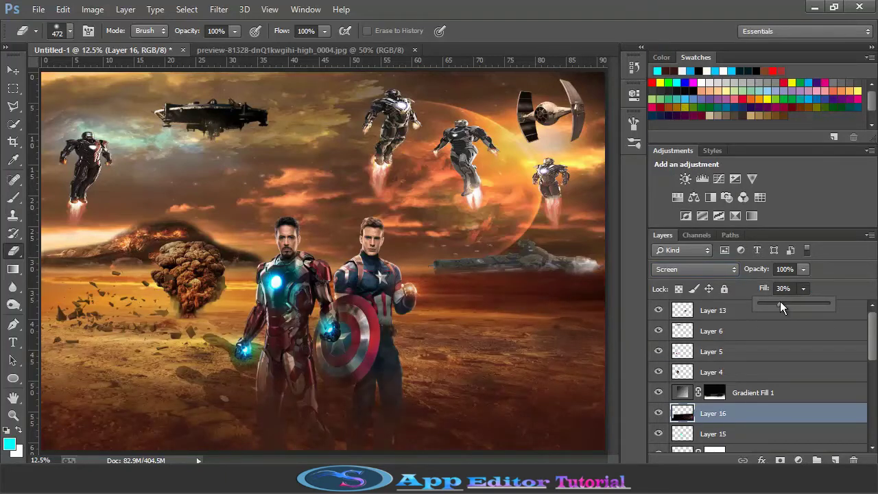
# Try Difference, Multiply and Soft Light on Layer 16, and return it to the Screen blend mode.
pyautogui.click(706, 270)
pyautogui.click(707, 270)
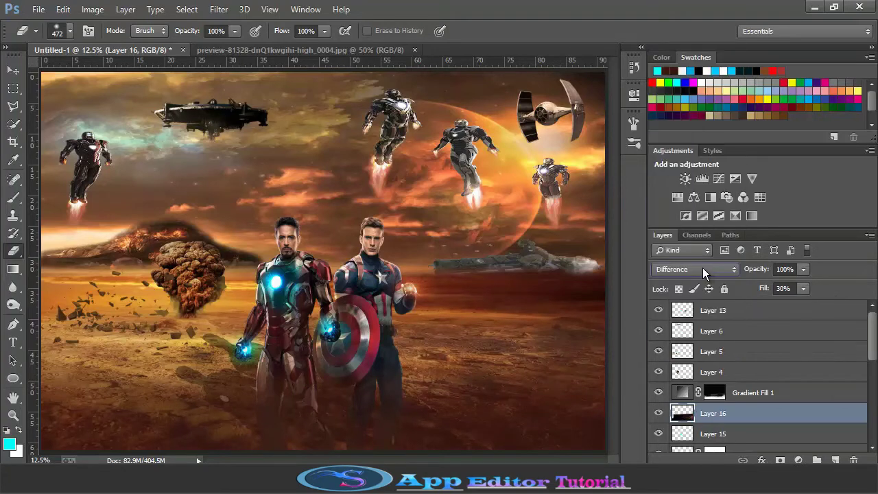
pyautogui.scroll(1, 702, 267)
pyautogui.scroll(-1, 703, 268)
pyautogui.scroll(7, 703, 268)
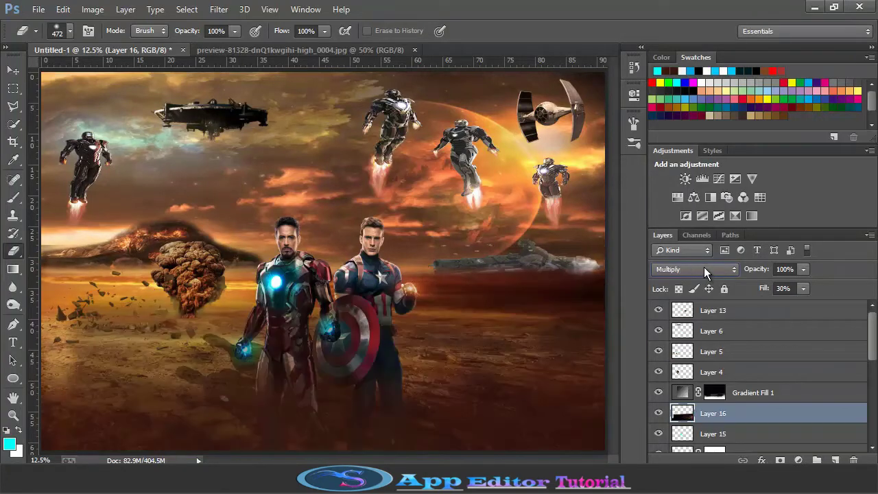
pyautogui.click(704, 267)
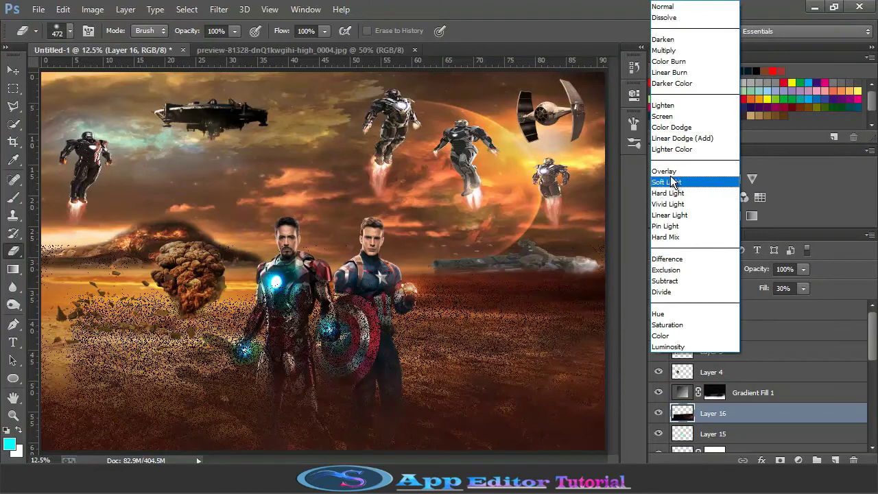
pyautogui.click(676, 182)
pyautogui.click(699, 271)
pyautogui.click(673, 192)
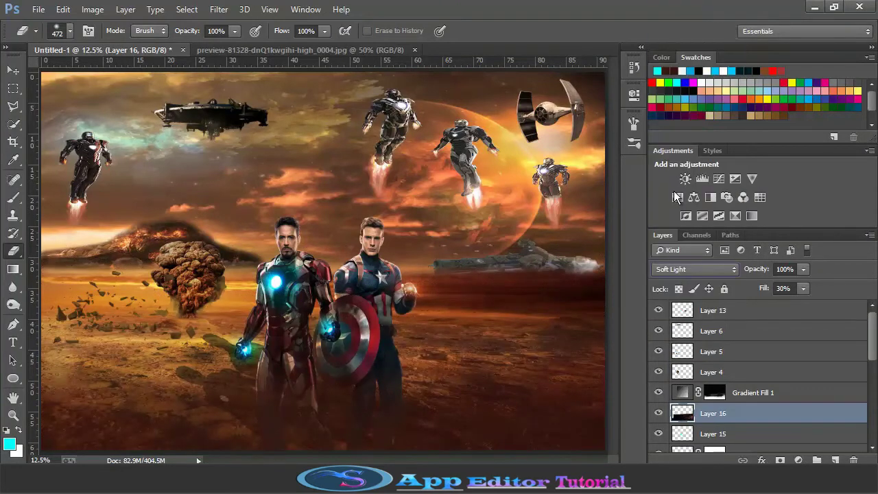
pyautogui.click(699, 271)
pyautogui.click(663, 116)
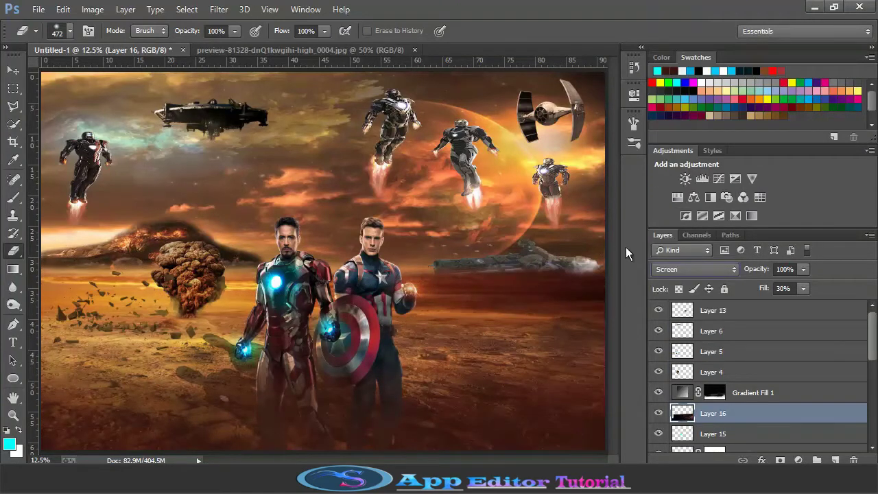
# Select Layer 13, close the preview-81328 sparks document and open THDT.png from the ps1 folder.
pyautogui.click(744, 314)
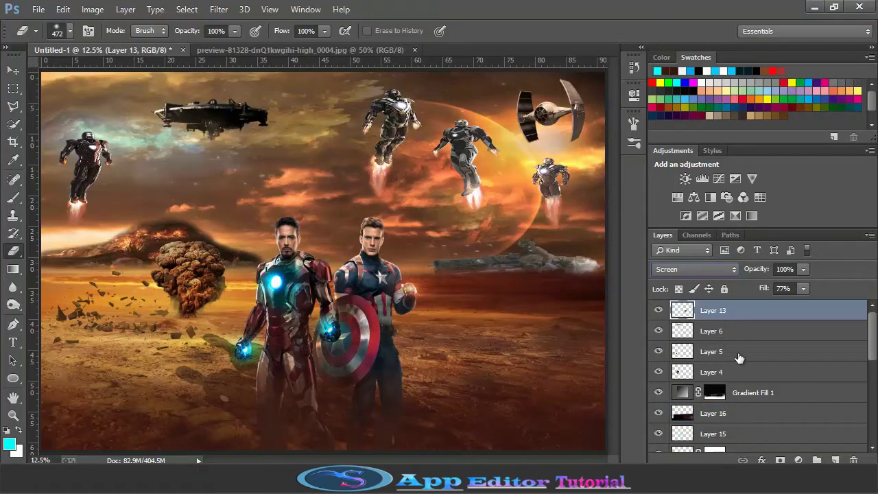
pyautogui.click(414, 50)
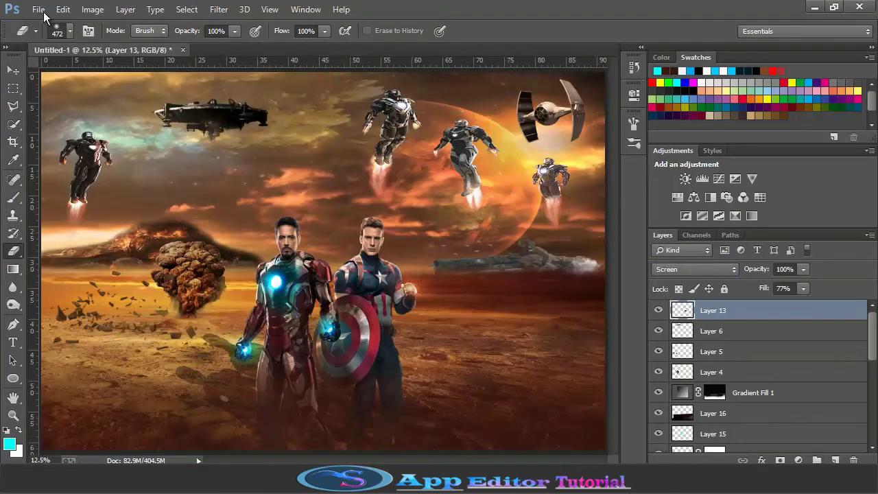
pyautogui.click(39, 10)
pyautogui.click(55, 36)
pyautogui.click(242, 226)
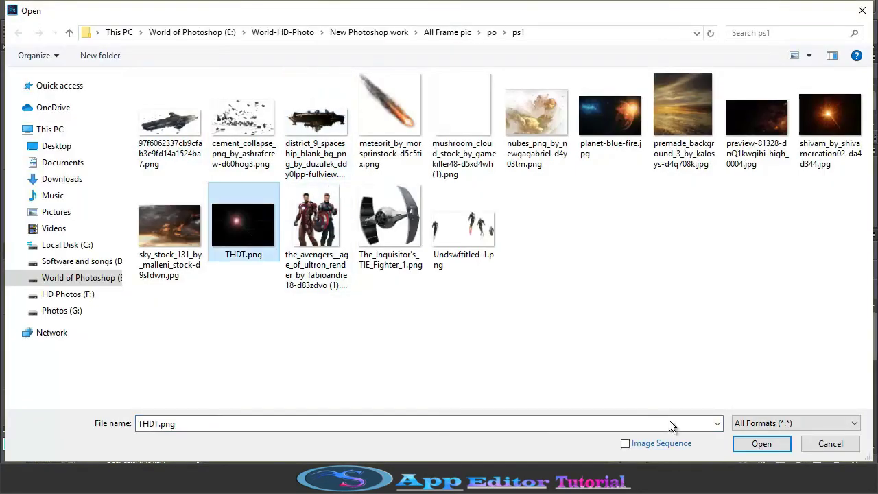
pyautogui.click(761, 443)
# Bring the THDT.png flare into the poster above Layer 13, over the shield, scaled to 108.70% width and 133.68% height.
pyautogui.press('v')
pyautogui.moveTo(186, 157); pyautogui.dragTo(363, 304)
pyautogui.moveTo(399, 345); pyautogui.dragTo(411, 338)
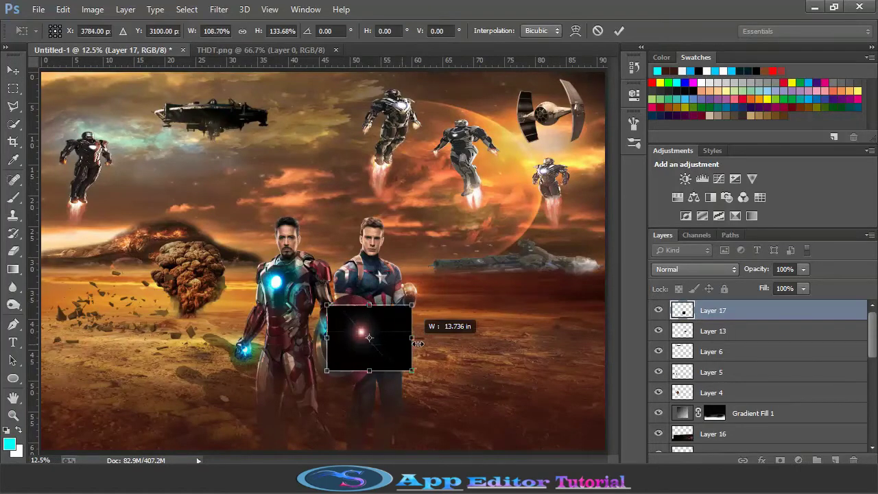
pyautogui.click(621, 34)
# Set the flare on Layer 17 to the Screen blend mode.
pyautogui.click(690, 268)
pyautogui.click(690, 268)
pyautogui.click(690, 268)
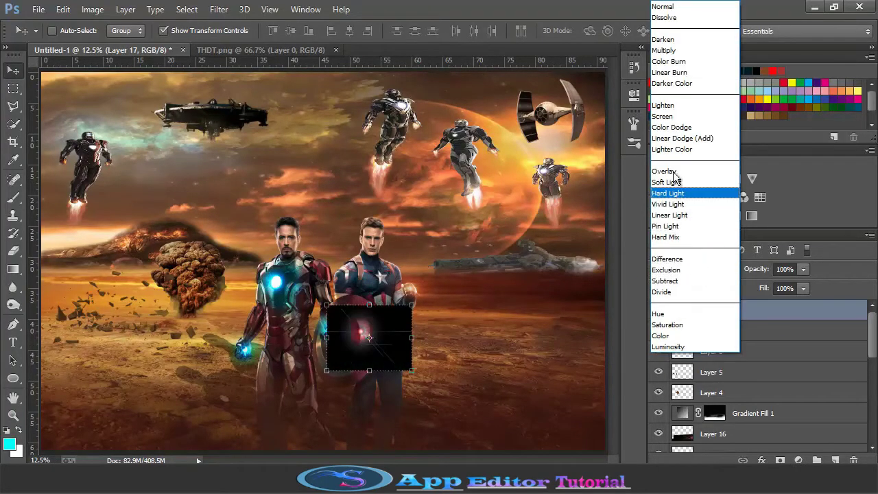
pyautogui.click(666, 114)
# Stretch the flare on Layer 17 widely across both heroes, to 157.74% height, with its bright spot on the shield.
pyautogui.moveTo(412, 370); pyautogui.dragTo(484, 386)
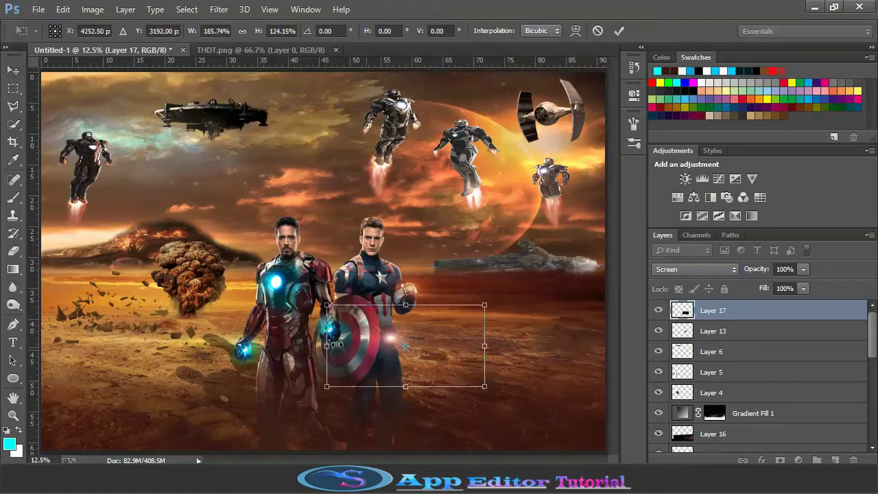
pyautogui.moveTo(327, 338); pyautogui.dragTo(270, 345)
pyautogui.moveTo(372, 296); pyautogui.dragTo(373, 293)
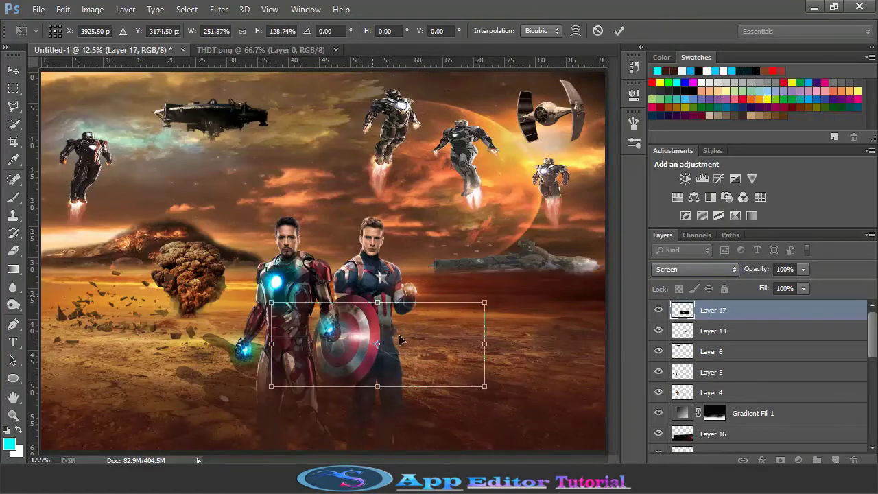
pyautogui.moveTo(486, 389); pyautogui.dragTo(501, 393)
pyautogui.moveTo(271, 345); pyautogui.dragTo(253, 346)
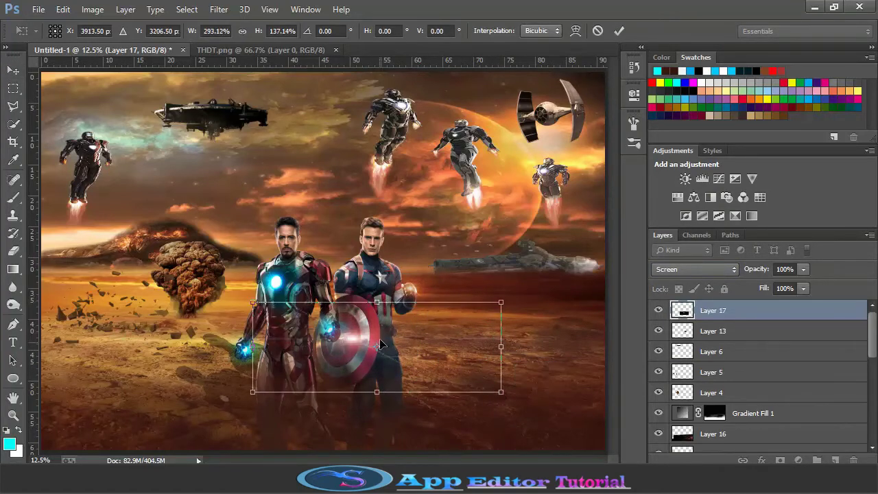
pyautogui.moveTo(376, 301); pyautogui.dragTo(375, 288)
pyautogui.moveTo(412, 329); pyautogui.dragTo(416, 337)
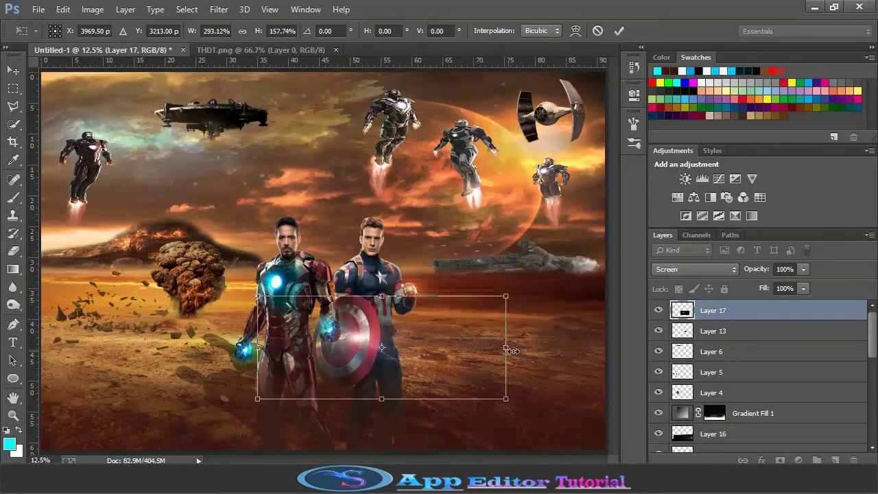
pyautogui.moveTo(513, 351); pyautogui.dragTo(521, 348)
pyautogui.click(618, 31)
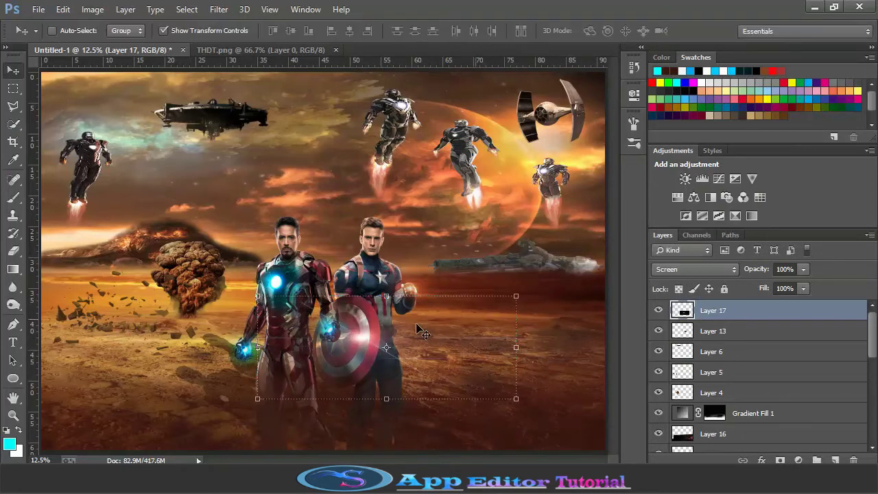
# Erase the flare's outer streaks on Layer 17 with the 472 px Eraser and set the layer's fill to 78%.
pyautogui.click(13, 250)
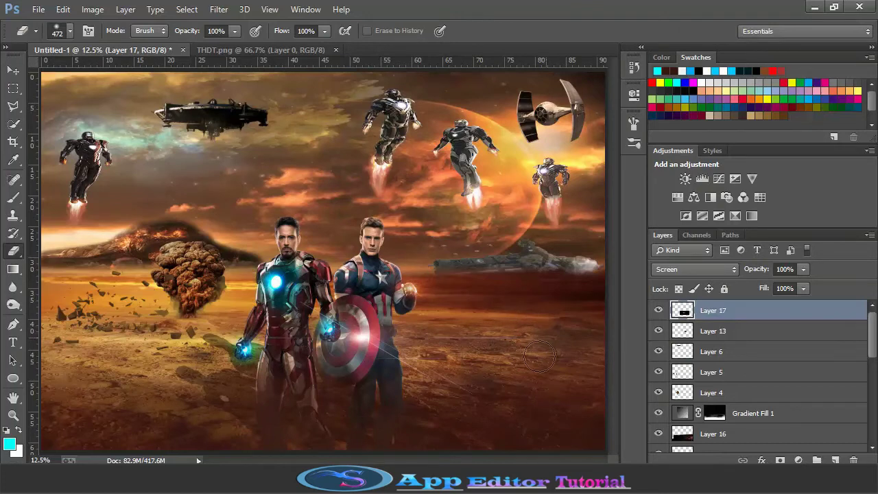
pyautogui.moveTo(803, 288); pyautogui.dragTo(789, 302)
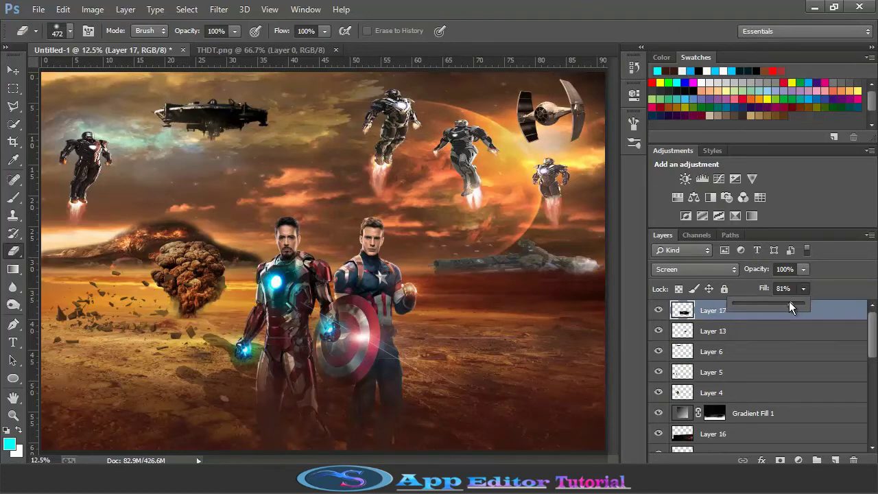
pyautogui.press('Return')
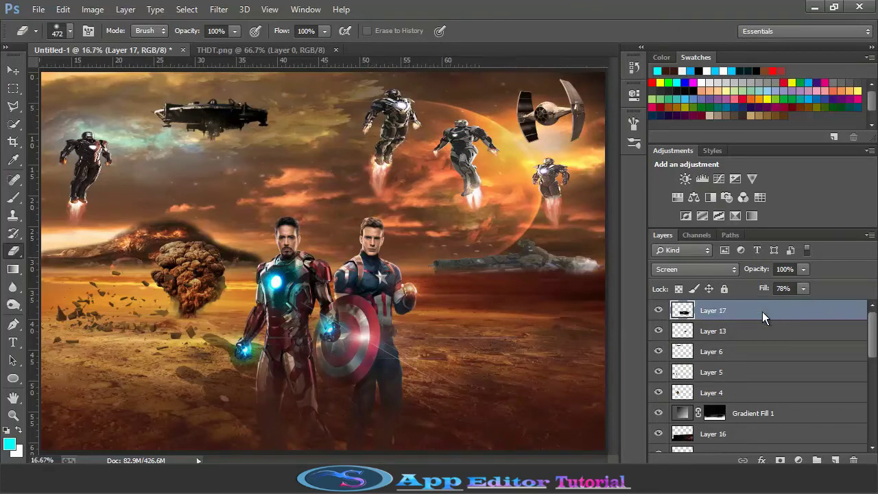
pyautogui.hotkey('ctrl', '+')
pyautogui.hotkey('ctrl', '-')
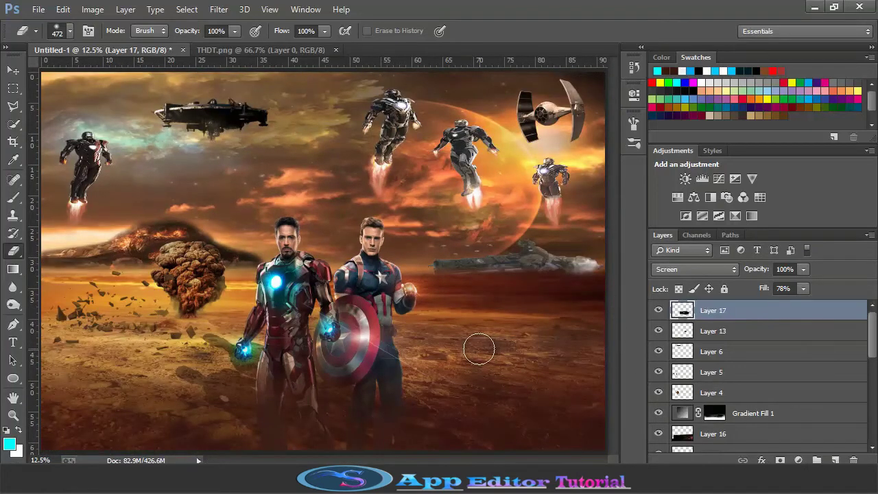
# Add a layer above Layer 17, darken all four poster edges with black-to-transparent linear gradients, and set its fill to 28%.
pyautogui.click(834, 459)
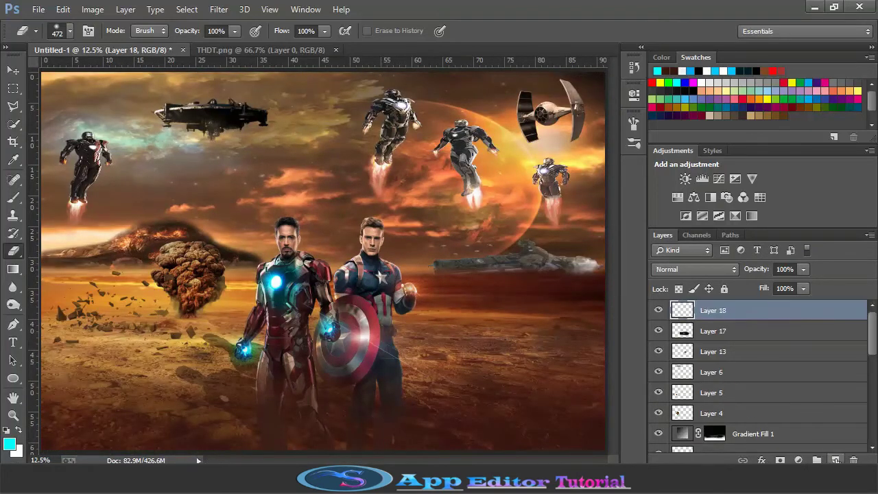
pyautogui.click(699, 83)
pyautogui.click(12, 268)
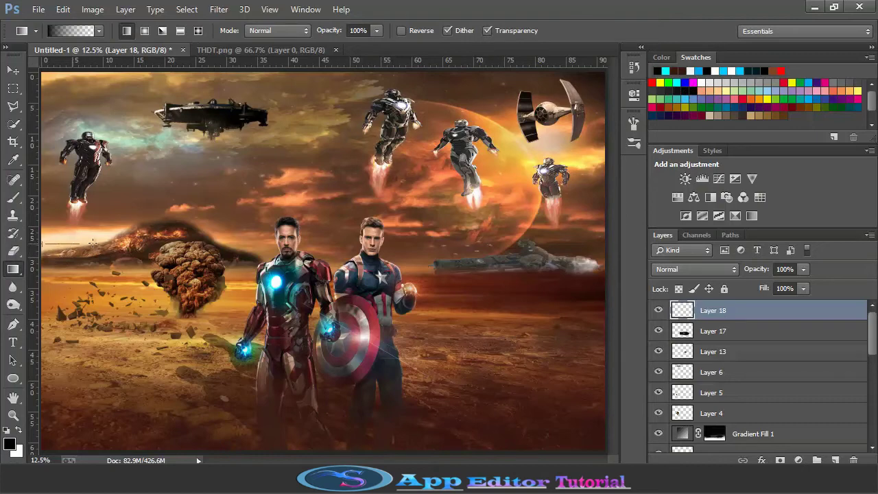
pyautogui.moveTo(42, 260); pyautogui.dragTo(103, 260)
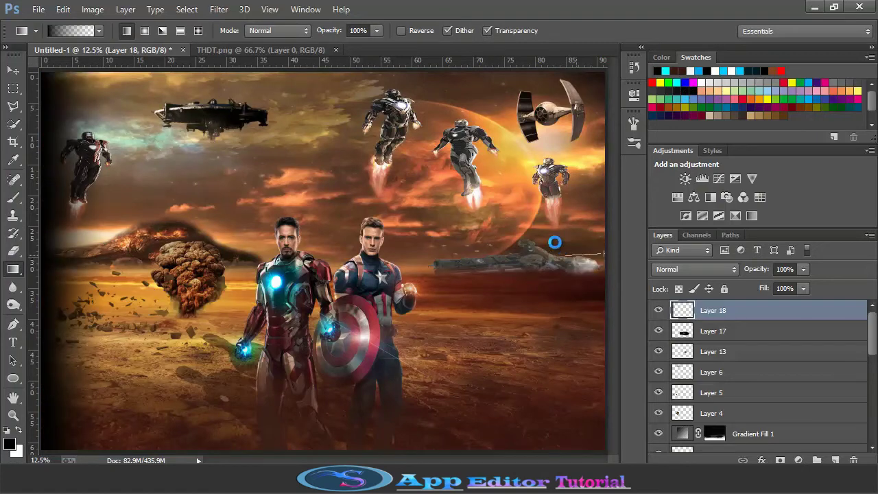
pyautogui.moveTo(554, 241); pyautogui.dragTo(556, 241)
pyautogui.moveTo(319, 97); pyautogui.dragTo(320, 103)
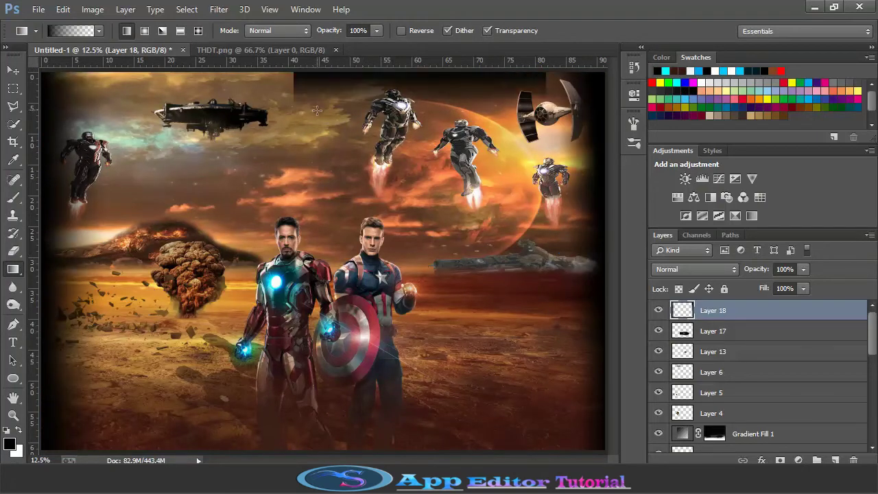
pyautogui.moveTo(340, 429); pyautogui.dragTo(341, 427)
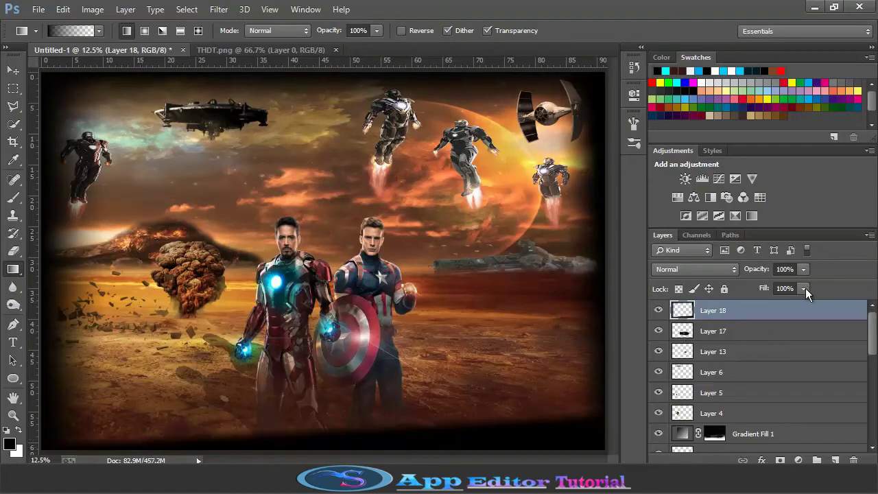
pyautogui.moveTo(804, 288); pyautogui.dragTo(753, 308)
# Sample the dark brown of the lower ground and add a Solid Color fill layer with 401711 above Layer 18.
pyautogui.click(12, 160)
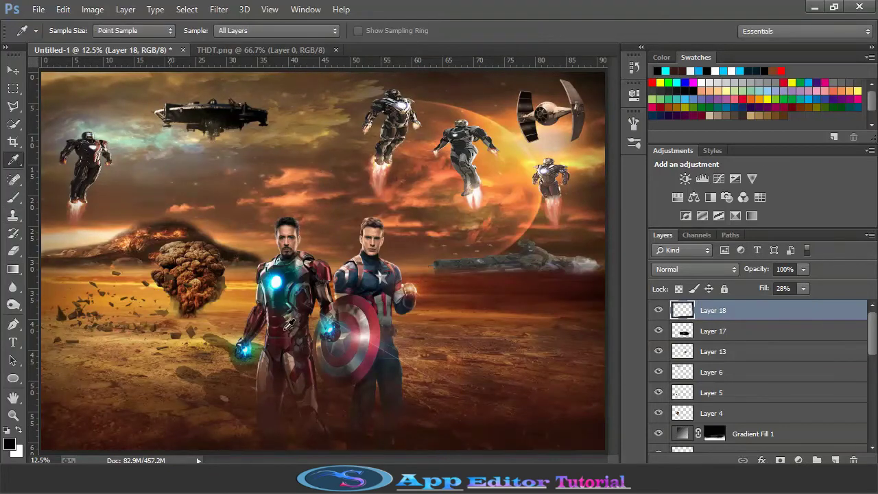
pyautogui.click(476, 393)
pyautogui.click(798, 460)
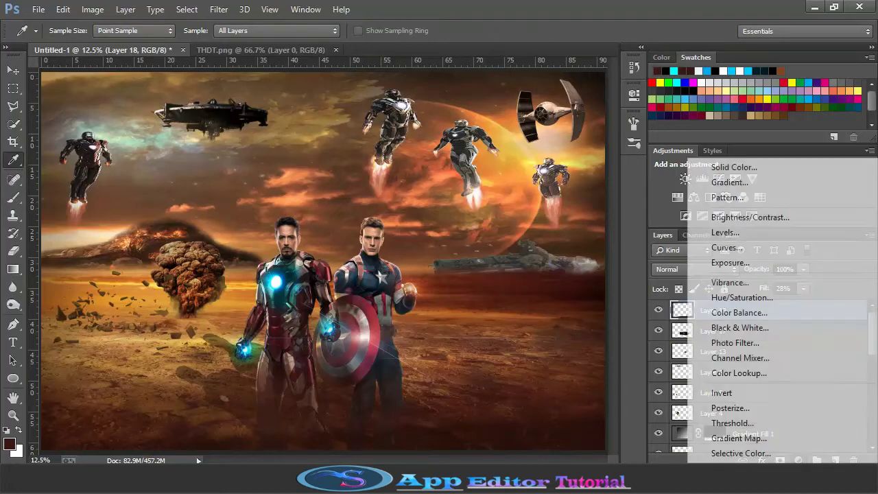
pyautogui.click(749, 177)
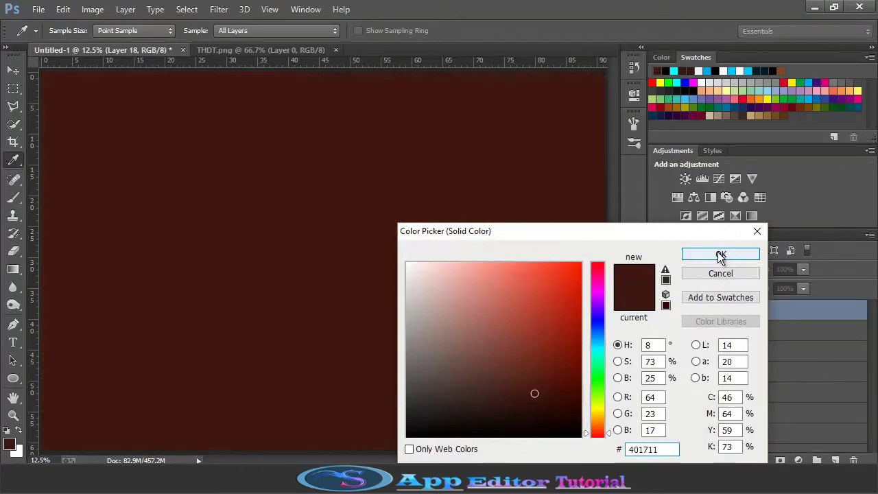
pyautogui.click(720, 255)
# Blend the brown color fill layer with Soft Light and lower its fill to 31%.
pyautogui.click(688, 269)
pyautogui.click(674, 189)
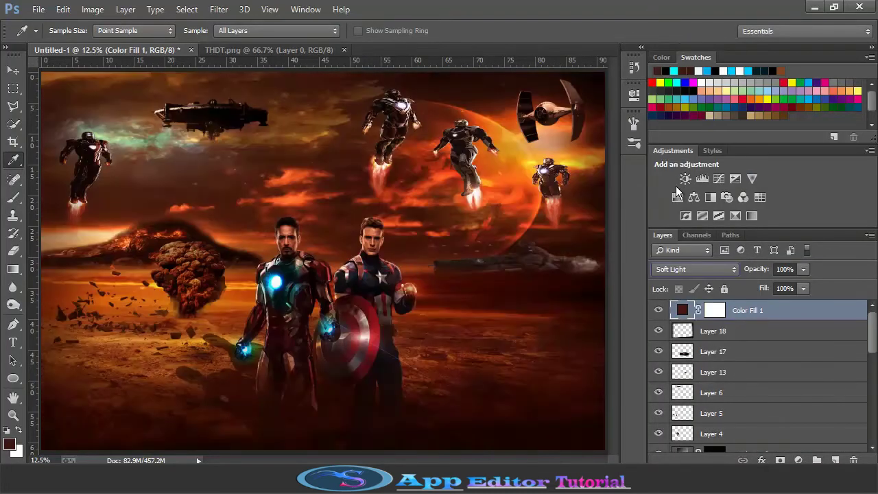
pyautogui.click(803, 288)
pyautogui.moveTo(767, 307); pyautogui.dragTo(760, 307)
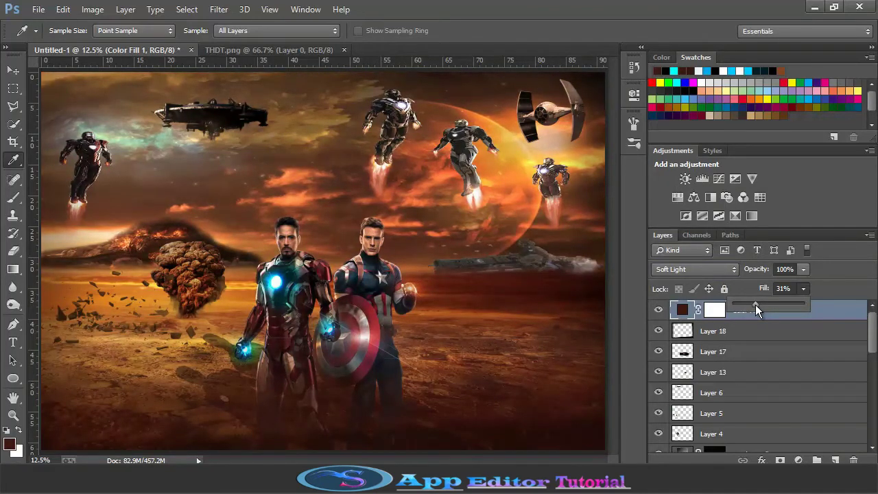
# Add an empty layer directly above Layer 9, the flying armored figures, and choose pure red as the foreground color.
pyautogui.click(754, 349)
pyautogui.scroll(-2, 754, 368)
pyautogui.click(705, 351)
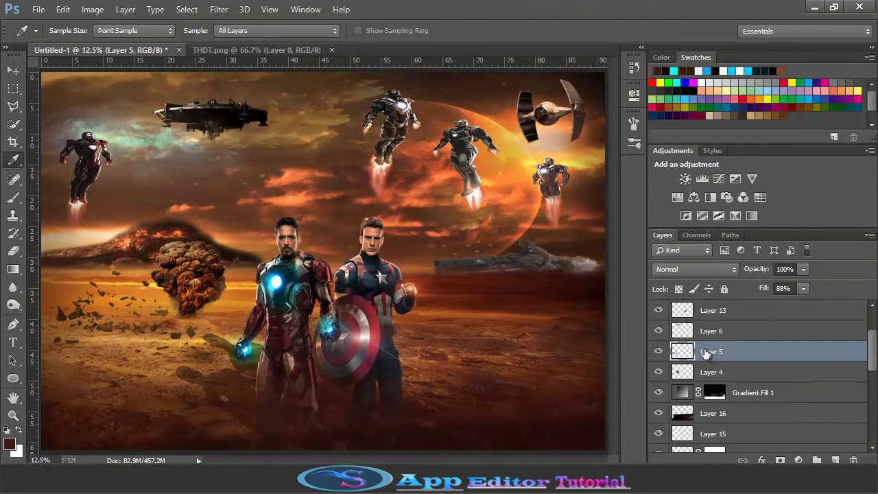
pyautogui.scroll(-3, 706, 363)
pyautogui.click(717, 435)
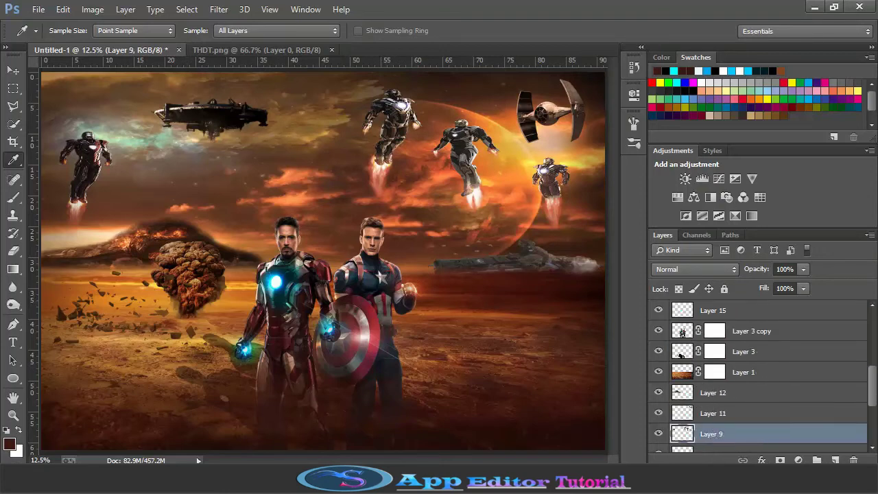
pyautogui.hotkey('ctrl', 'shift', 'alt', 'n')
pyautogui.click(652, 82)
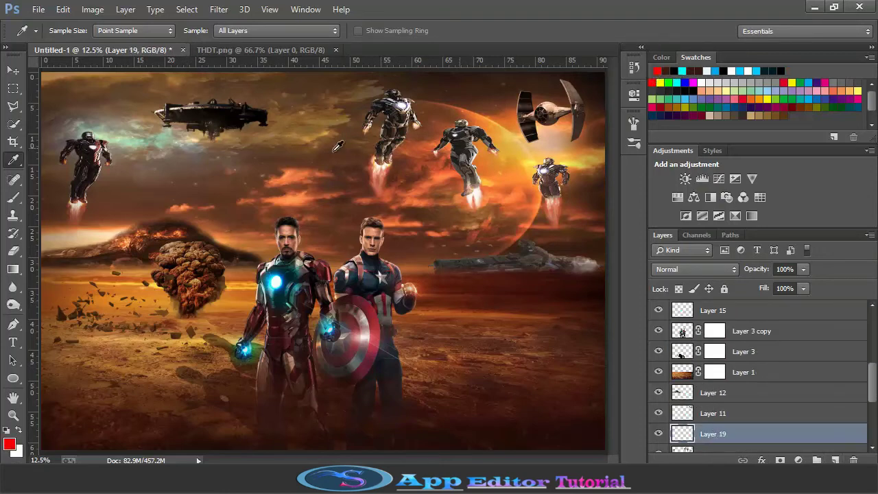
# Paint a soft red dab on the chest of each of the four flying armored figures with the 419 px Brush.
pyautogui.click(13, 197)
pyautogui.click(89, 151)
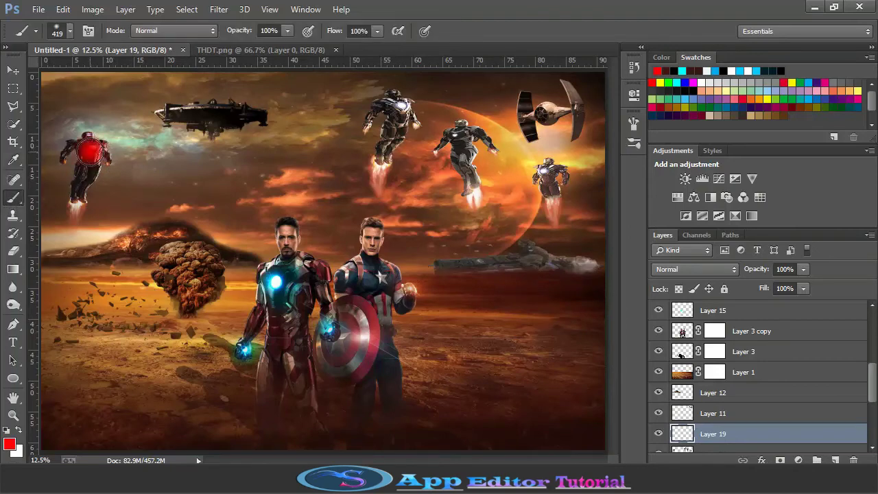
pyautogui.click(399, 110)
pyautogui.click(458, 139)
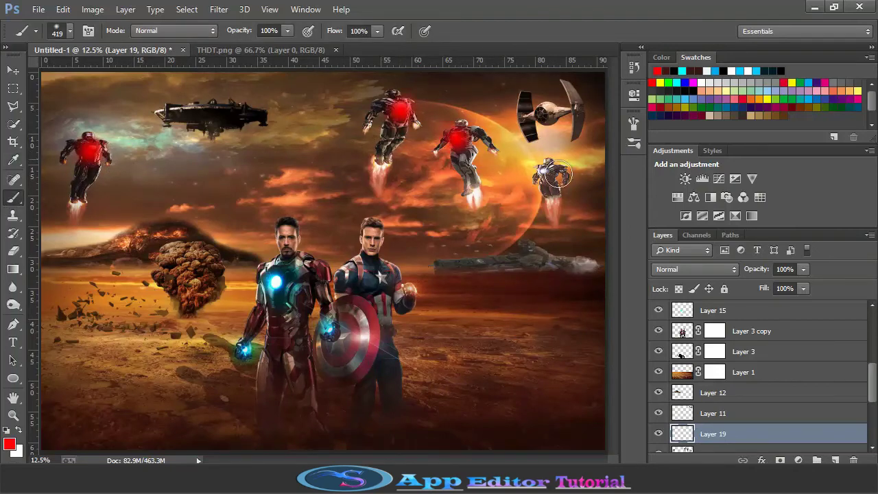
pyautogui.click(546, 174)
# Blend Layer 19 with Soft Light and extend the red tint over the lower torso of the figure above Captain America.
pyautogui.click(691, 266)
pyautogui.click(672, 182)
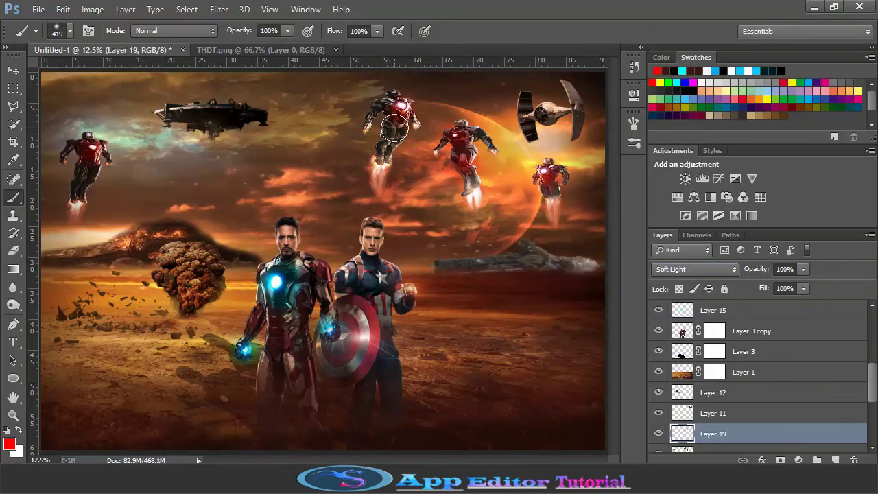
pyautogui.moveTo(395, 127)
pyautogui.mouseDown()
pyautogui.moveTo(388, 138)
pyautogui.moveTo(398, 124)
pyautogui.moveTo(388, 102)
pyautogui.moveTo(404, 138)
pyautogui.moveTo(410, 107)
pyautogui.moveTo(406, 124)
pyautogui.mouseUp()
# Select Layer 9 and ready the 507 px Burn tool for midtones at 100% exposure.
pyautogui.scroll(-1, 712, 413)
pyautogui.click(713, 433)
pyautogui.click(13, 305)
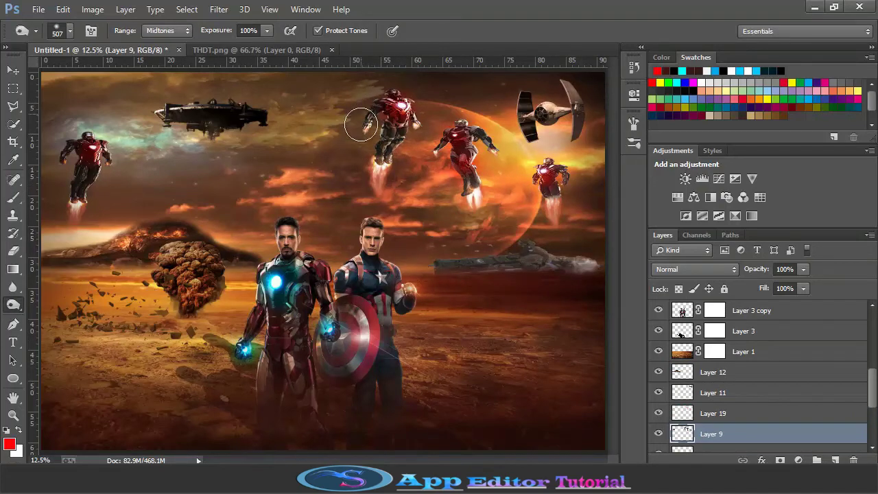
# Identify the volcano's Layer 12 by toggling its visibility, and add an empty layer directly above it.
pyautogui.click(678, 374)
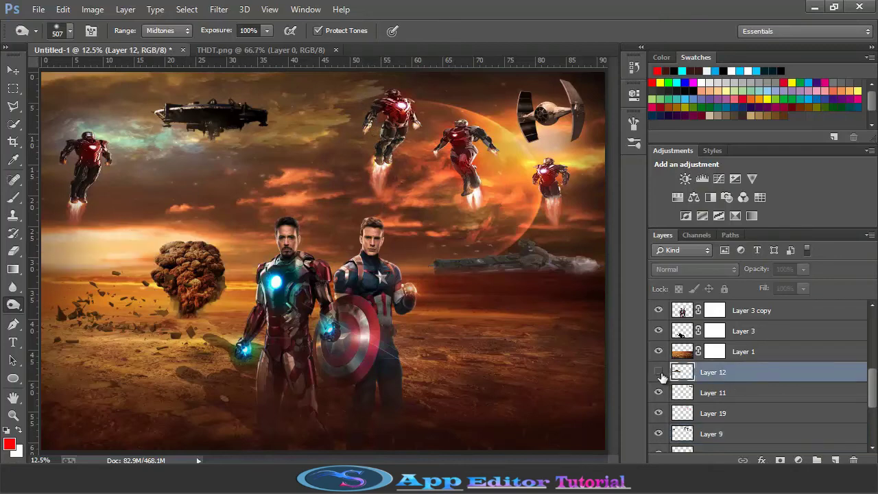
pyautogui.click(14, 253)
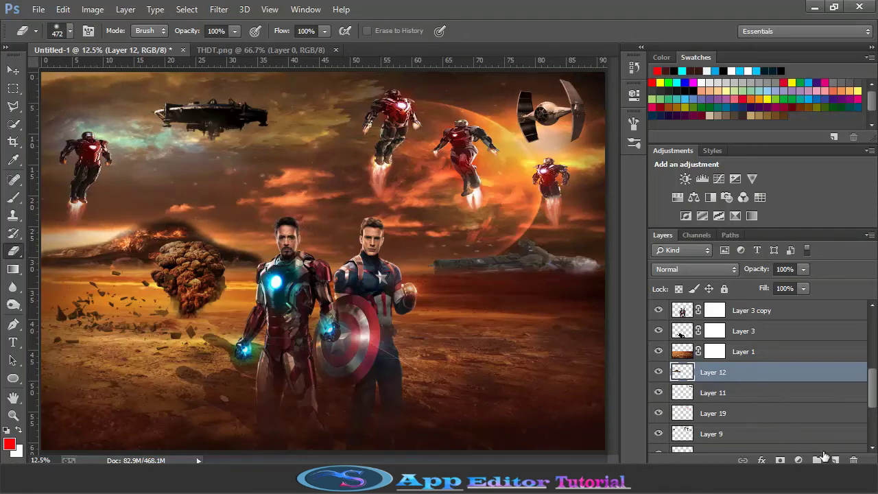
pyautogui.hotkey('ctrl', 'shift', 'alt', 'n')
pyautogui.press('i')
# Paint a large soft crimson glow over the flying figure near the teal clouds with an 1842 px Brush at 0% hardness.
pyautogui.click(13, 198)
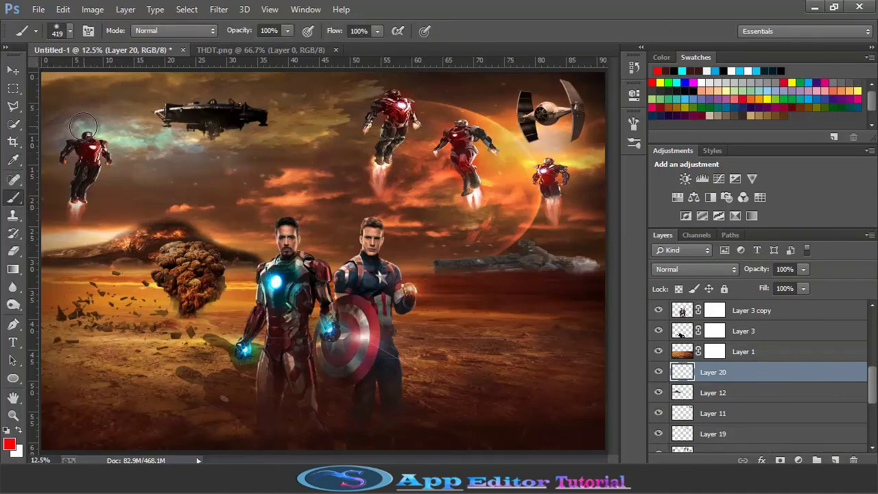
pyautogui.click(69, 31)
pyautogui.press('Return')
pyautogui.click(69, 31)
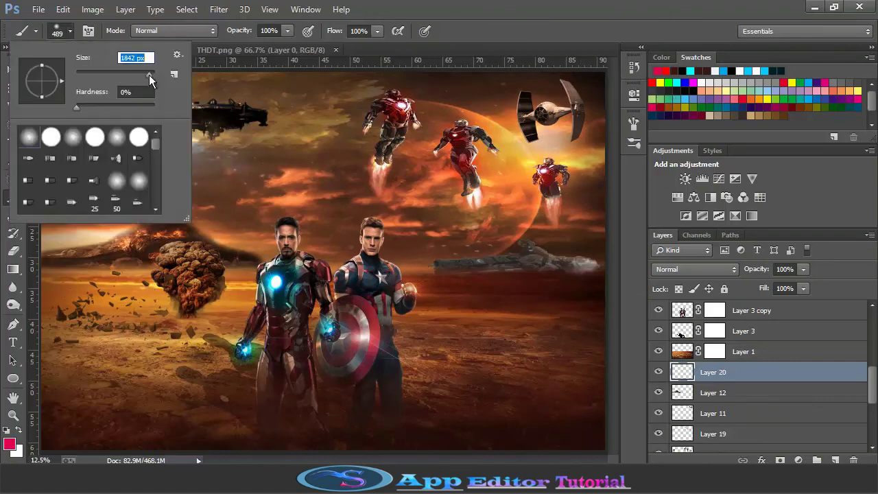
pyautogui.press('Return')
pyautogui.click(99, 131)
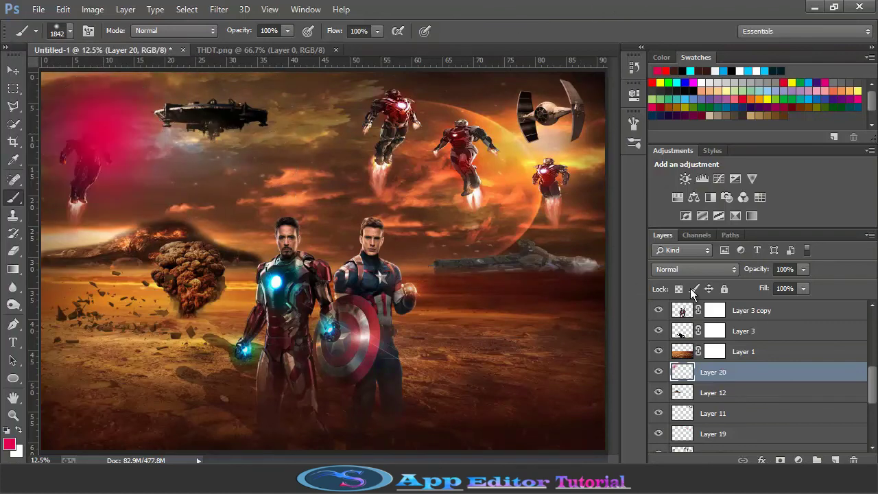
# Blend the crimson glow on Layer 20 with Soft Light and lower its fill to 52%.
pyautogui.click(720, 268)
pyautogui.click(677, 182)
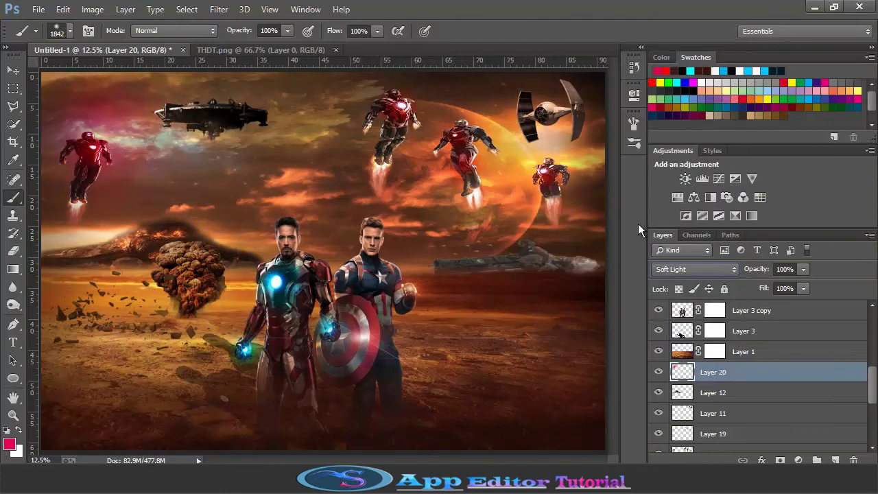
pyautogui.click(803, 288)
pyautogui.moveTo(771, 305); pyautogui.dragTo(769, 305)
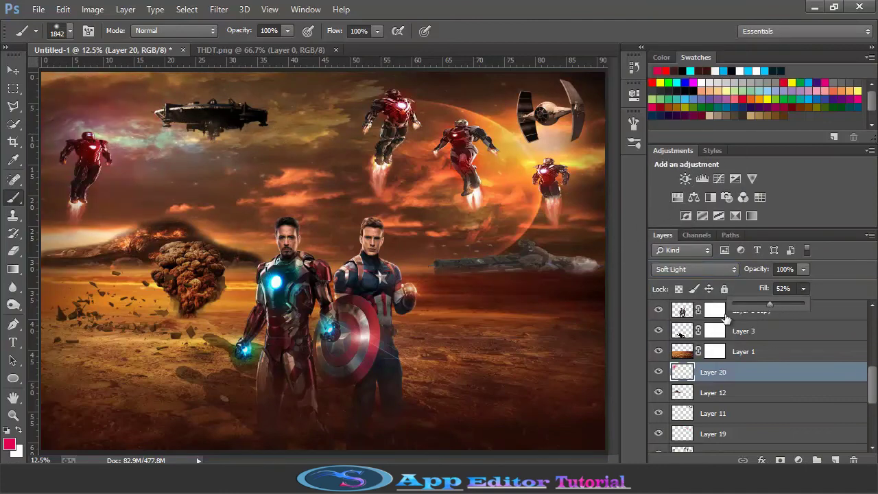